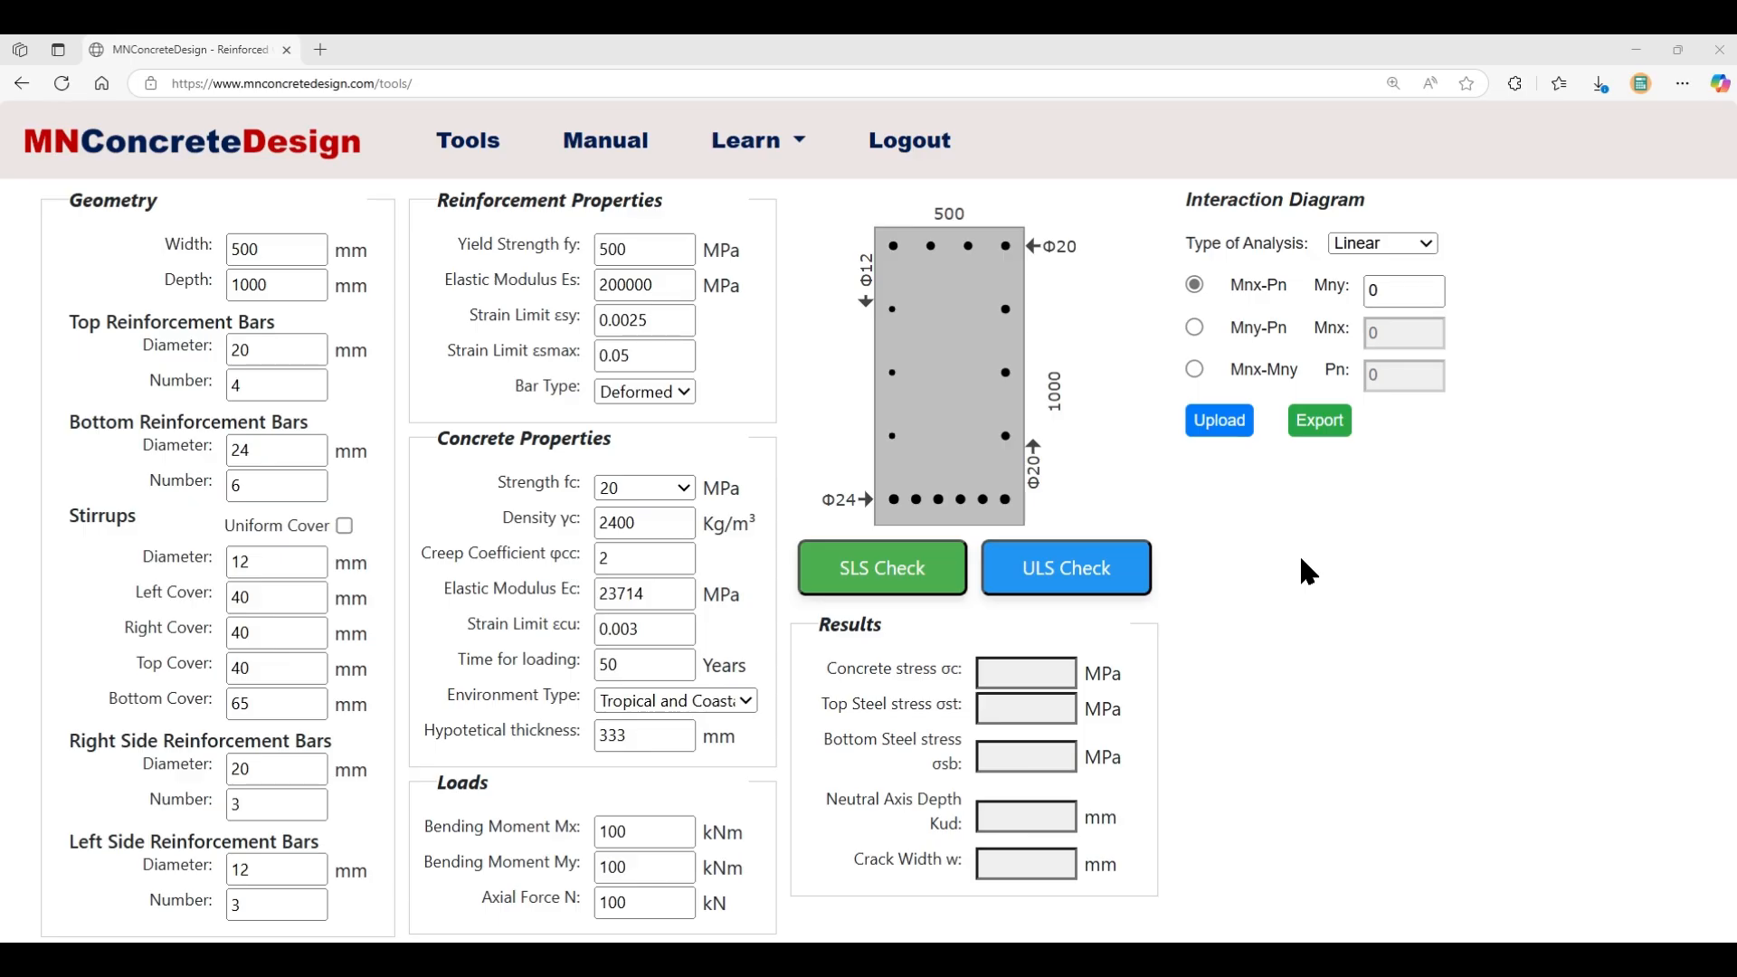
# - Set the section to 1000×300 mm with four Φ20 bottom bars
pyautogui.doubleClick(258, 249)
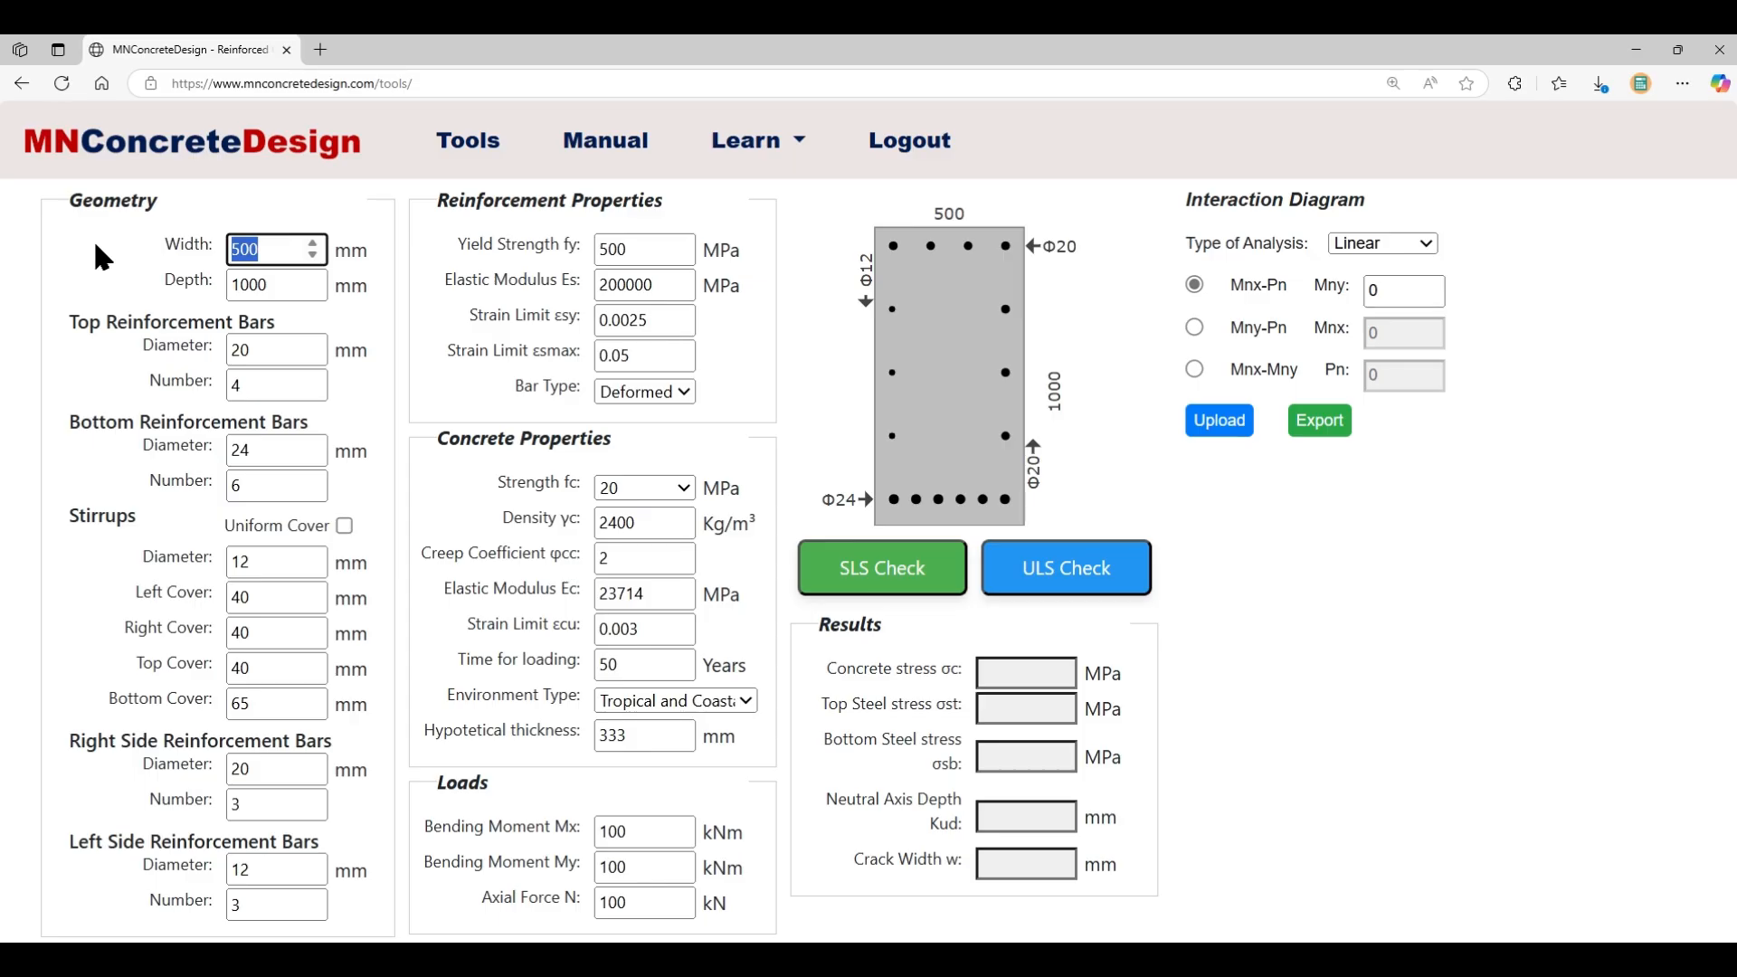
pyautogui.write('1000')
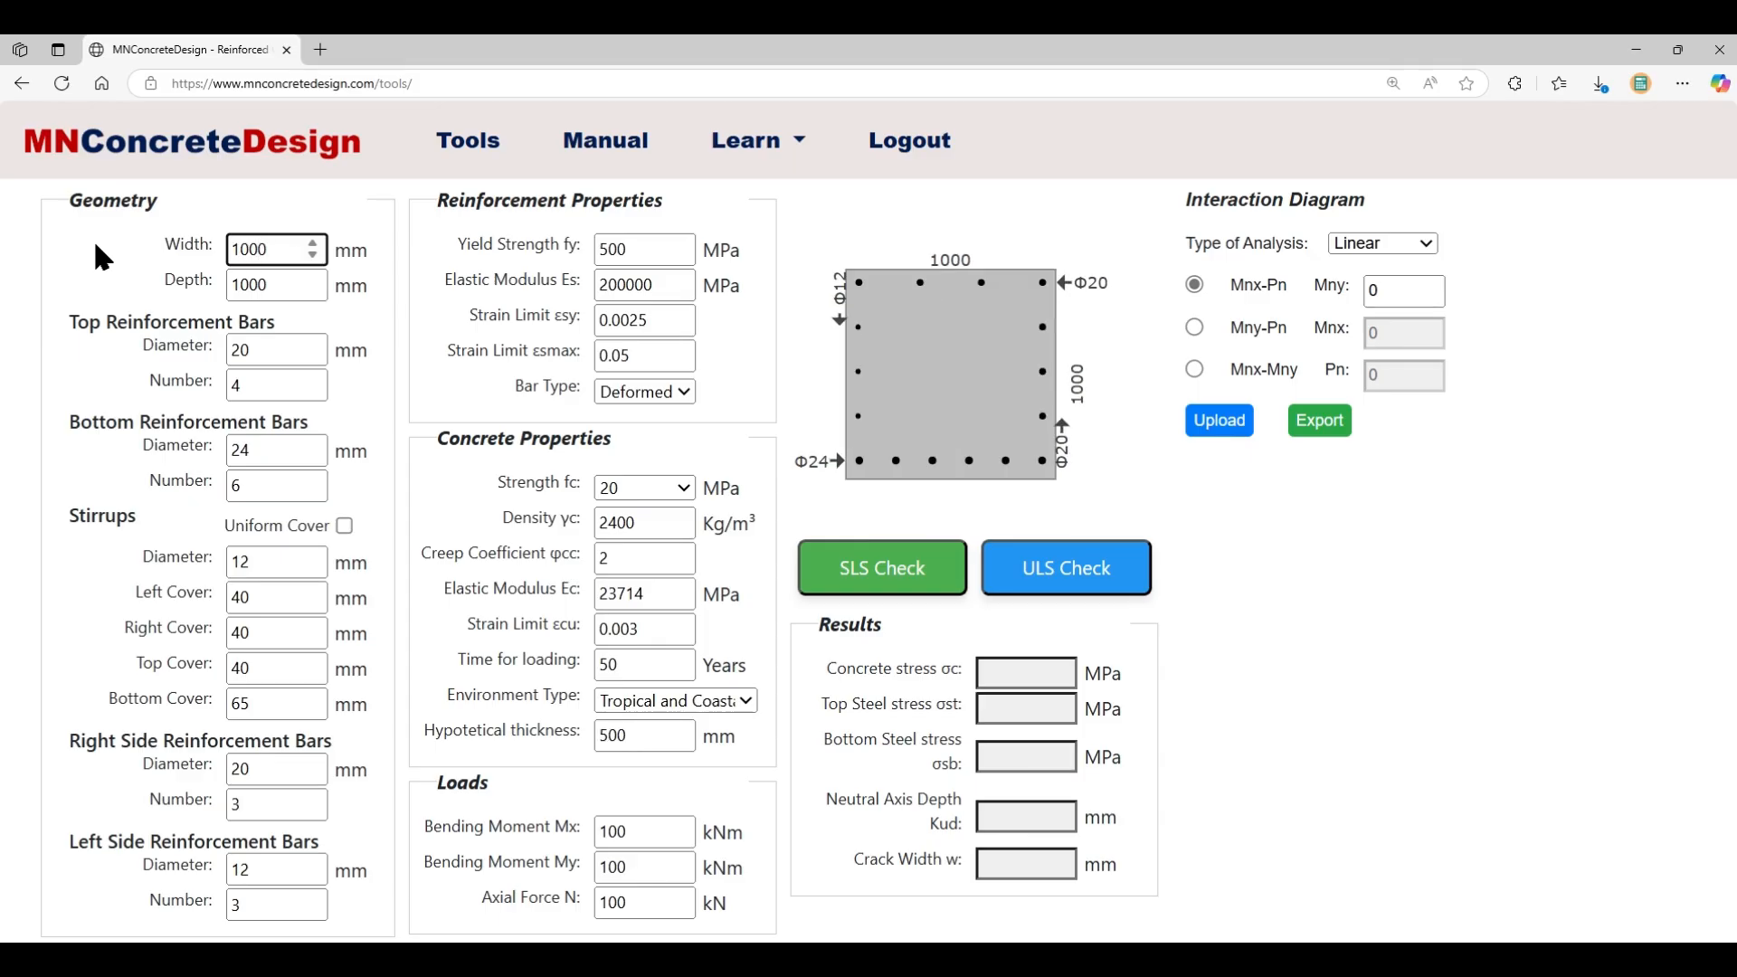
pyautogui.doubleClick(271, 285)
pyautogui.write('300')
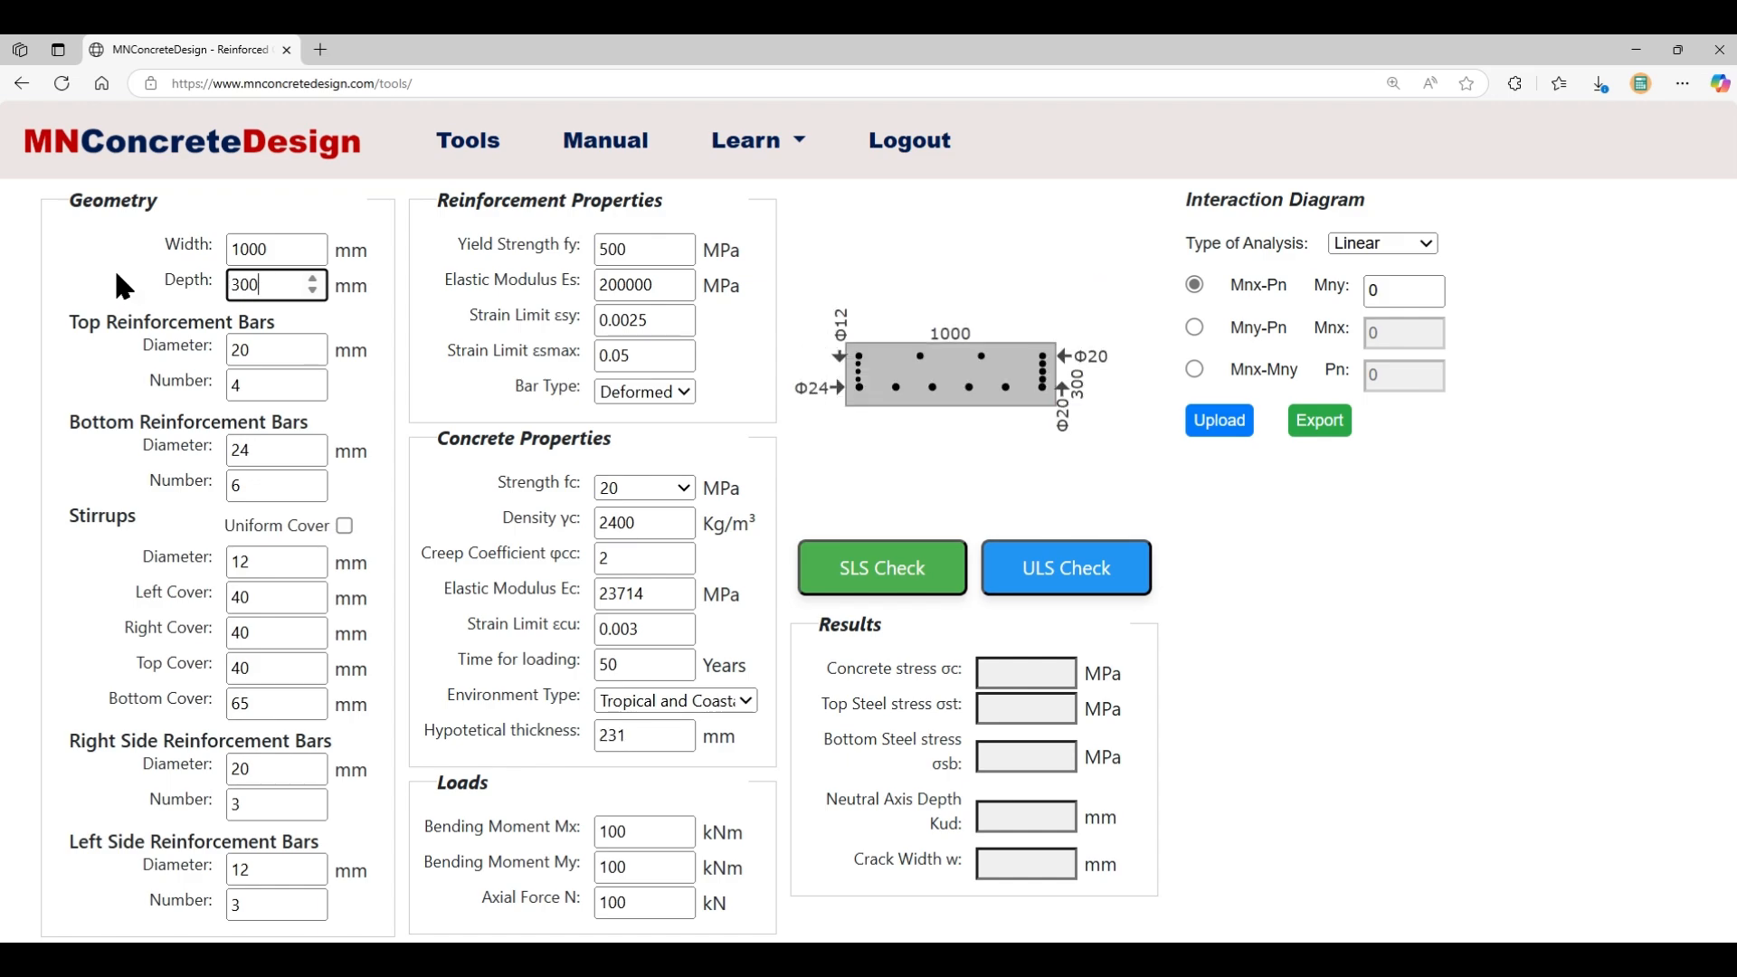
pyautogui.doubleClick(265, 460)
pyautogui.write('2')
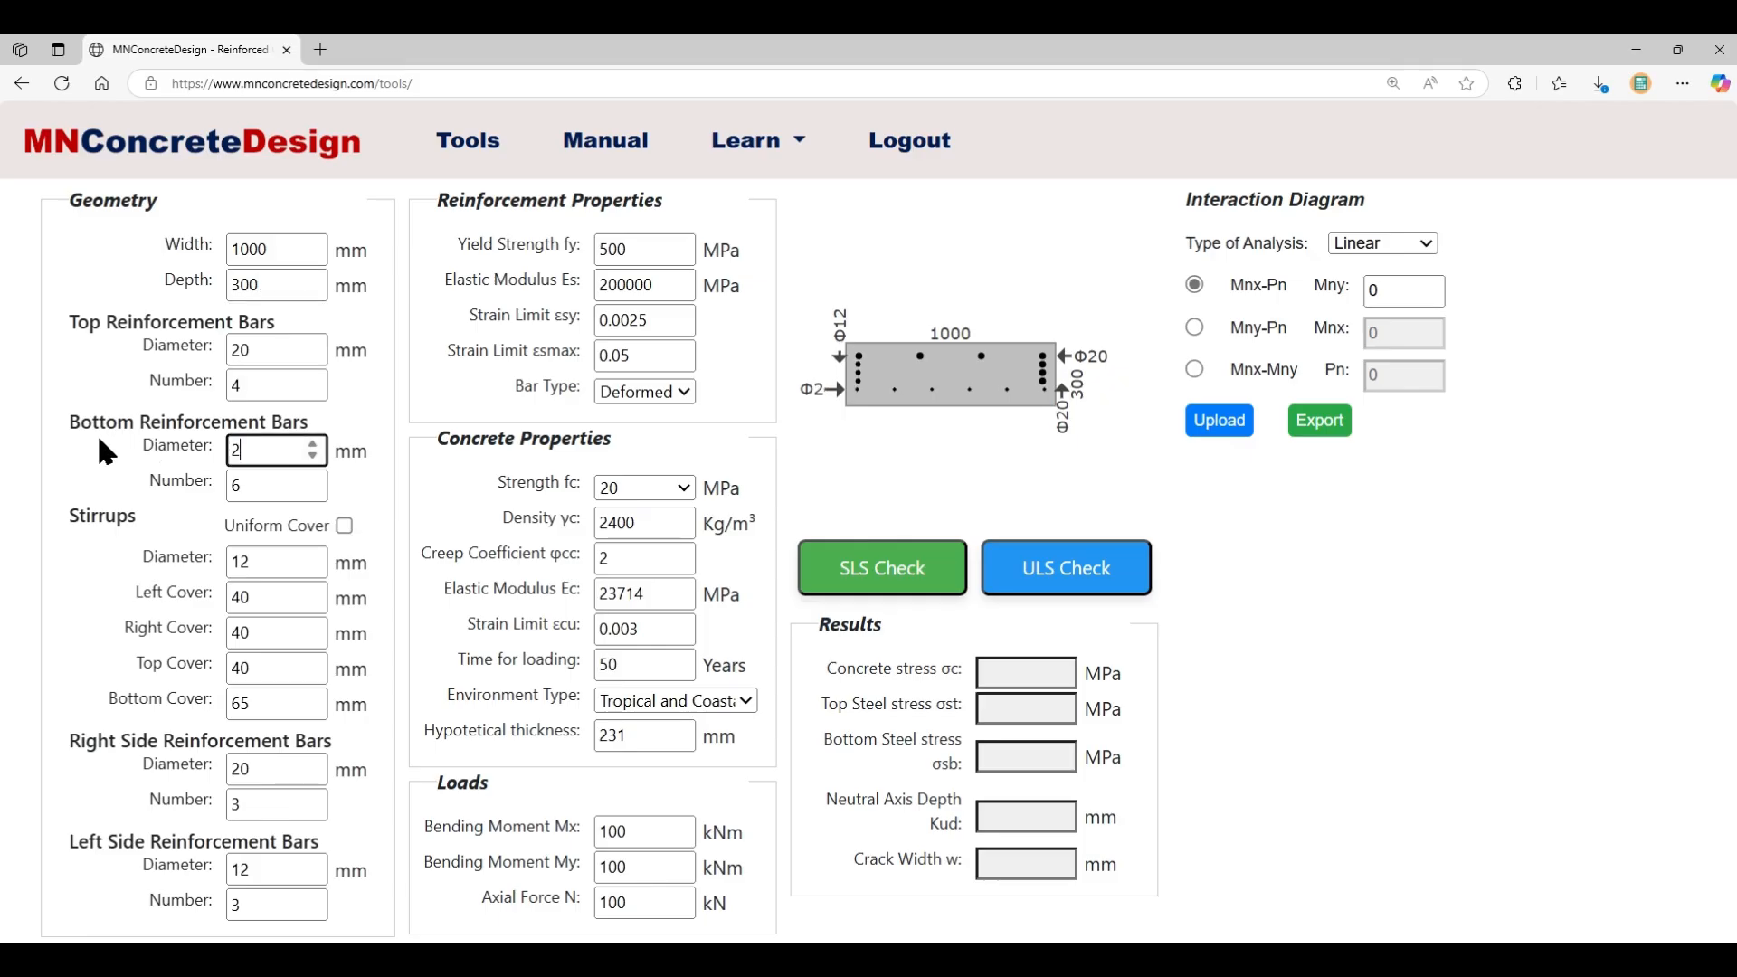
pyautogui.write('0')
pyautogui.doubleClick(270, 490)
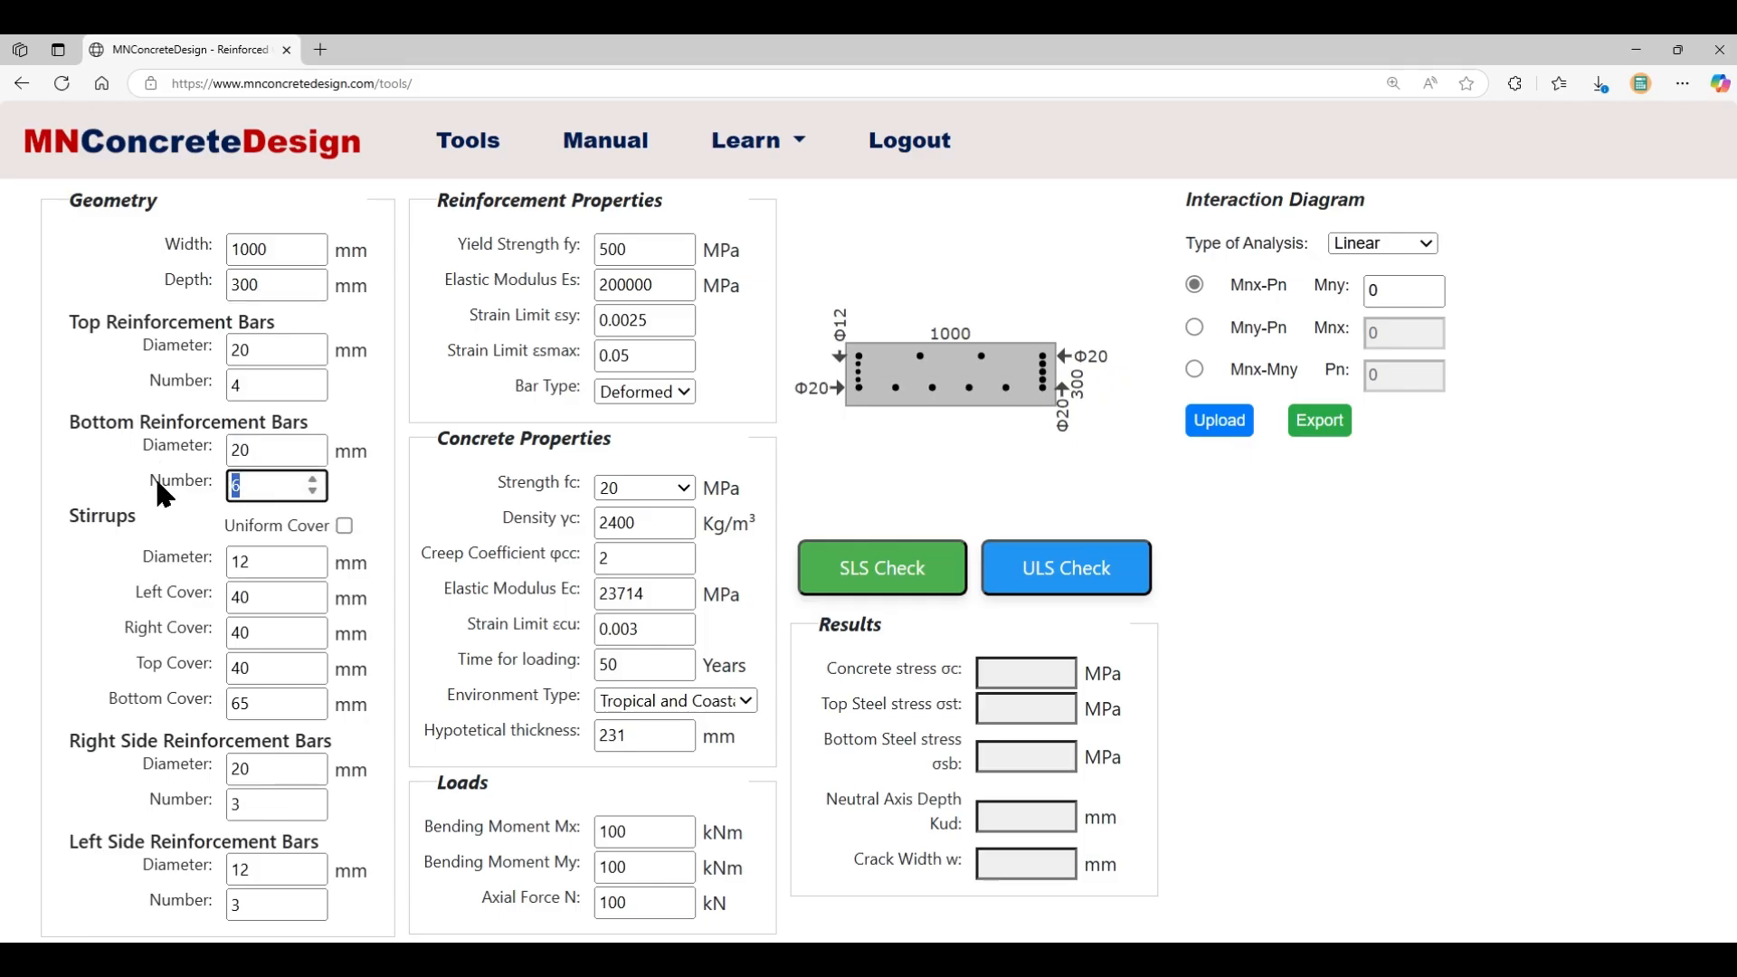
pyautogui.write('4')
# - Apply a uniform 50 mm cover with stirrup diameter 0
pyautogui.click(343, 527)
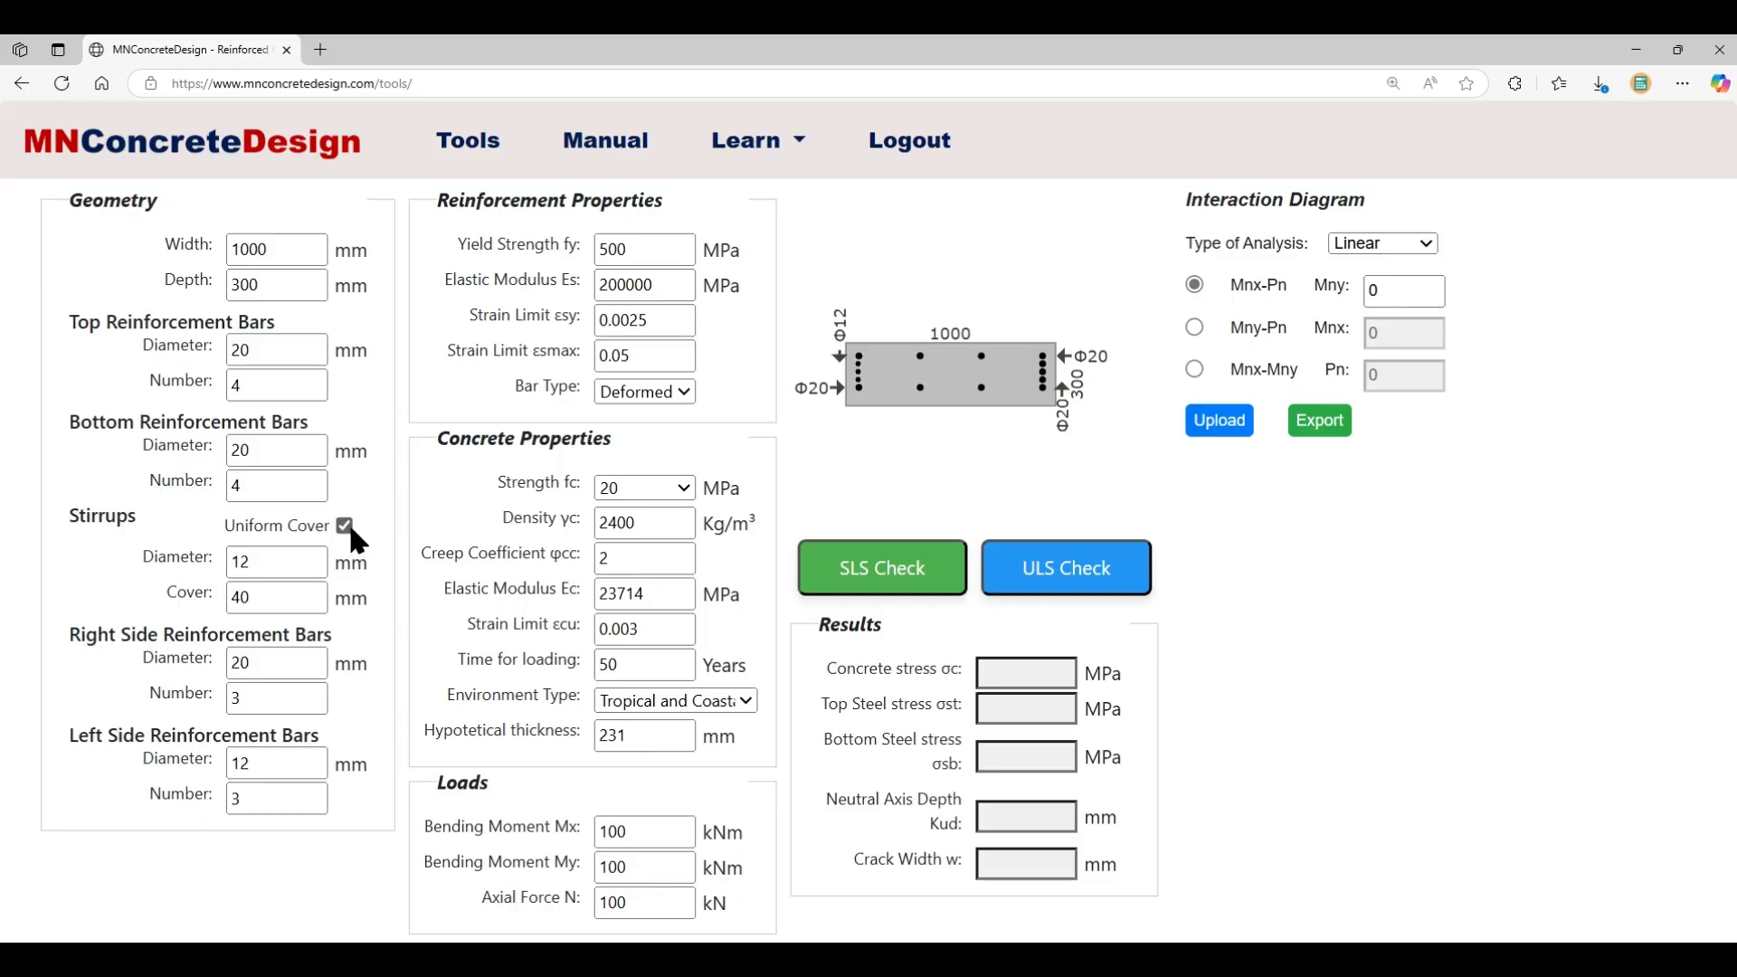
pyautogui.press('Tab')
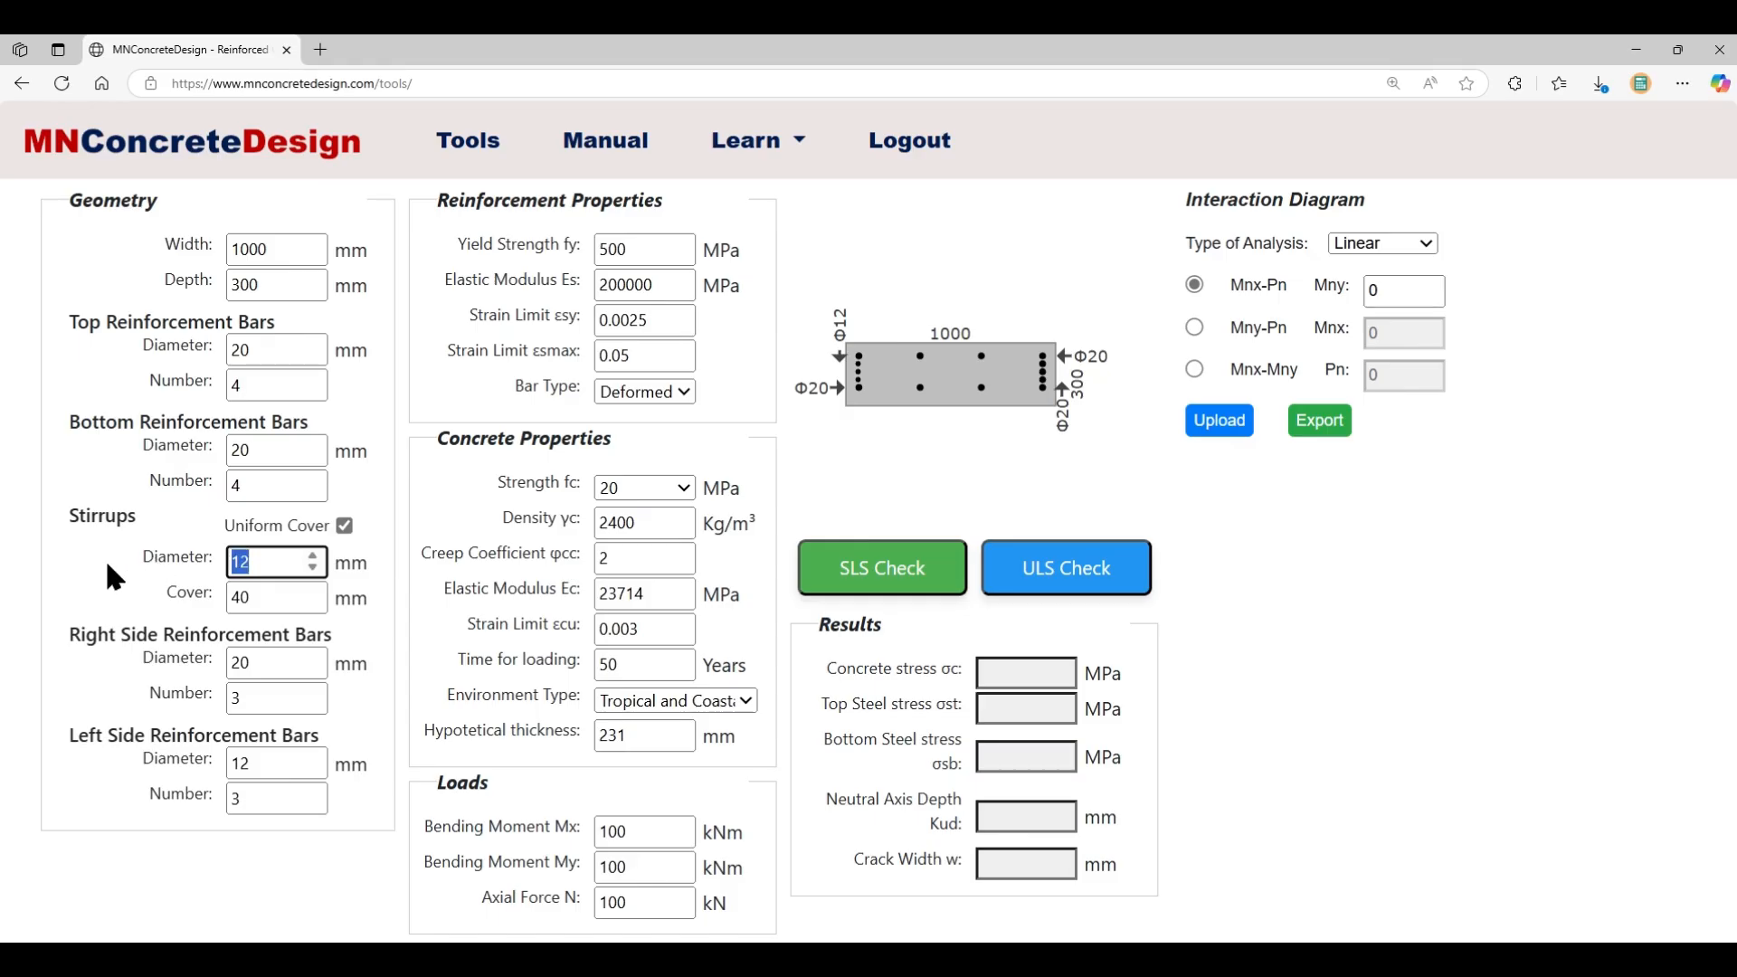
pyautogui.write('0')
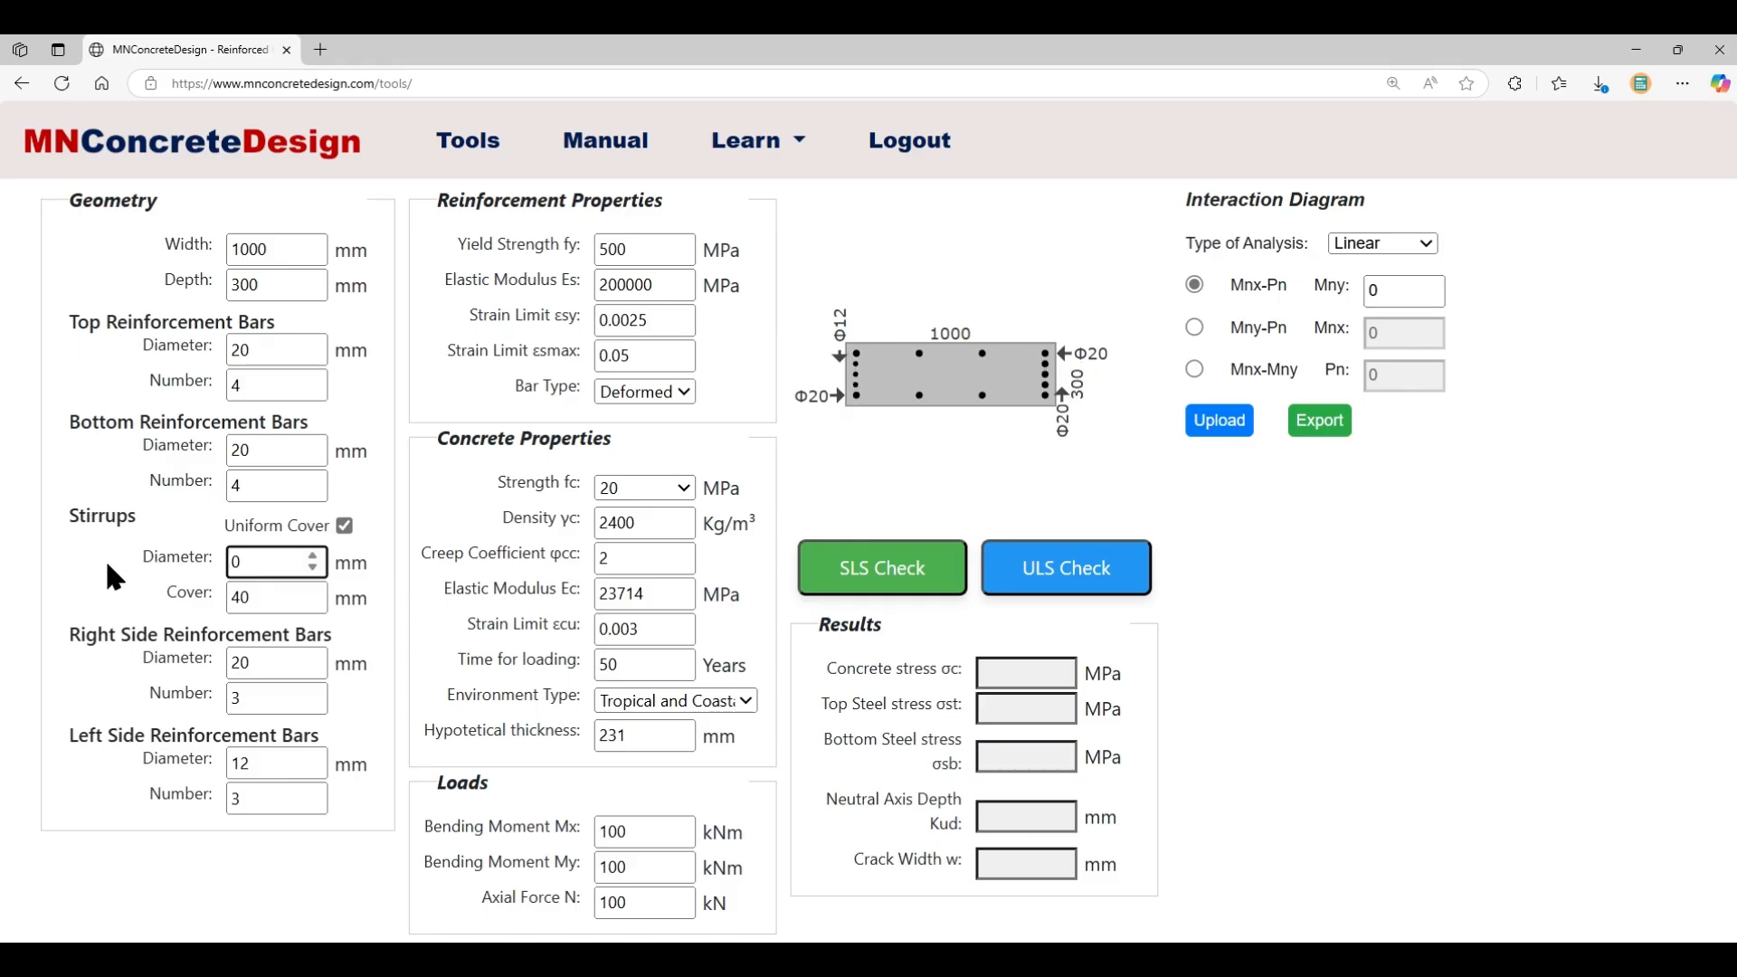
pyautogui.press('Tab')
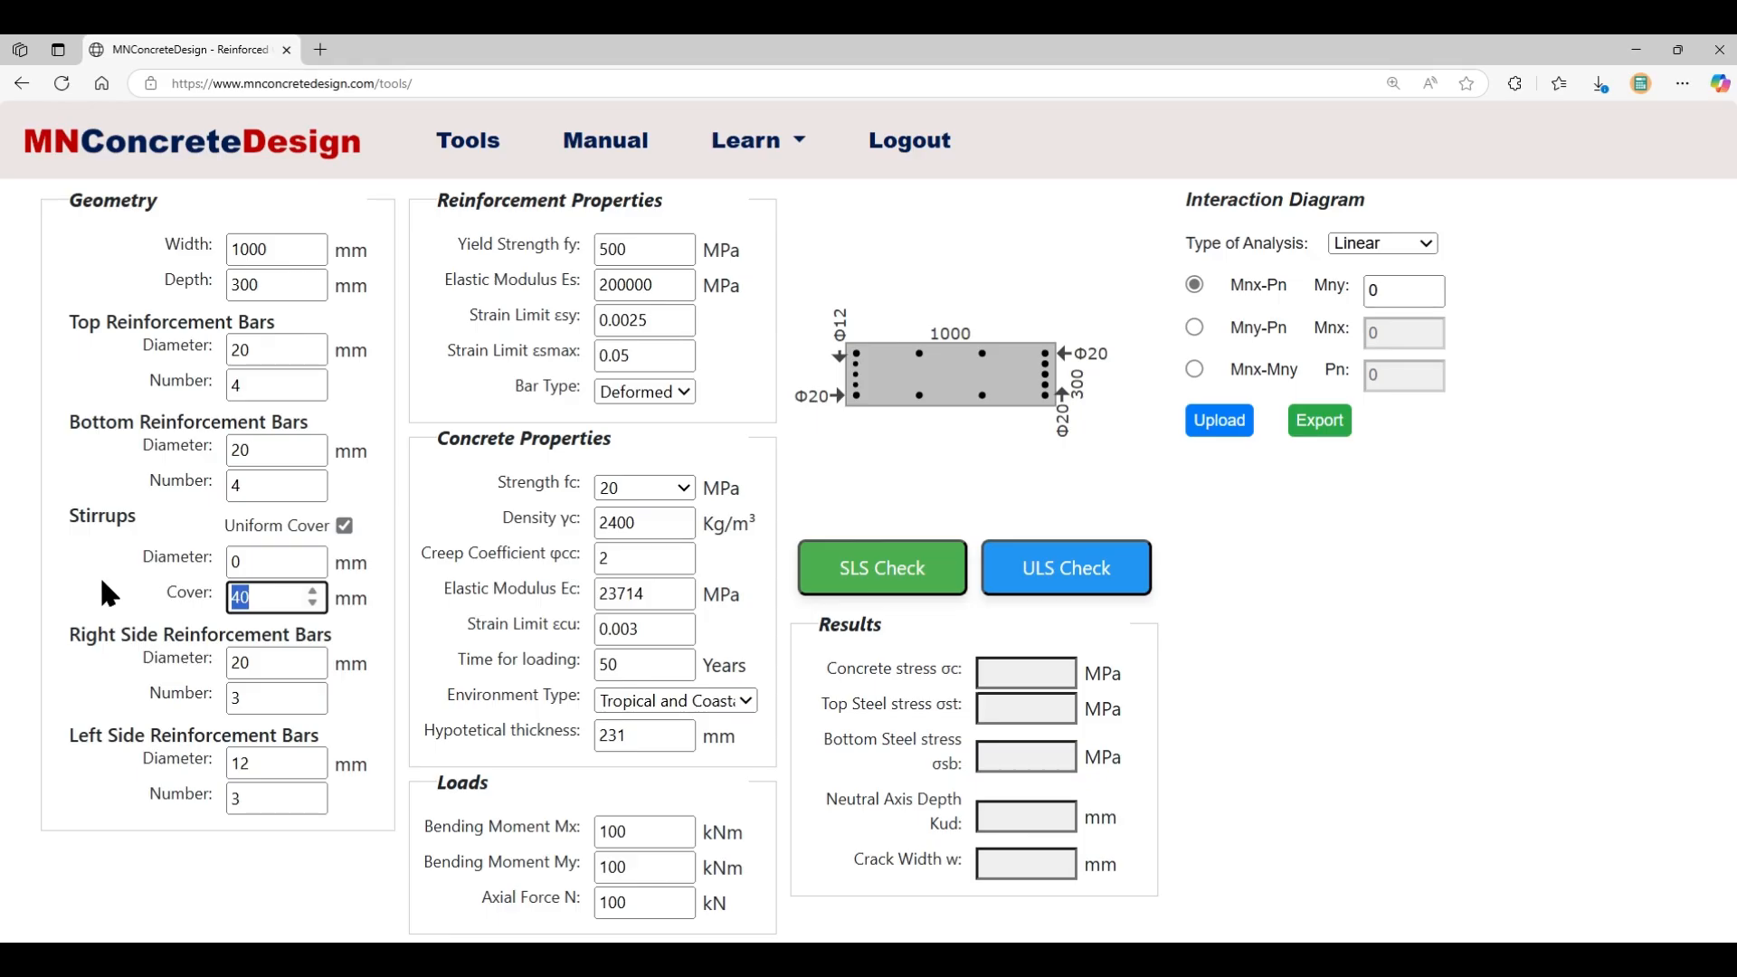
pyautogui.write('50')
# - Set both the right and left side bar counts to 0
pyautogui.doubleClick(248, 698)
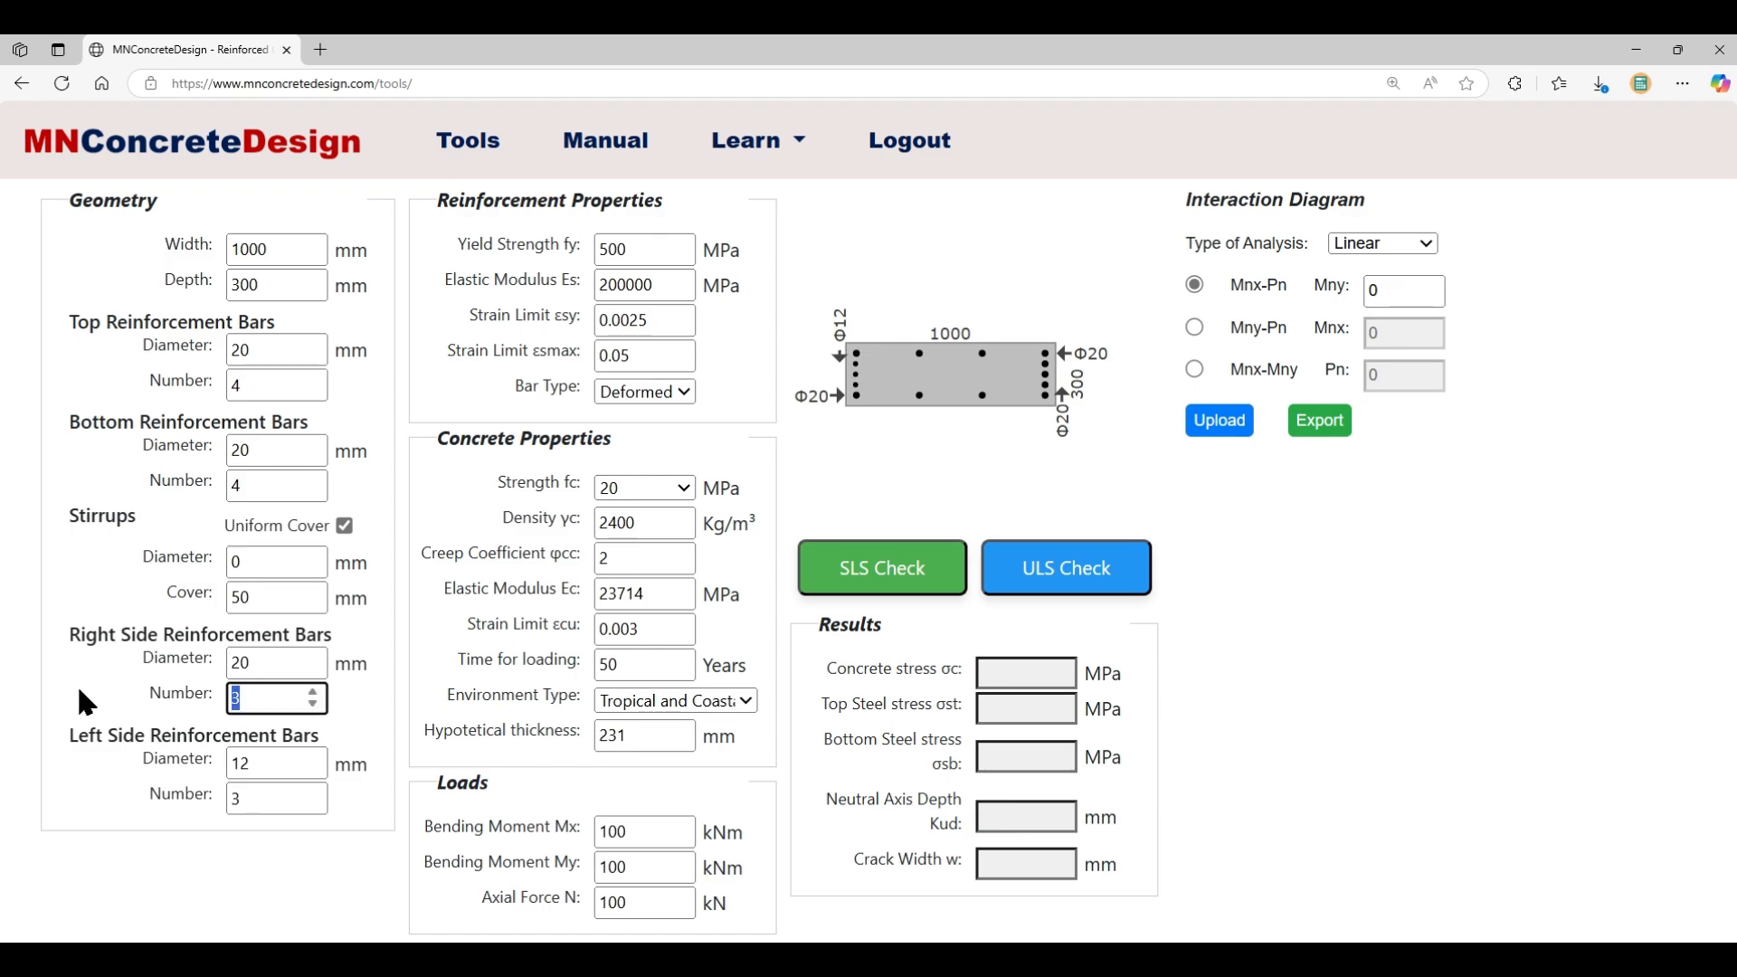
pyautogui.write('0')
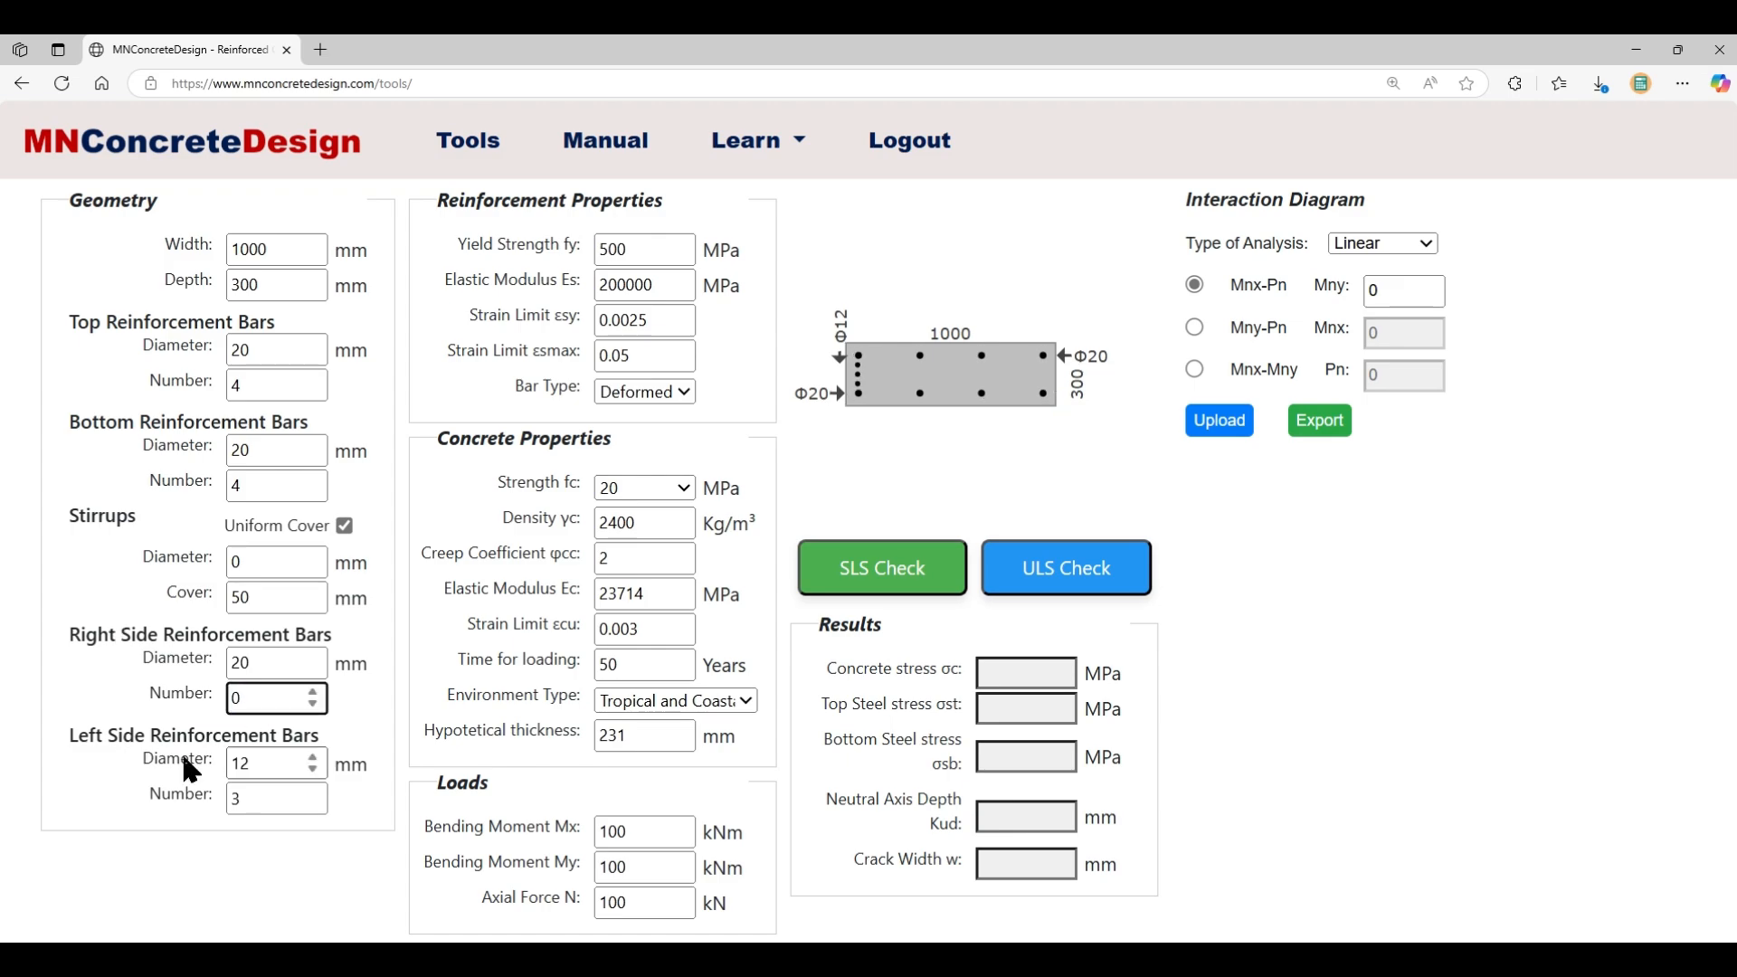
pyautogui.doubleClick(251, 798)
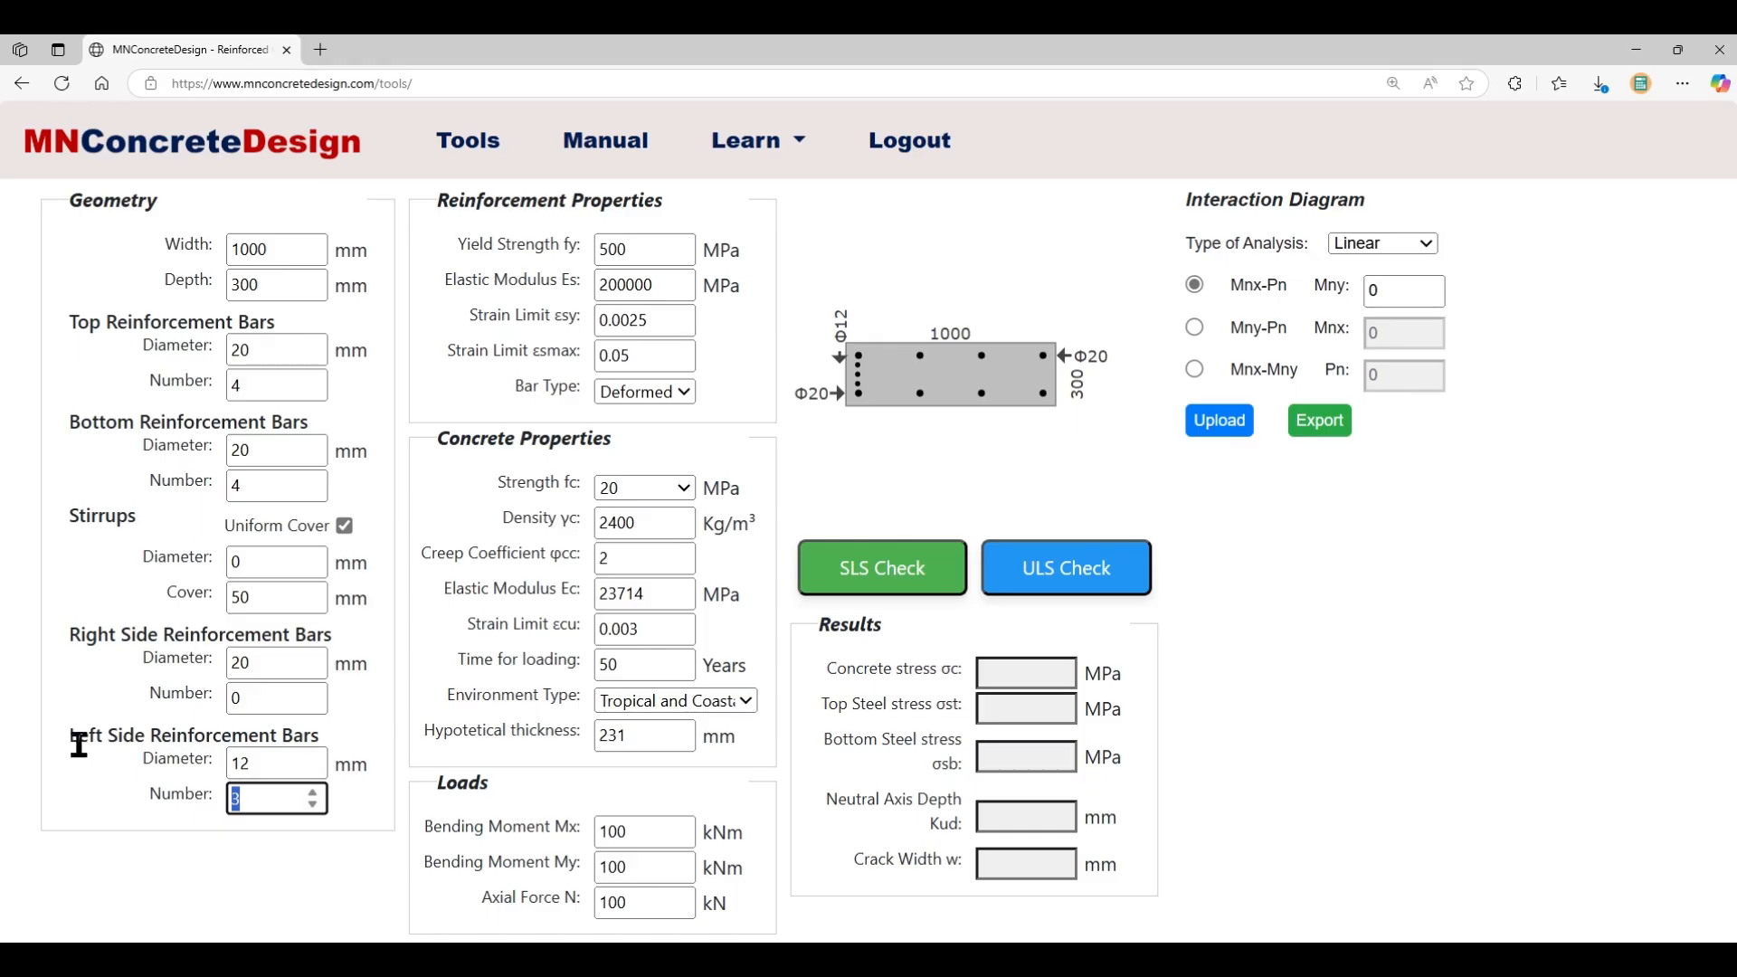
pyautogui.write('0')
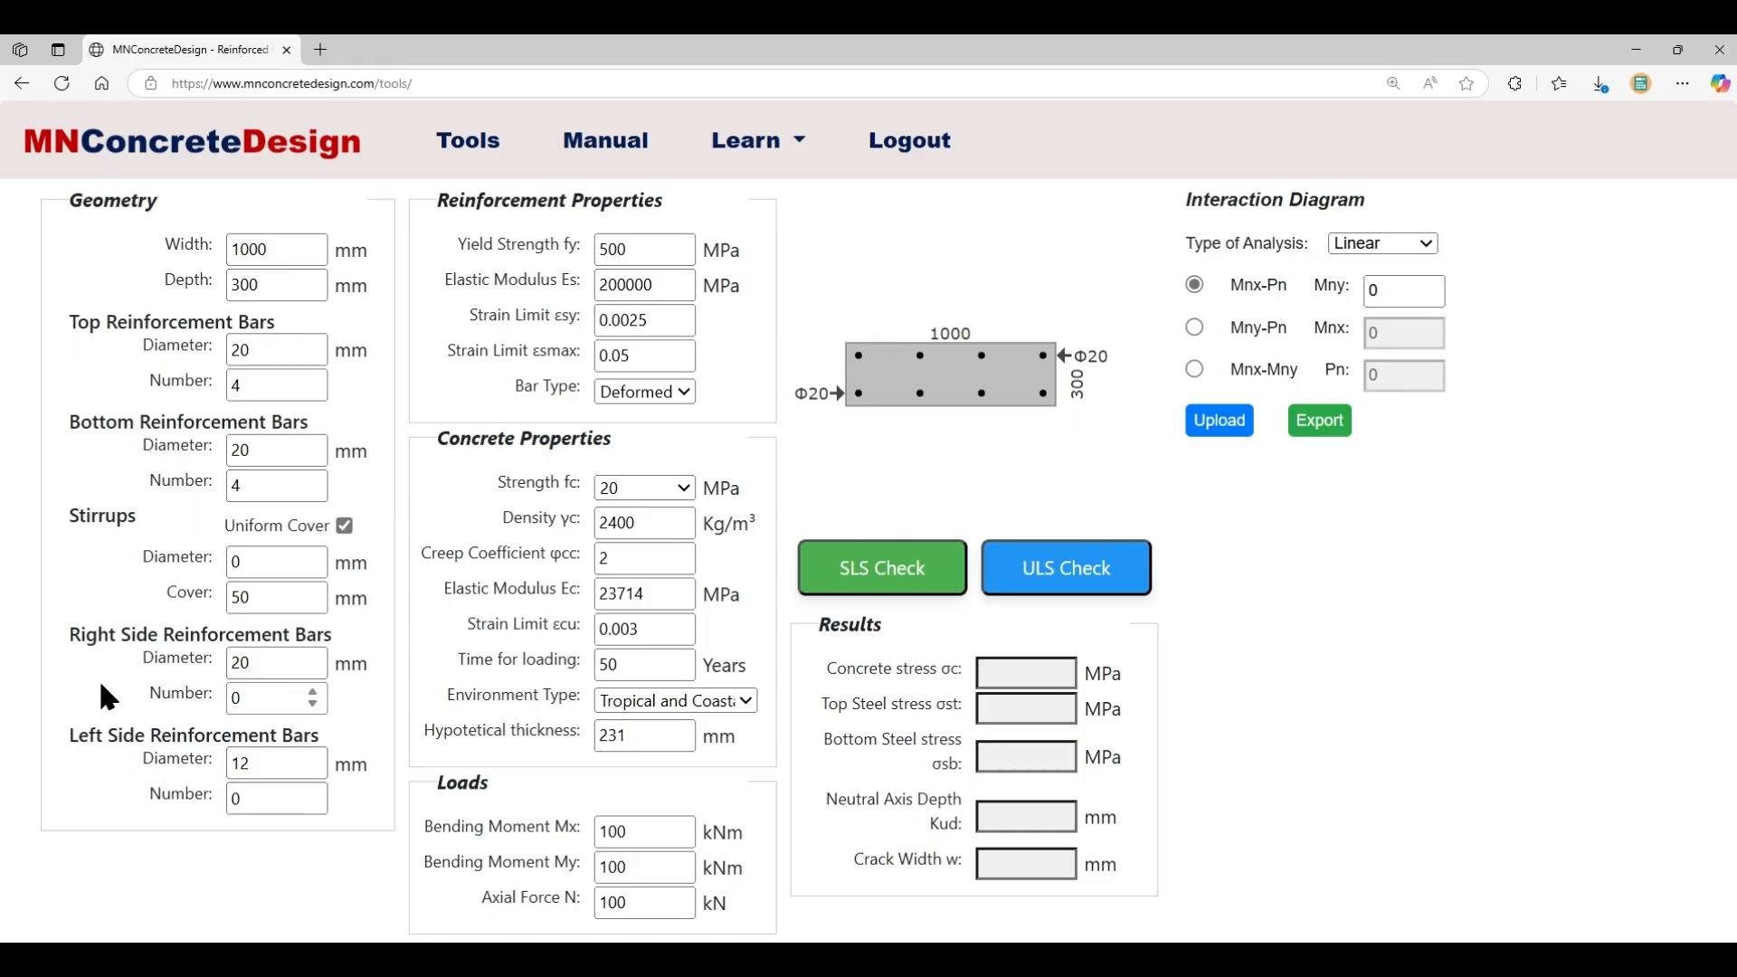
pyautogui.click(102, 685)
# - Set the concrete strength fc to 40 MPa, after briefly comparing with 25 MPa
pyautogui.click(677, 487)
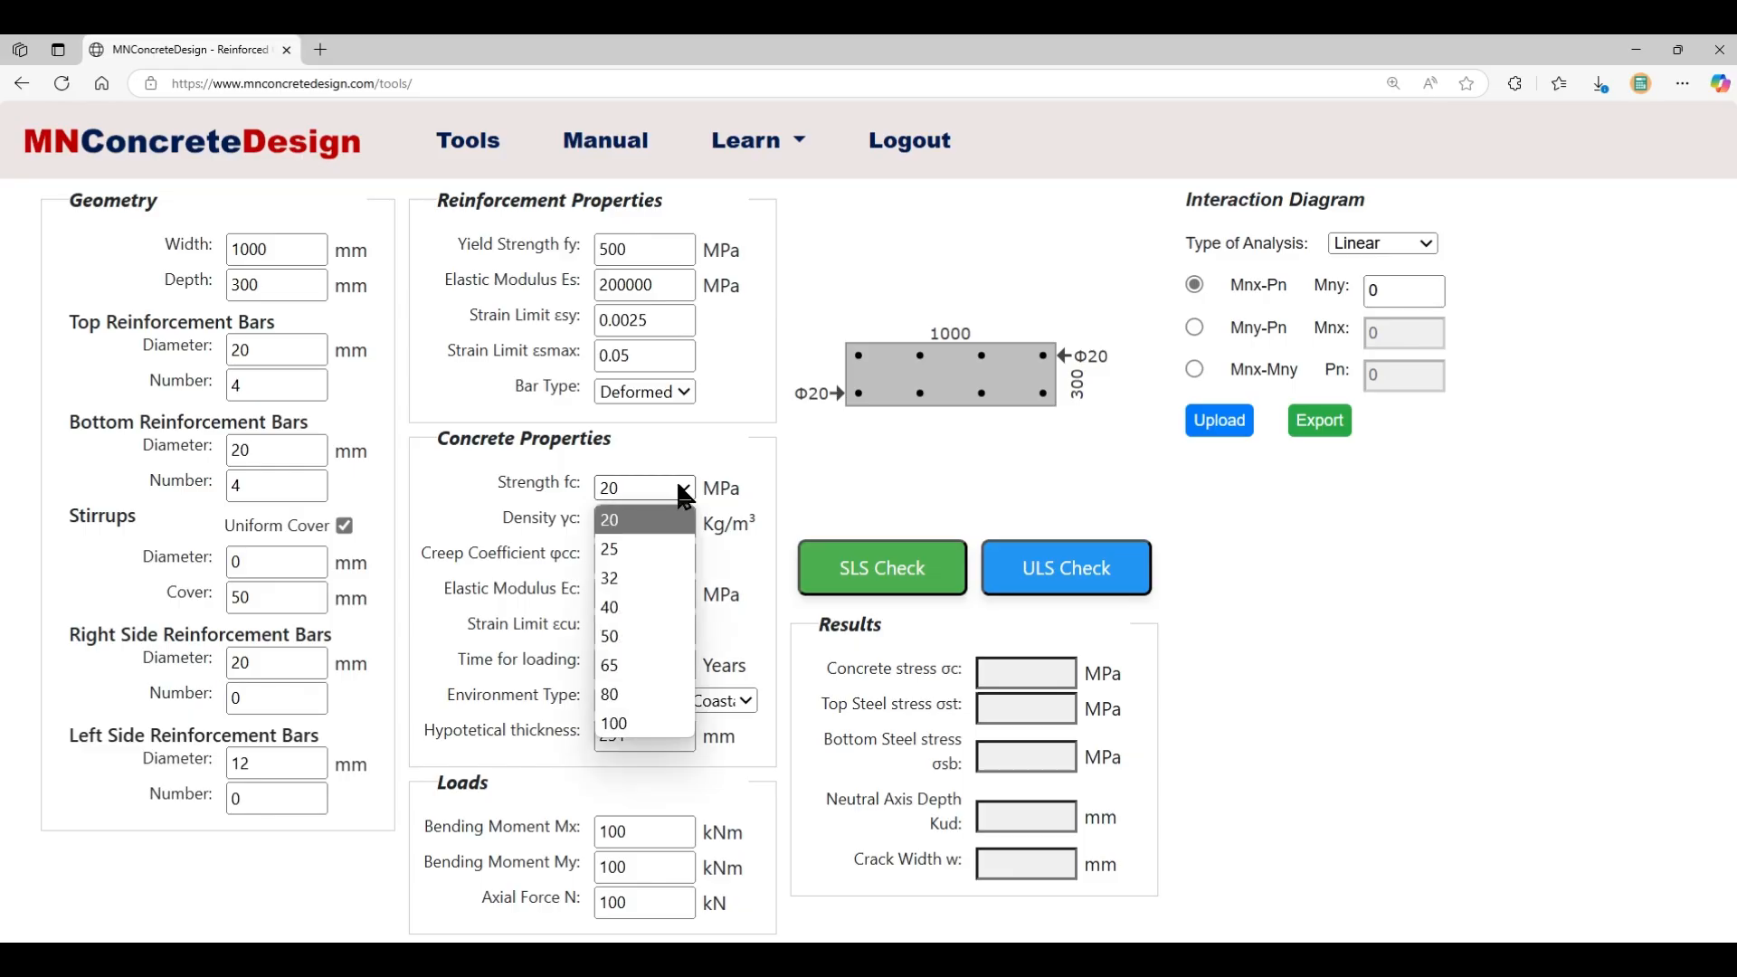
pyautogui.click(650, 621)
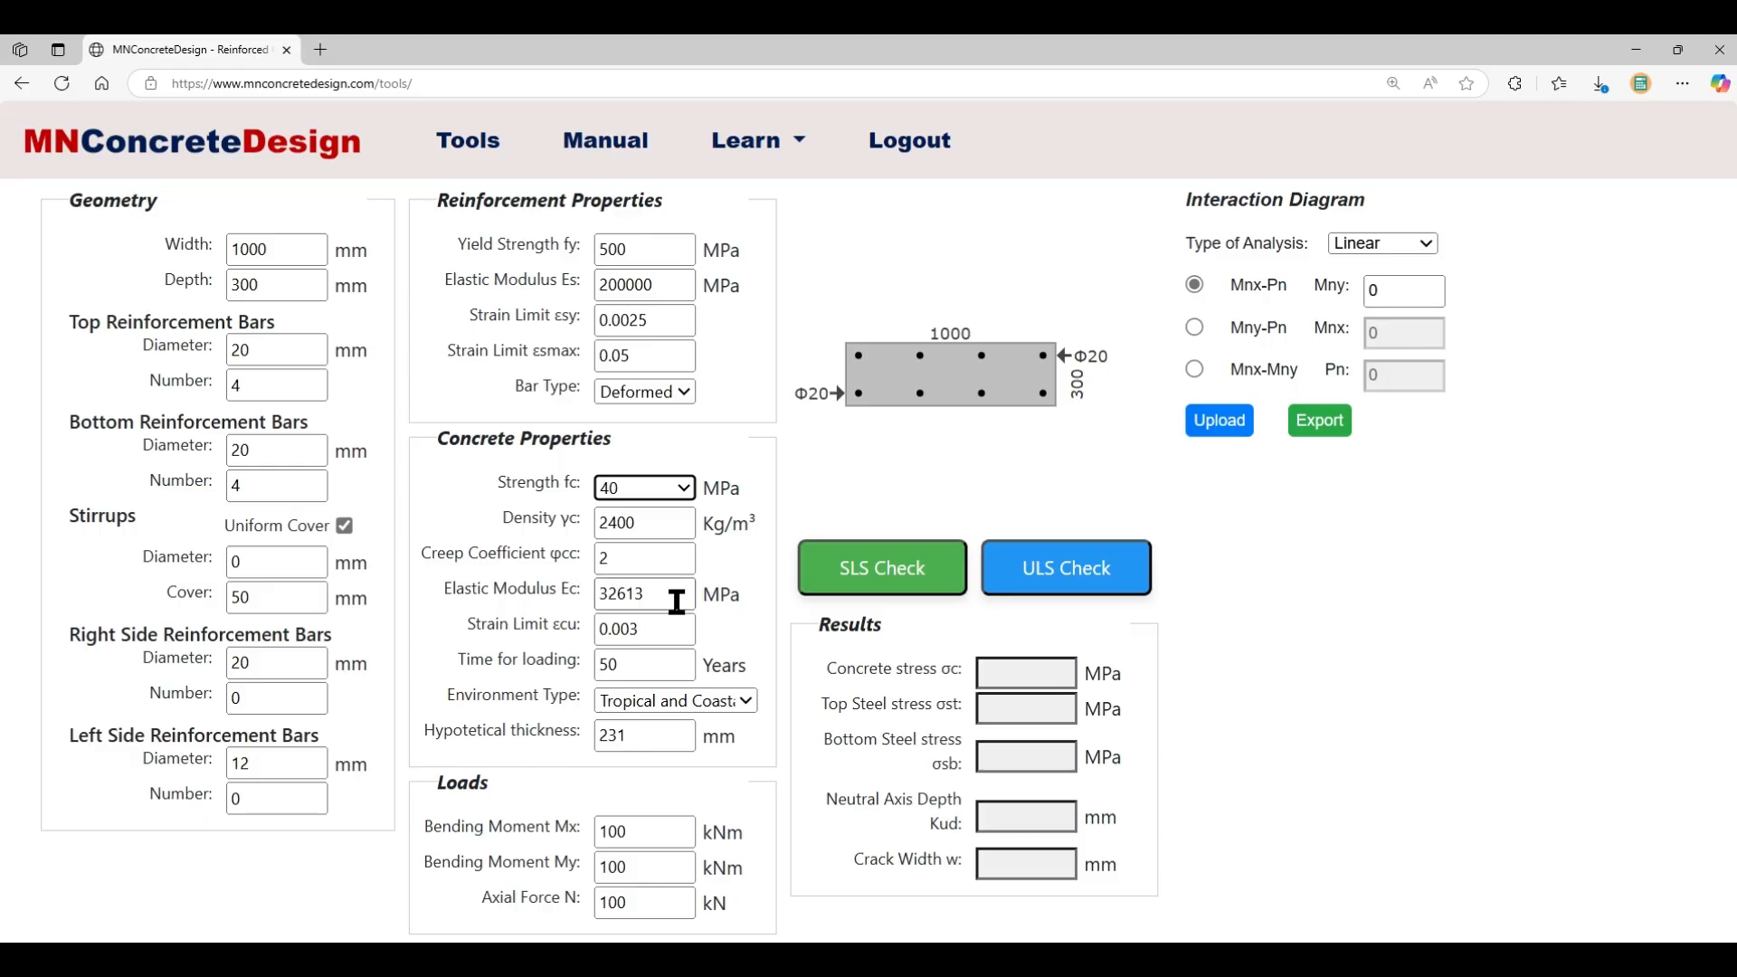
pyautogui.click(683, 487)
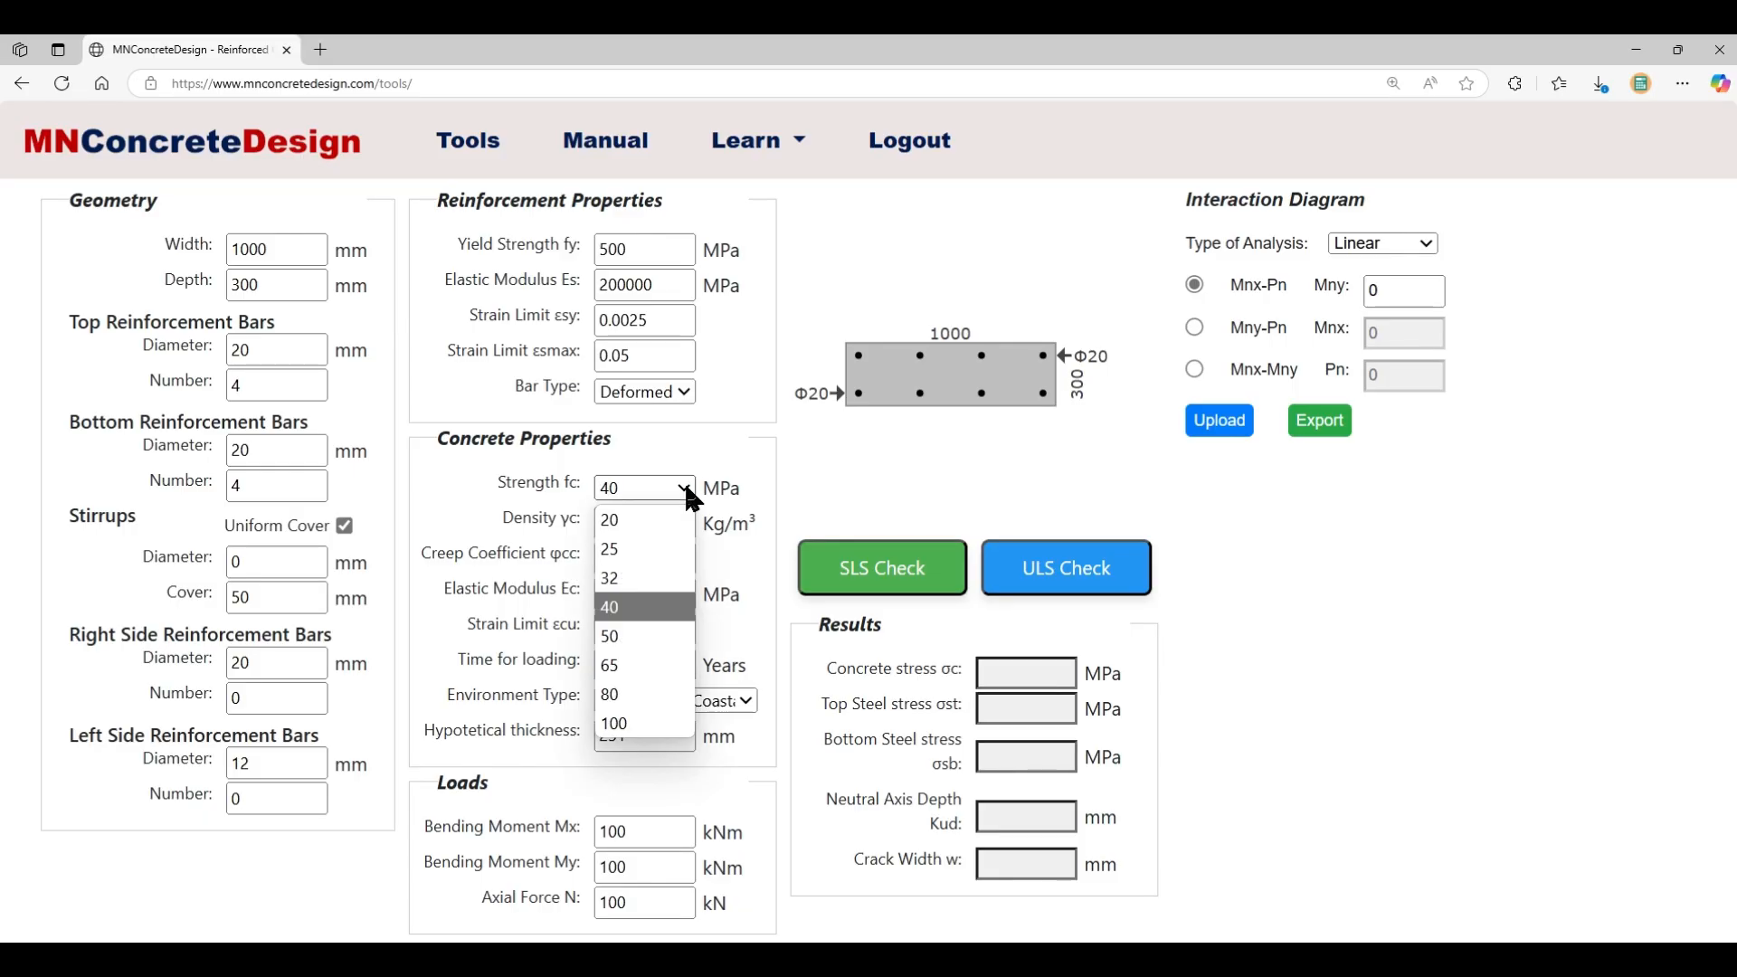
pyautogui.click(649, 546)
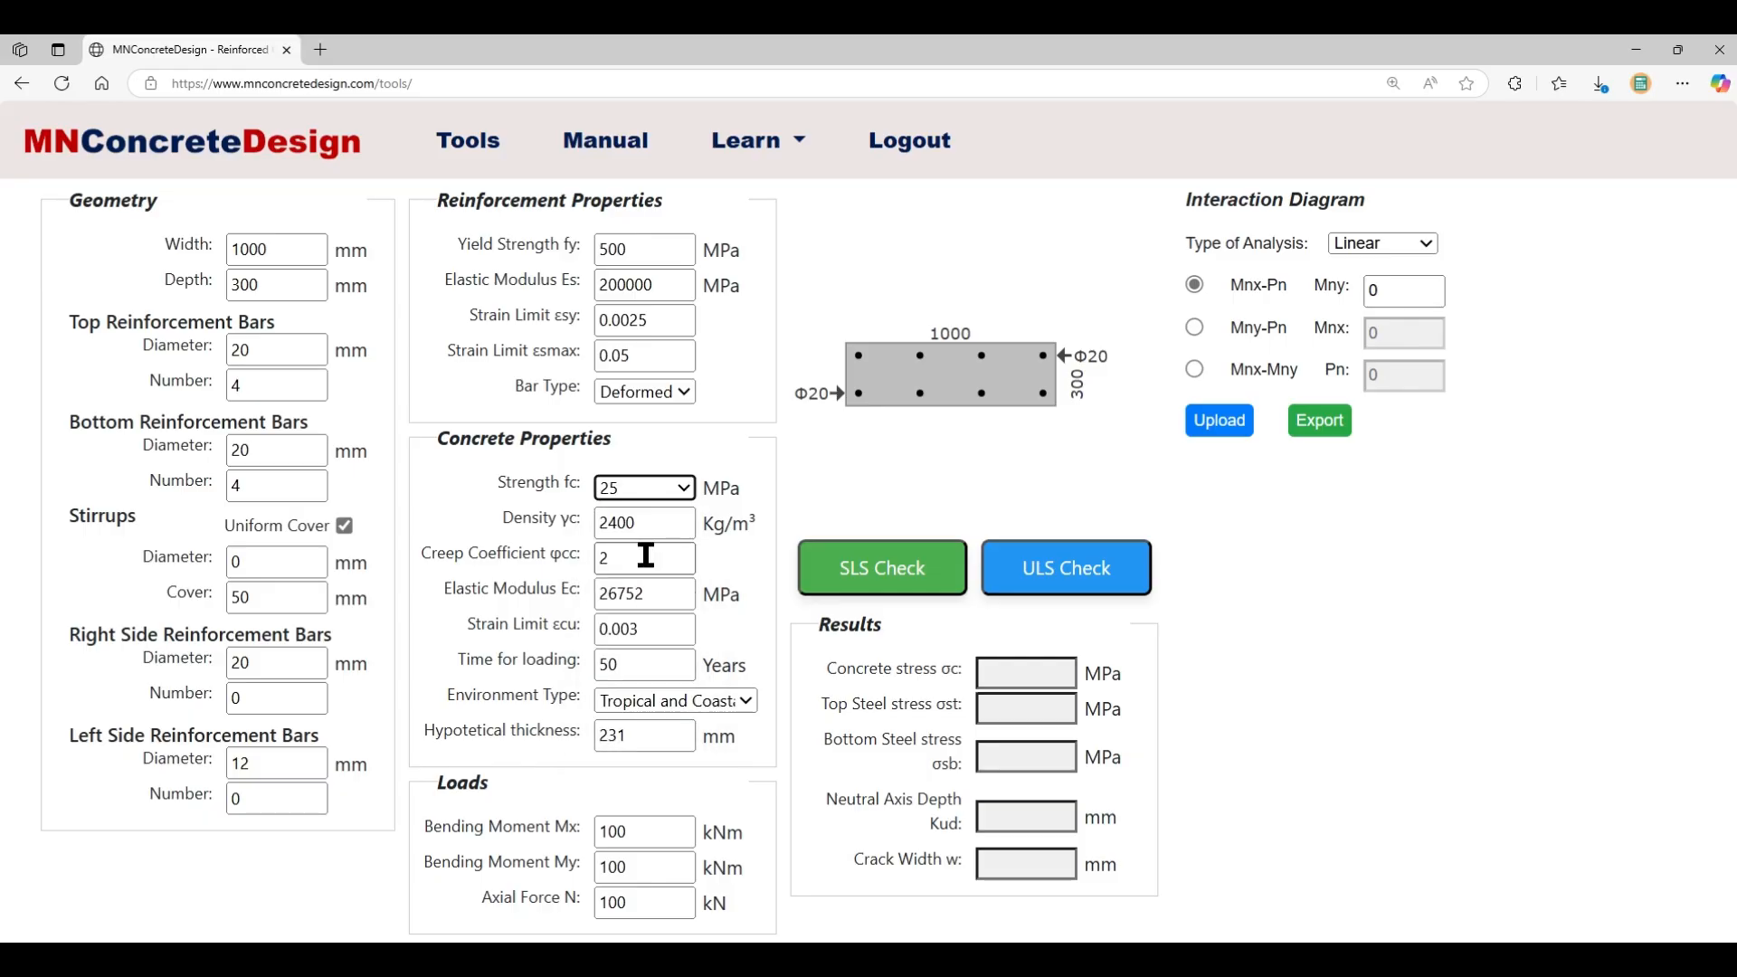
pyautogui.click(684, 486)
pyautogui.click(644, 622)
# - Set the elastic modulus Ec to 32000 MPa and download the user manual PDF
pyautogui.moveTo(659, 594); pyautogui.dragTo(518, 579)
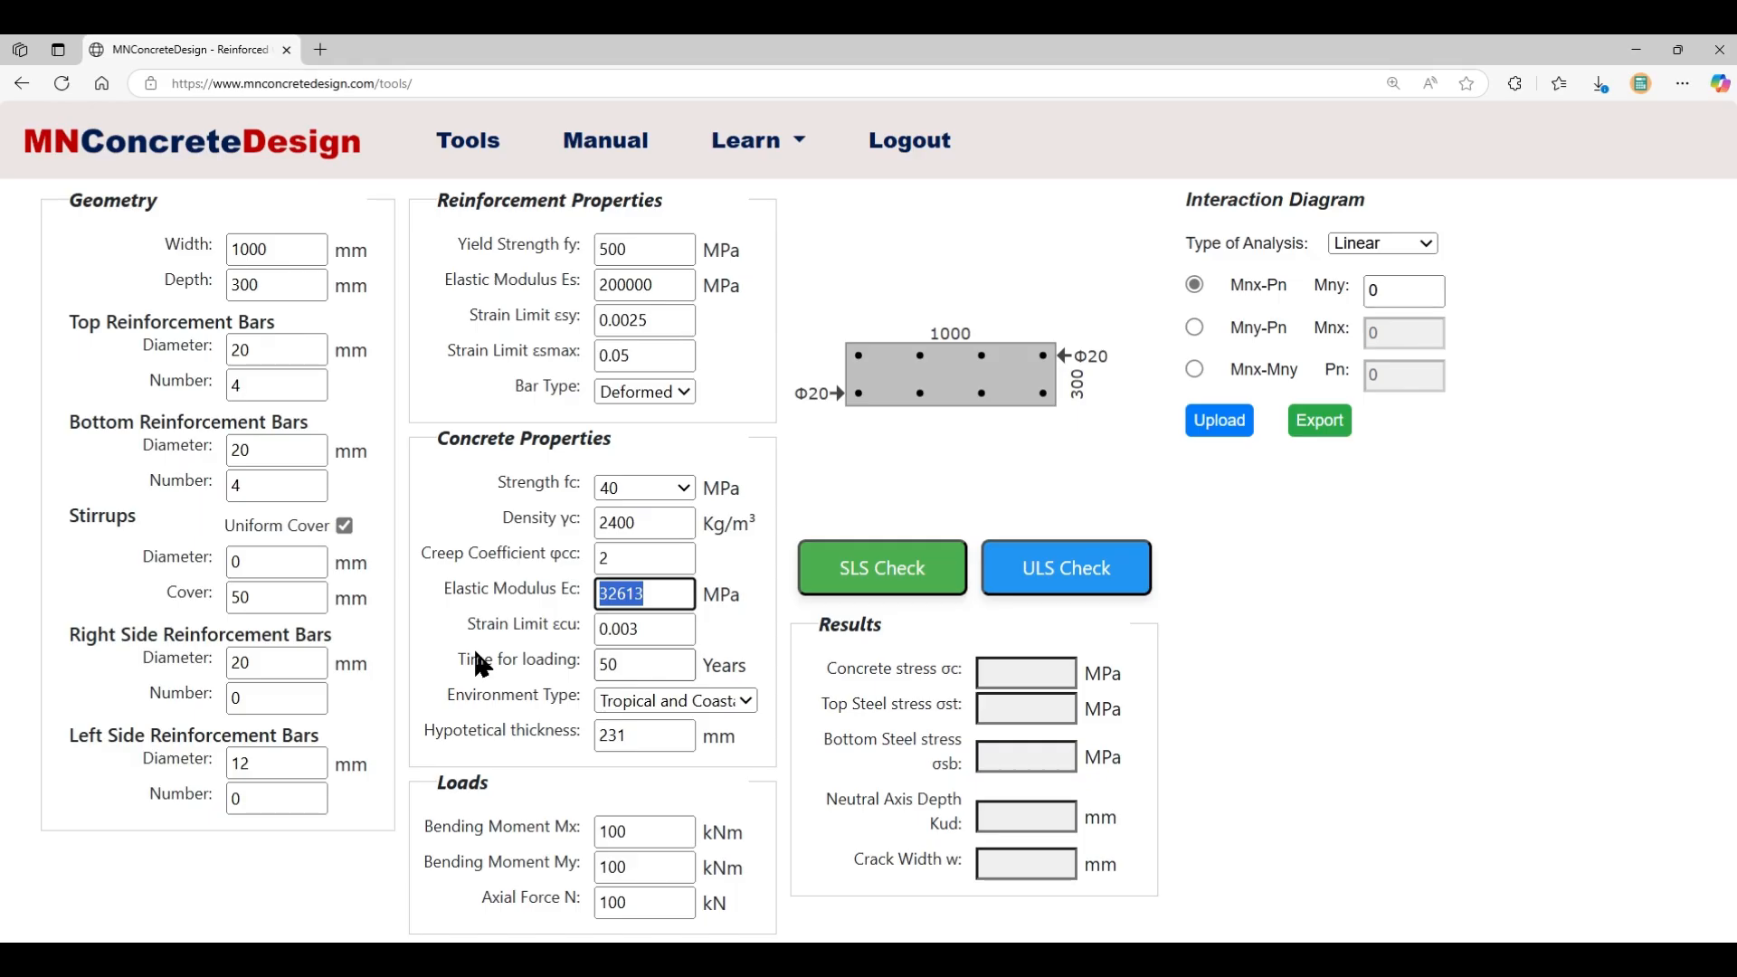
pyautogui.write('32000')
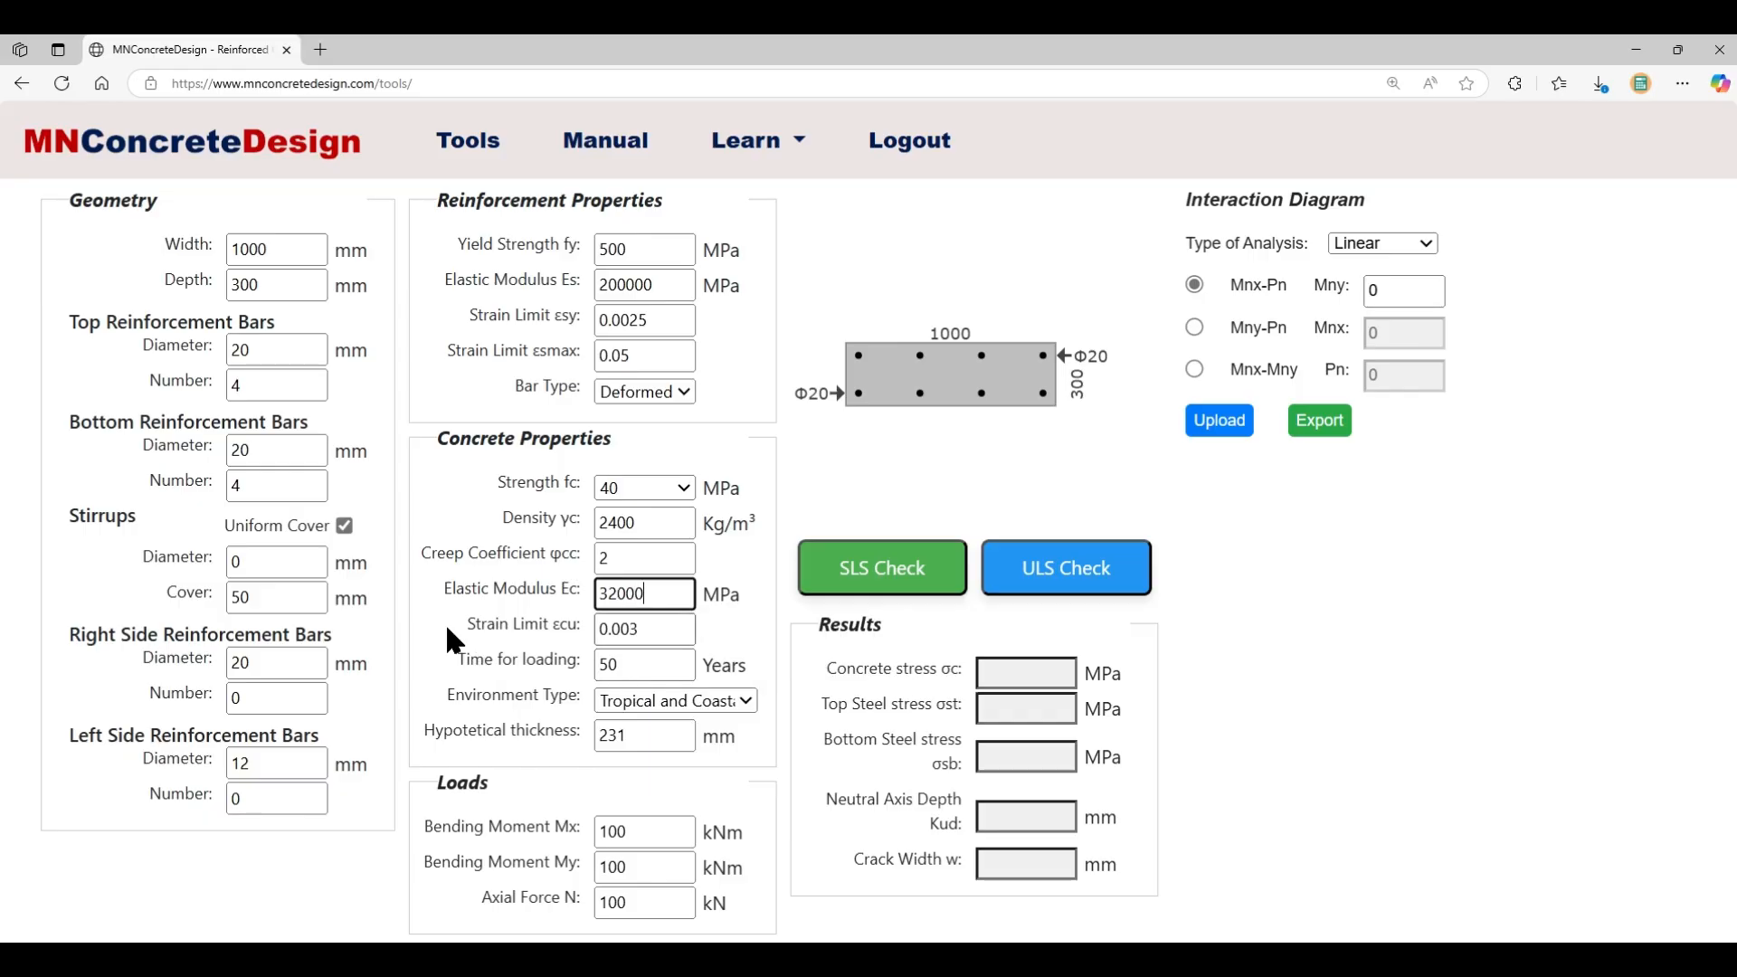
pyautogui.click(445, 625)
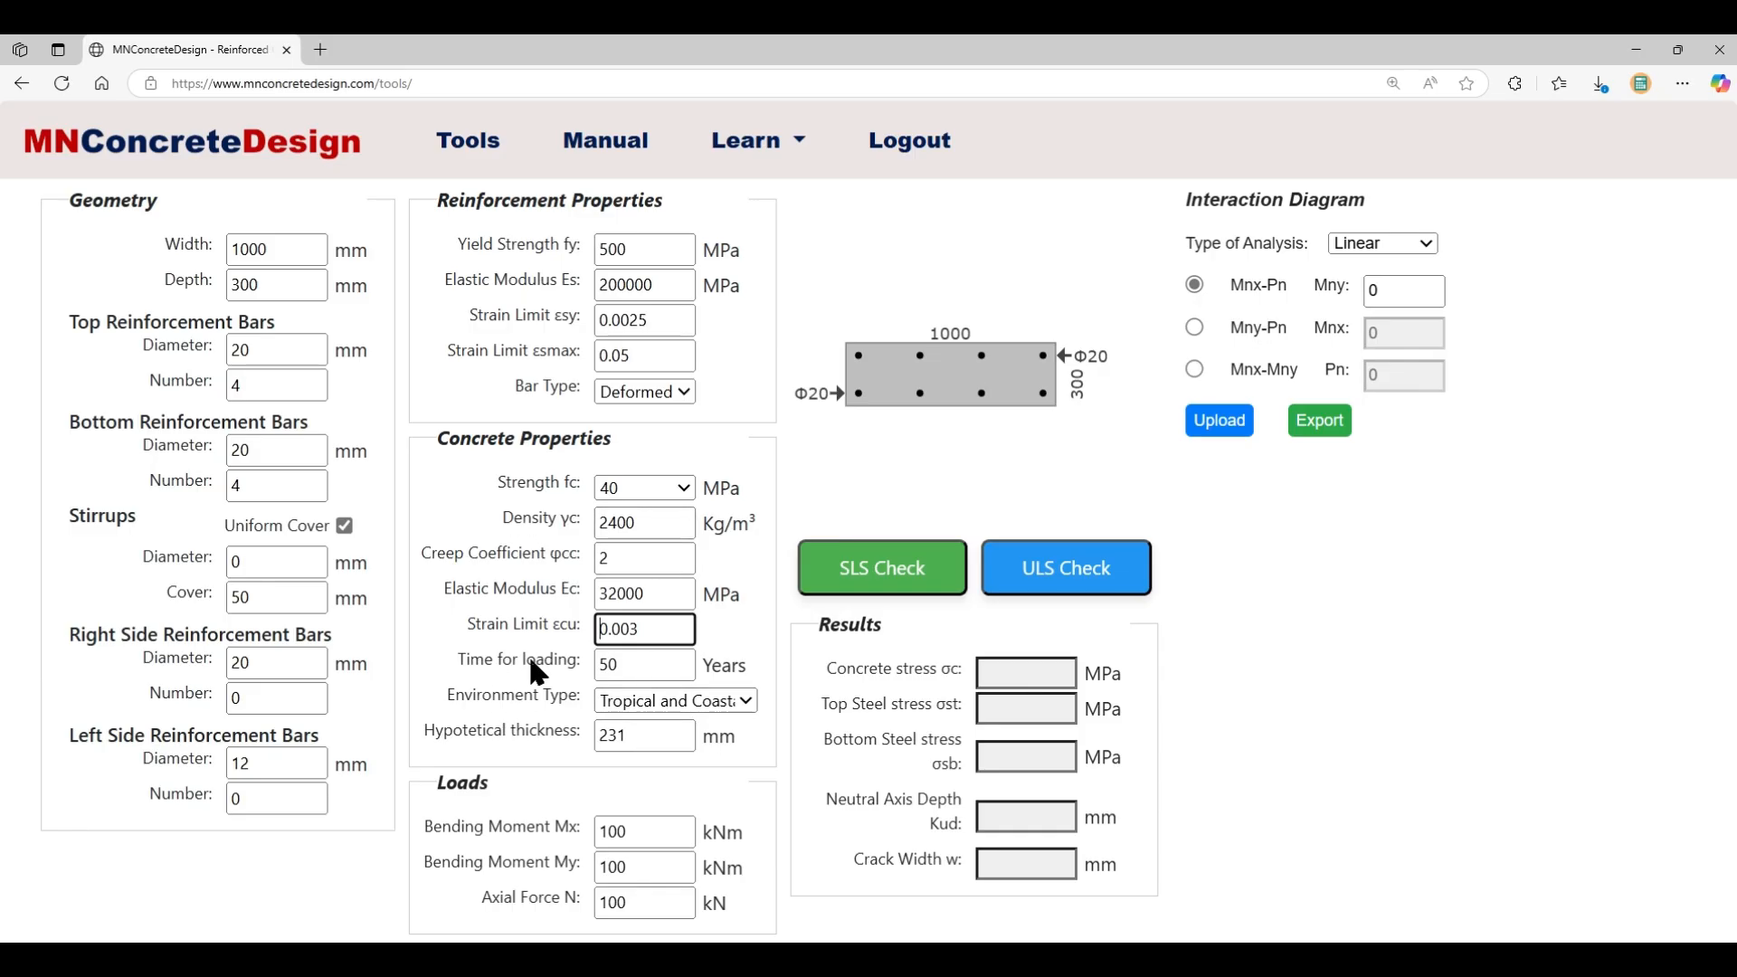
pyautogui.click(582, 156)
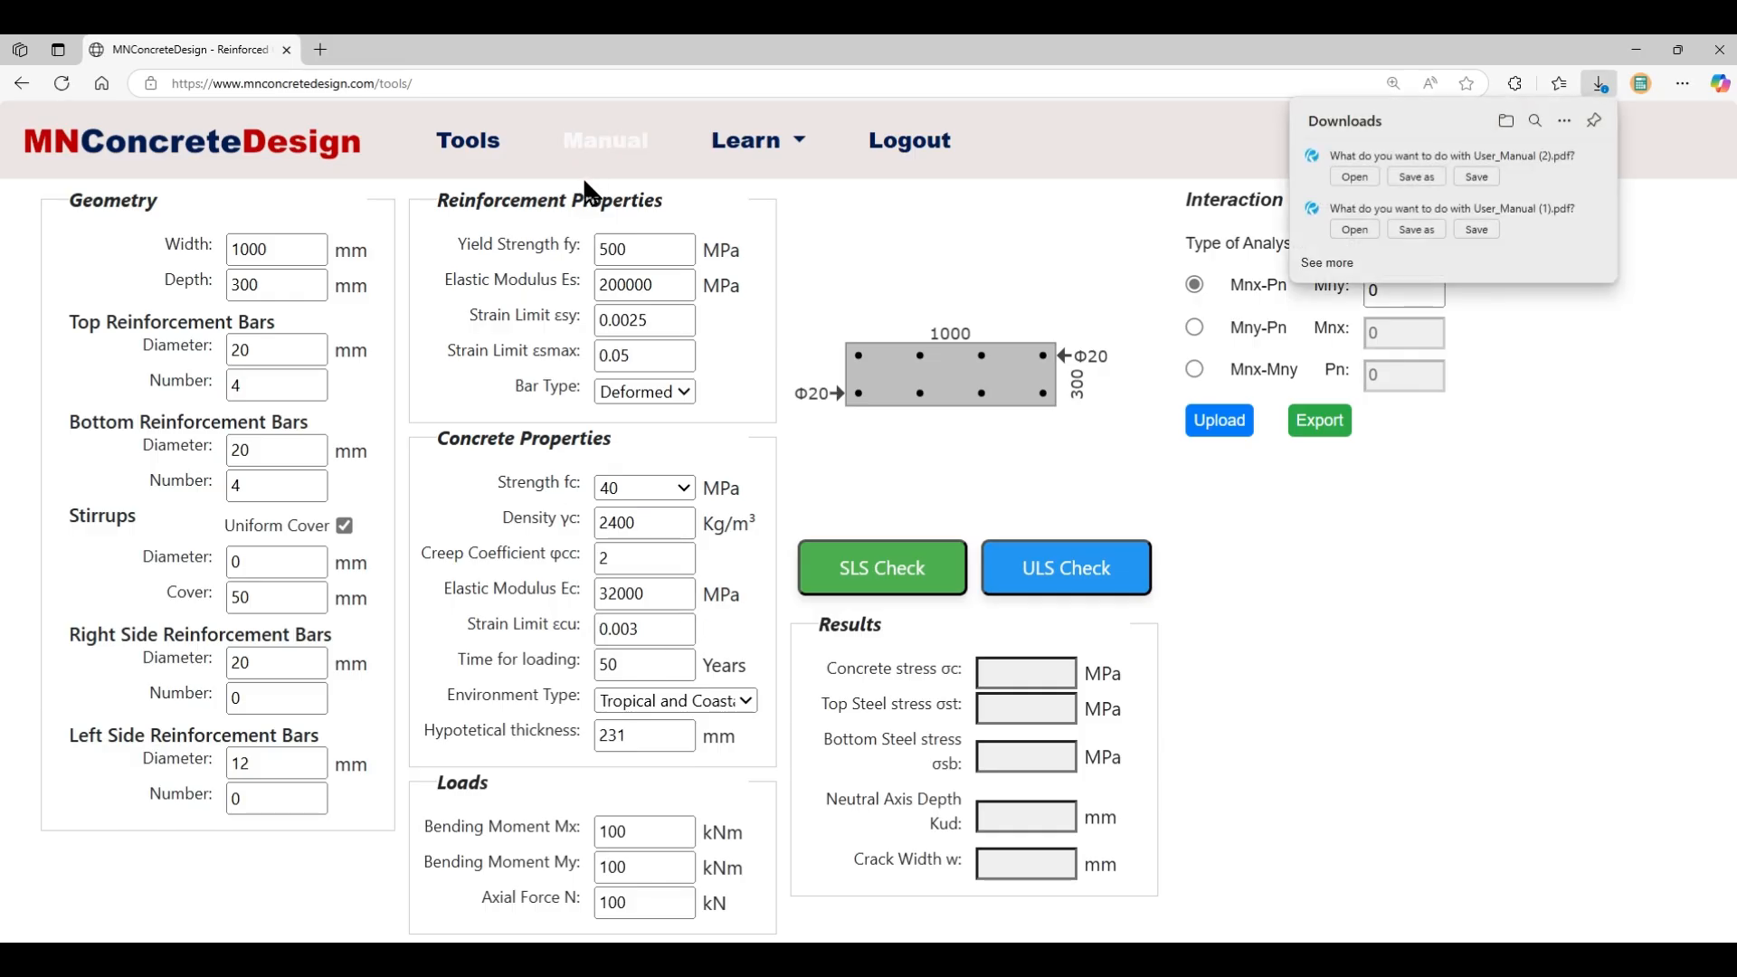
pyautogui.click(1558, 555)
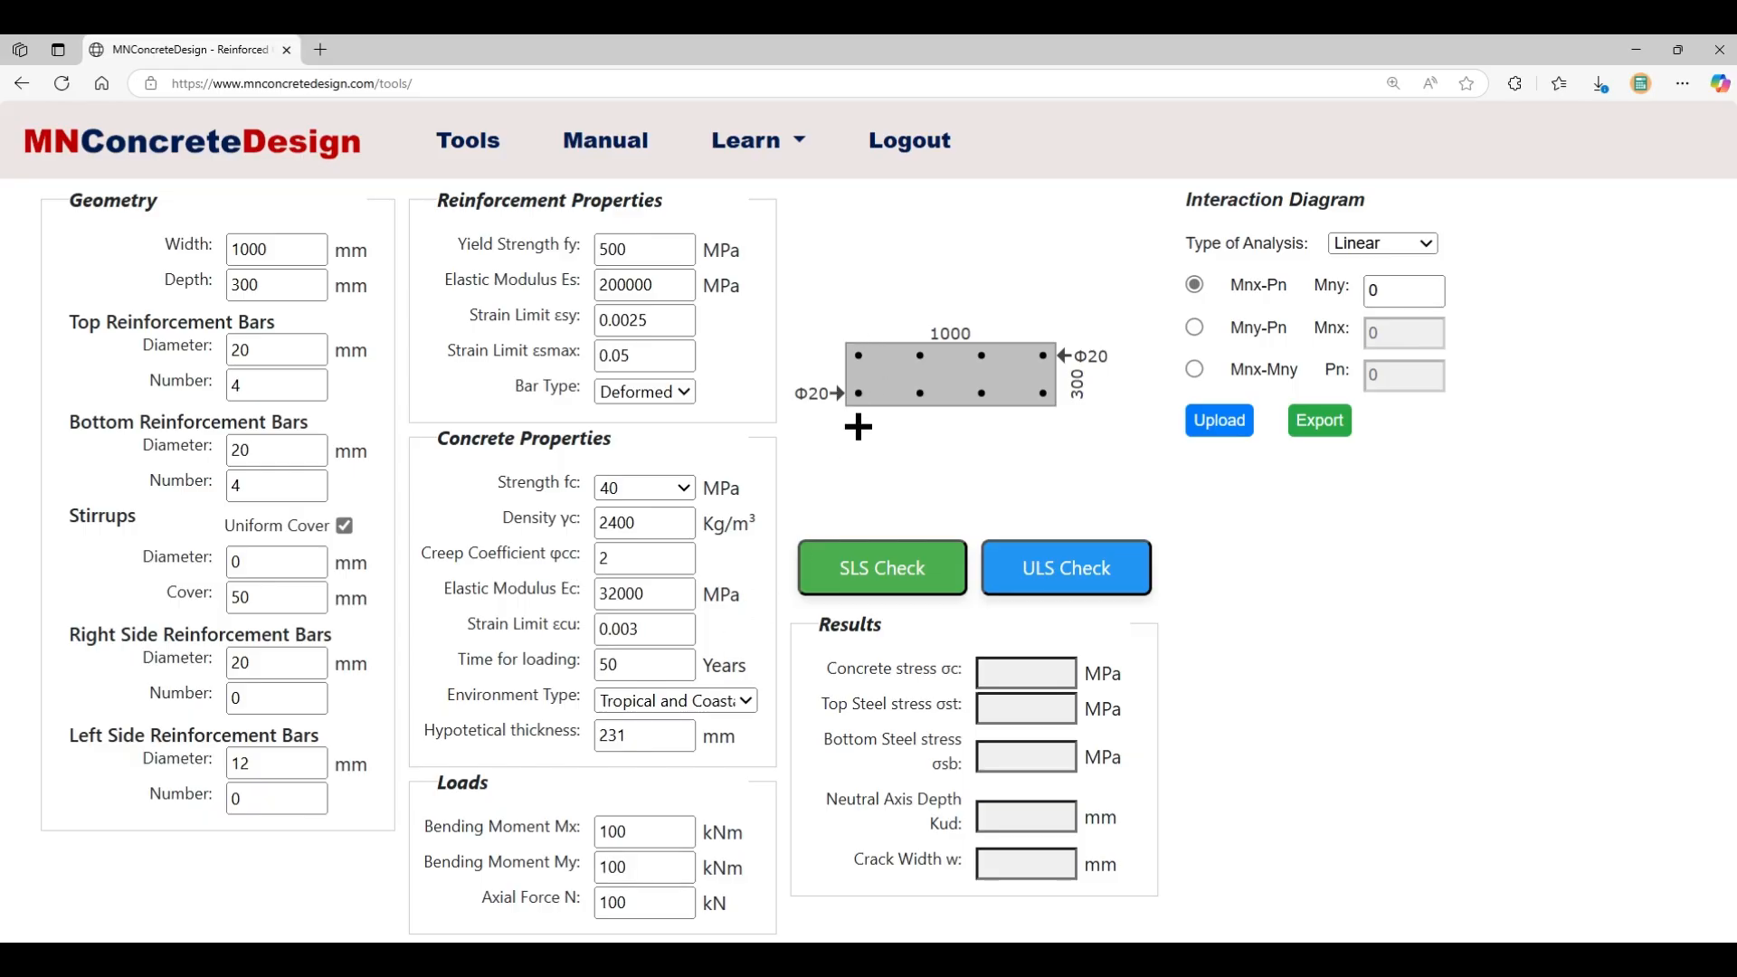
# - Enter loads of N 0 kN, My 0 kNm and Mx 50 kNm
pyautogui.doubleClick(651, 905)
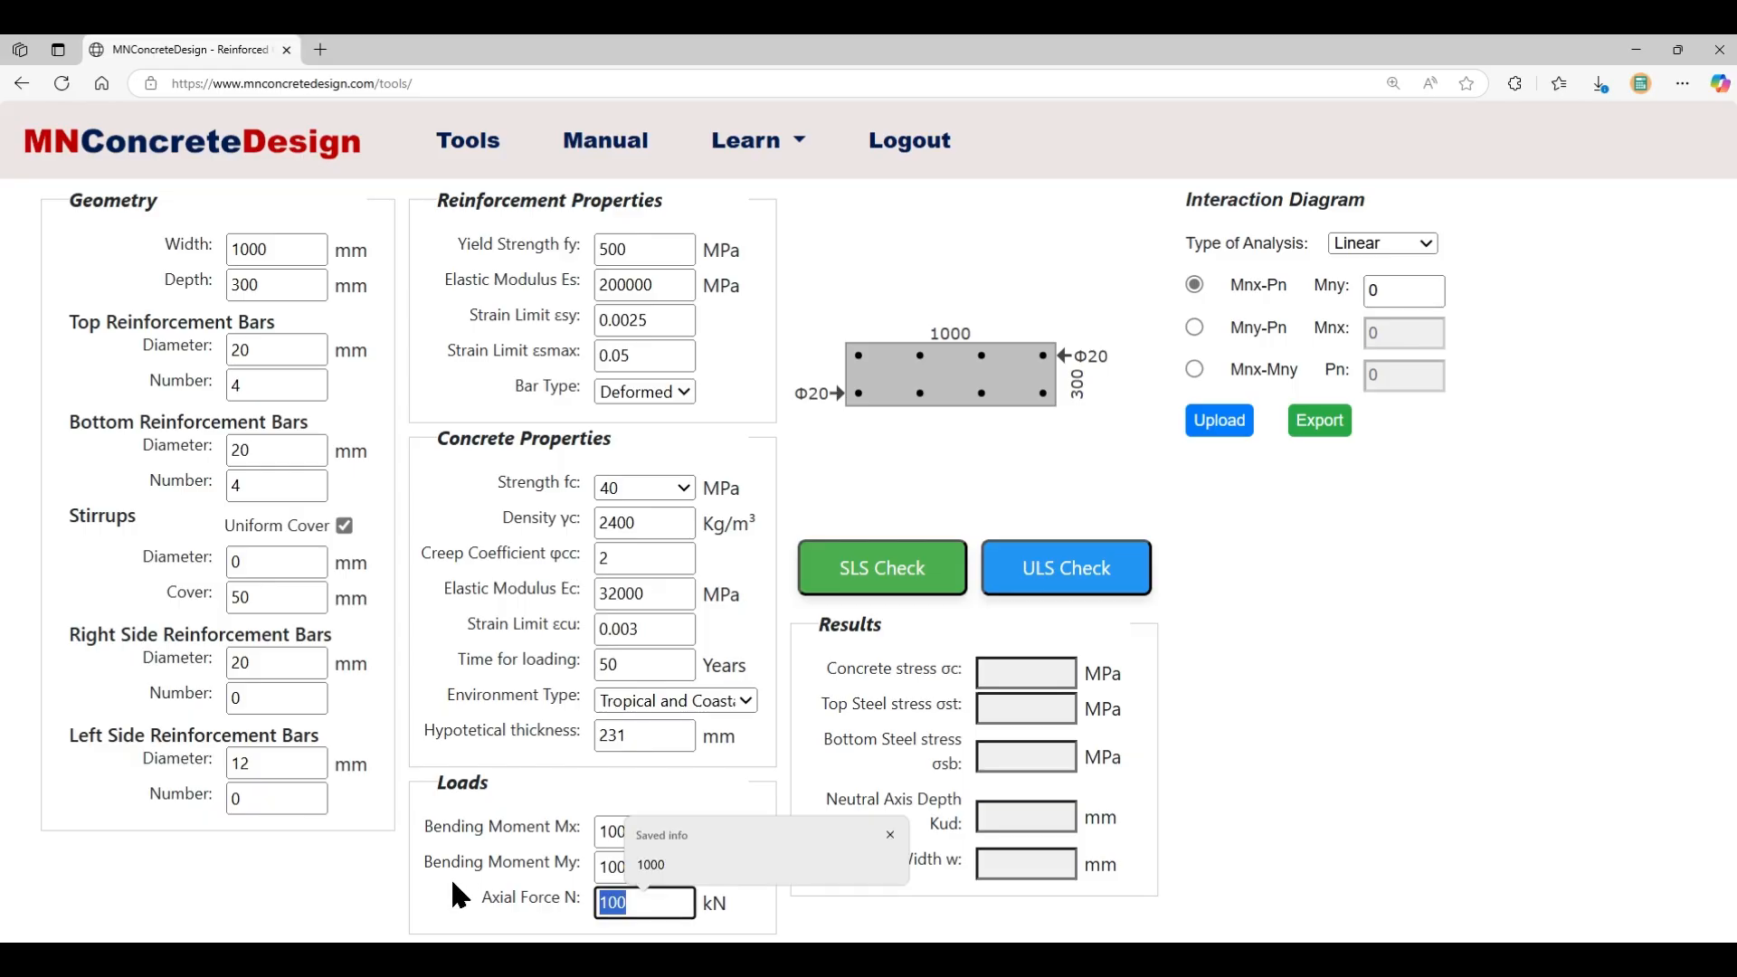
pyautogui.write('0')
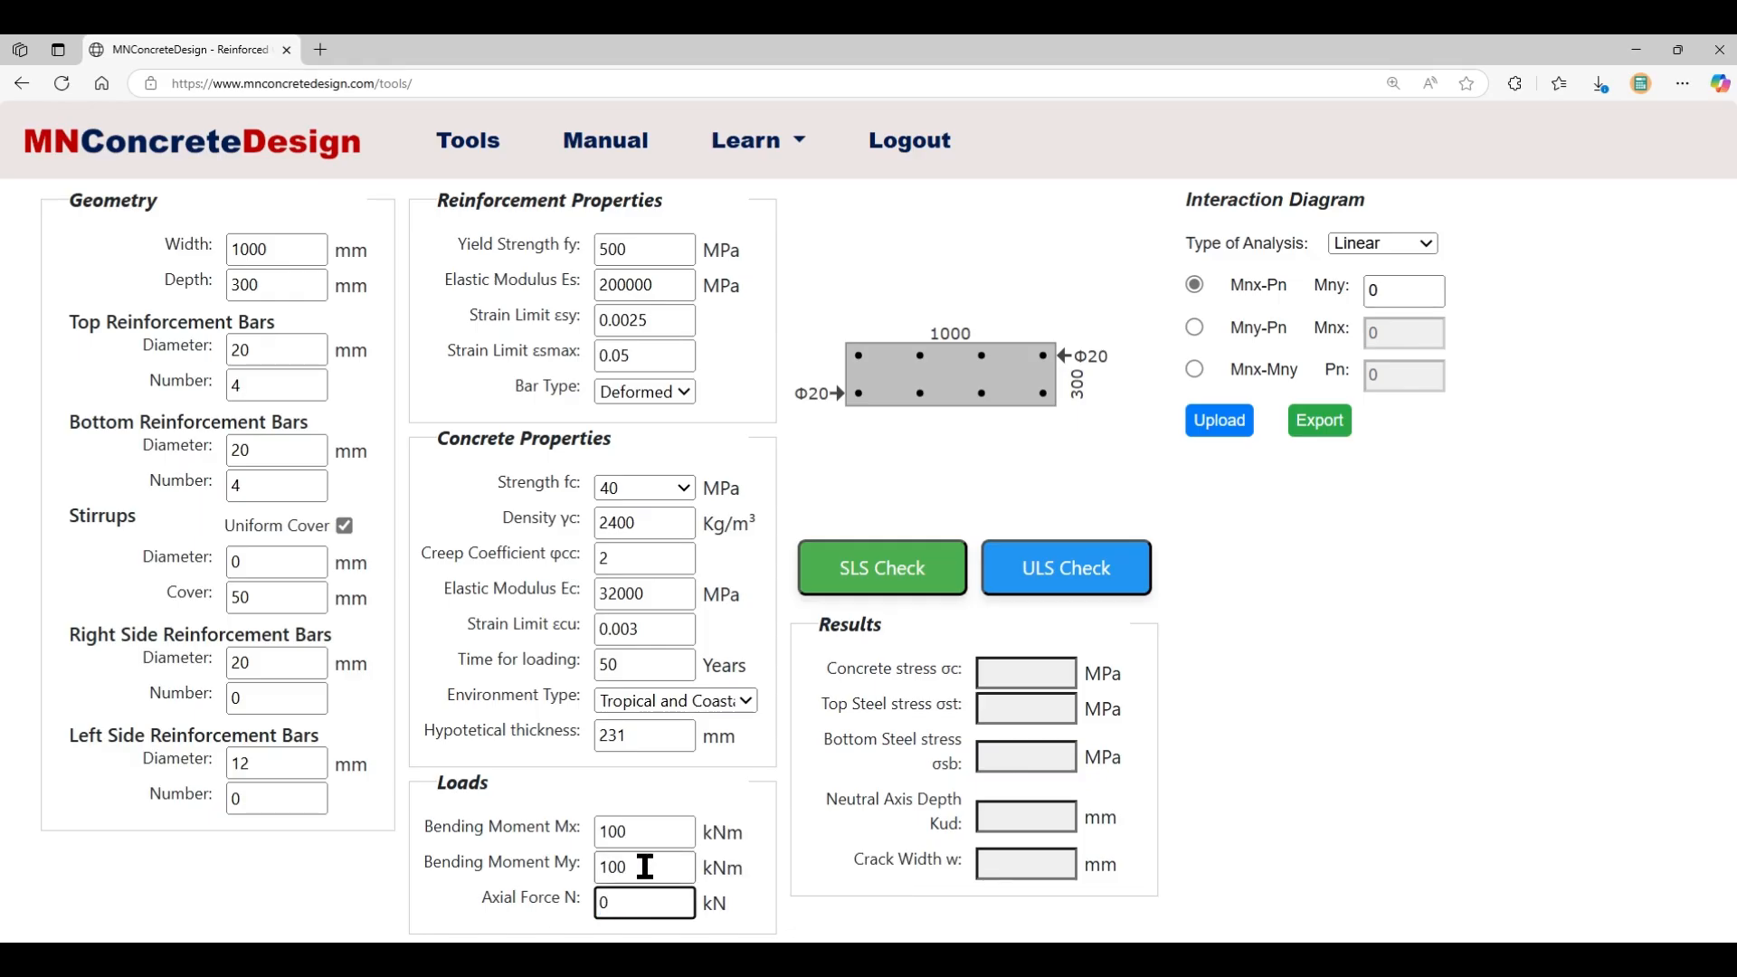
pyautogui.hotkey('shift', 'Tab')
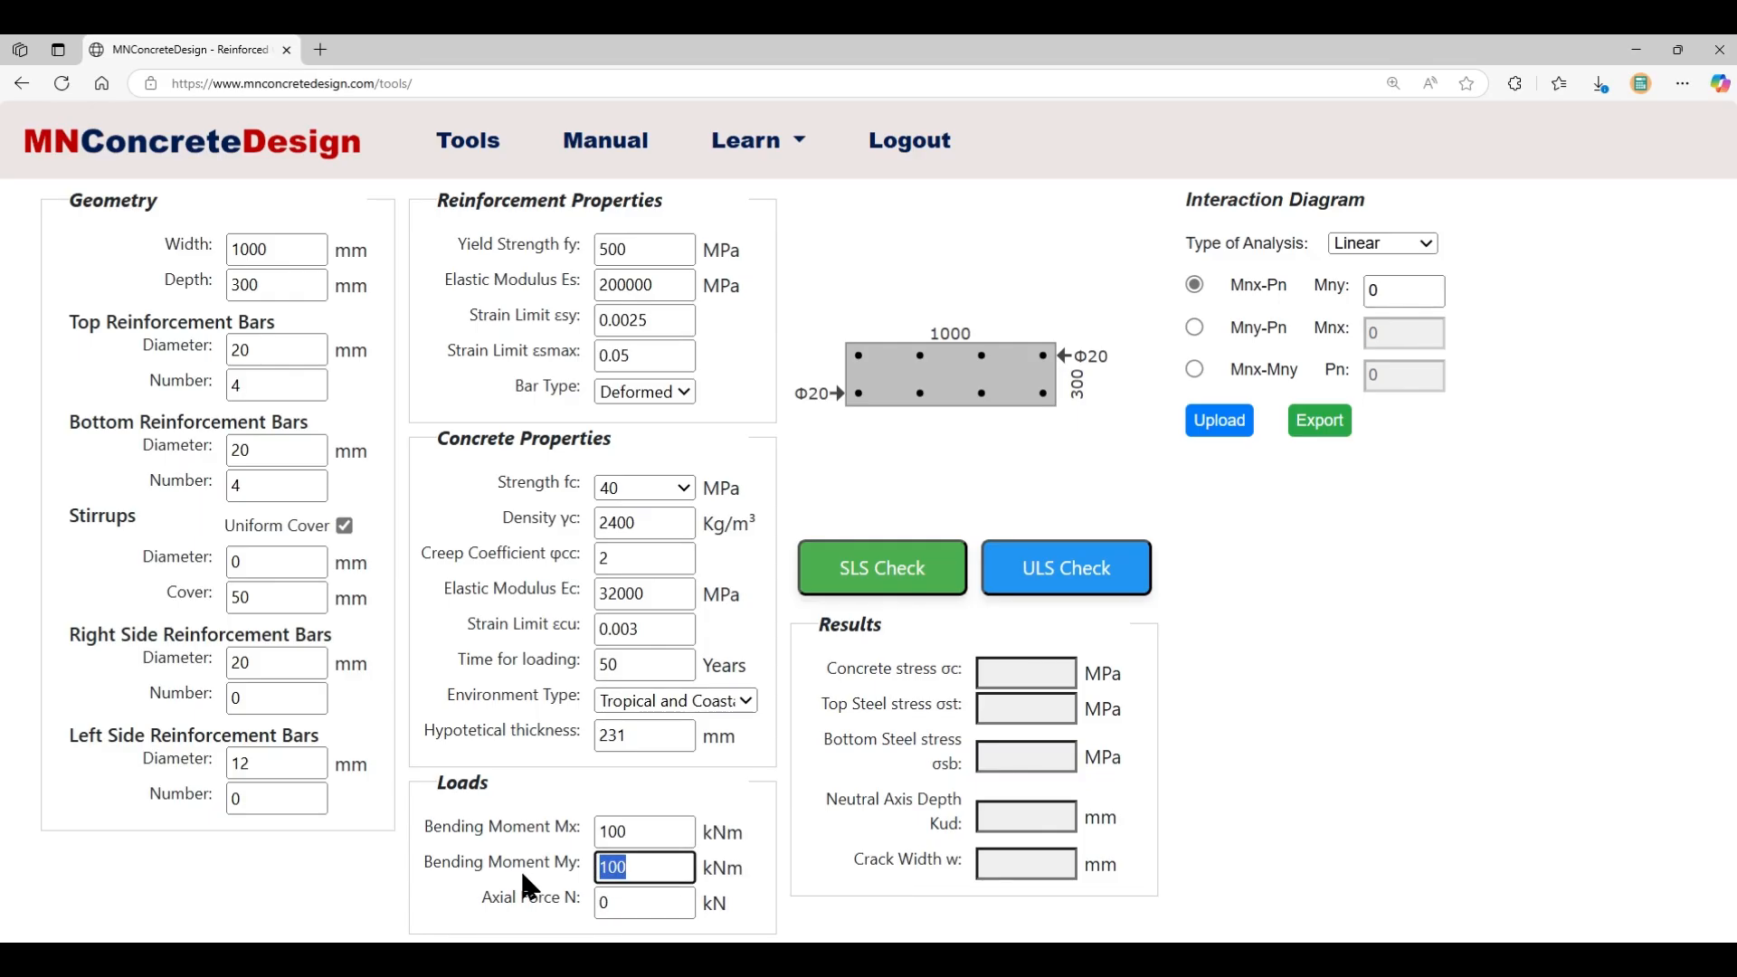
pyautogui.write('0')
pyautogui.doubleClick(634, 830)
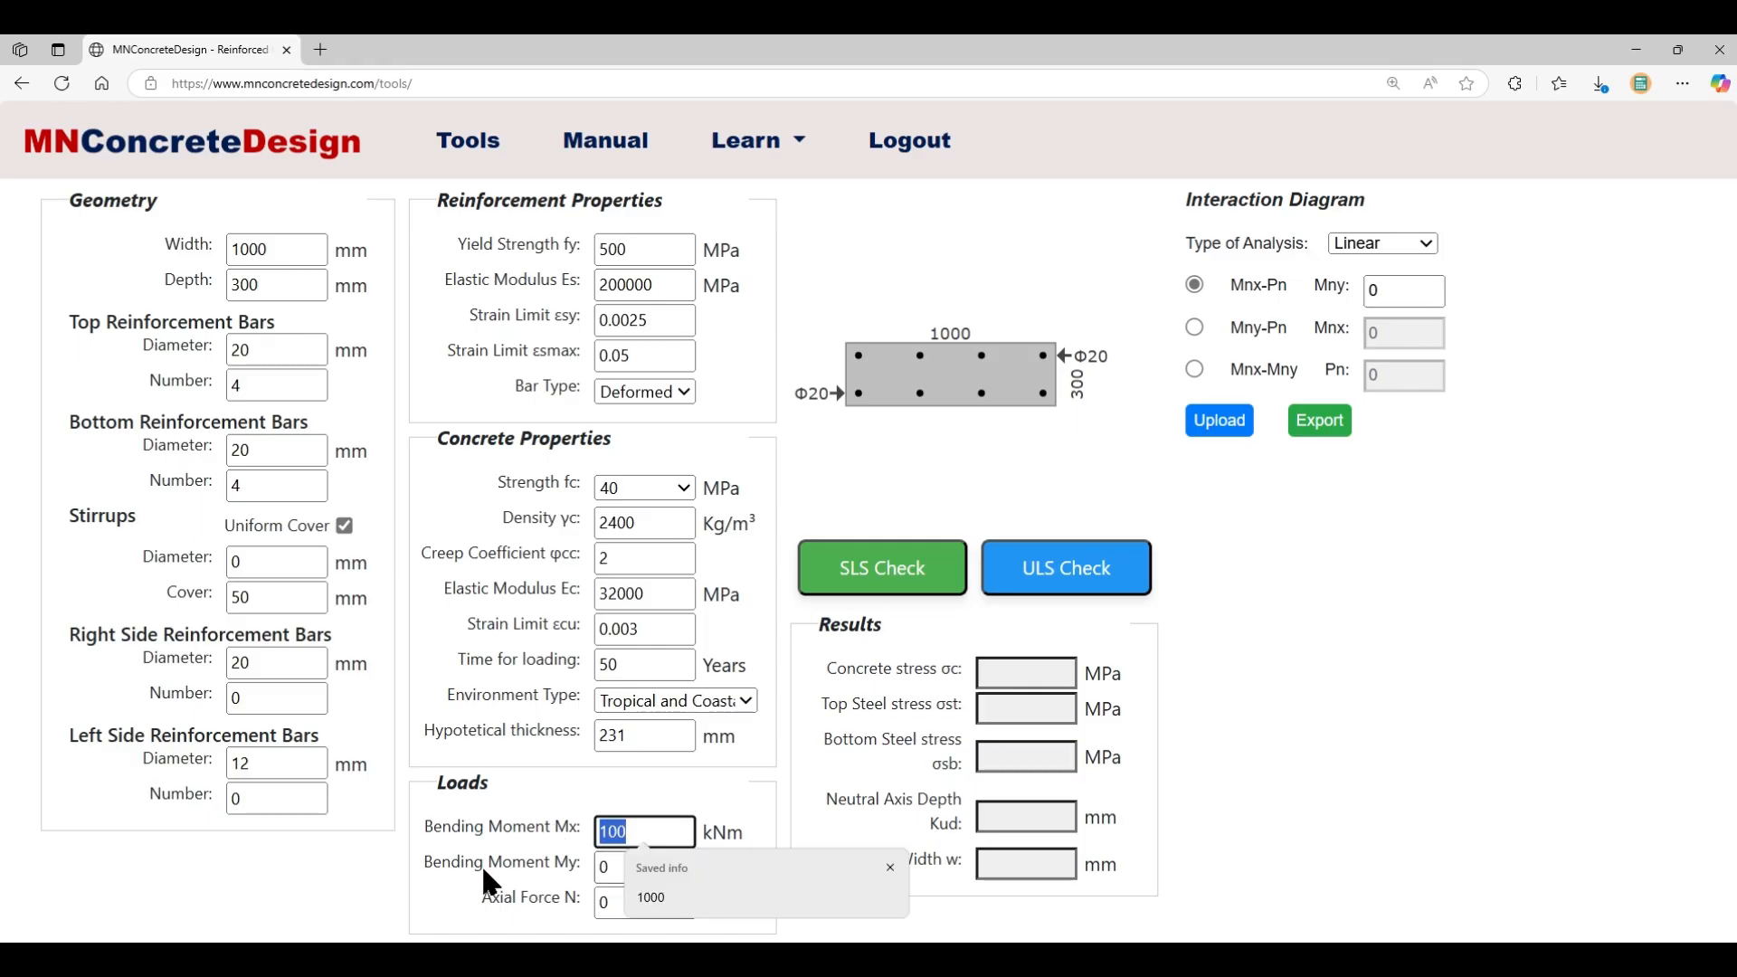
pyautogui.write('50')
pyautogui.click(818, 904)
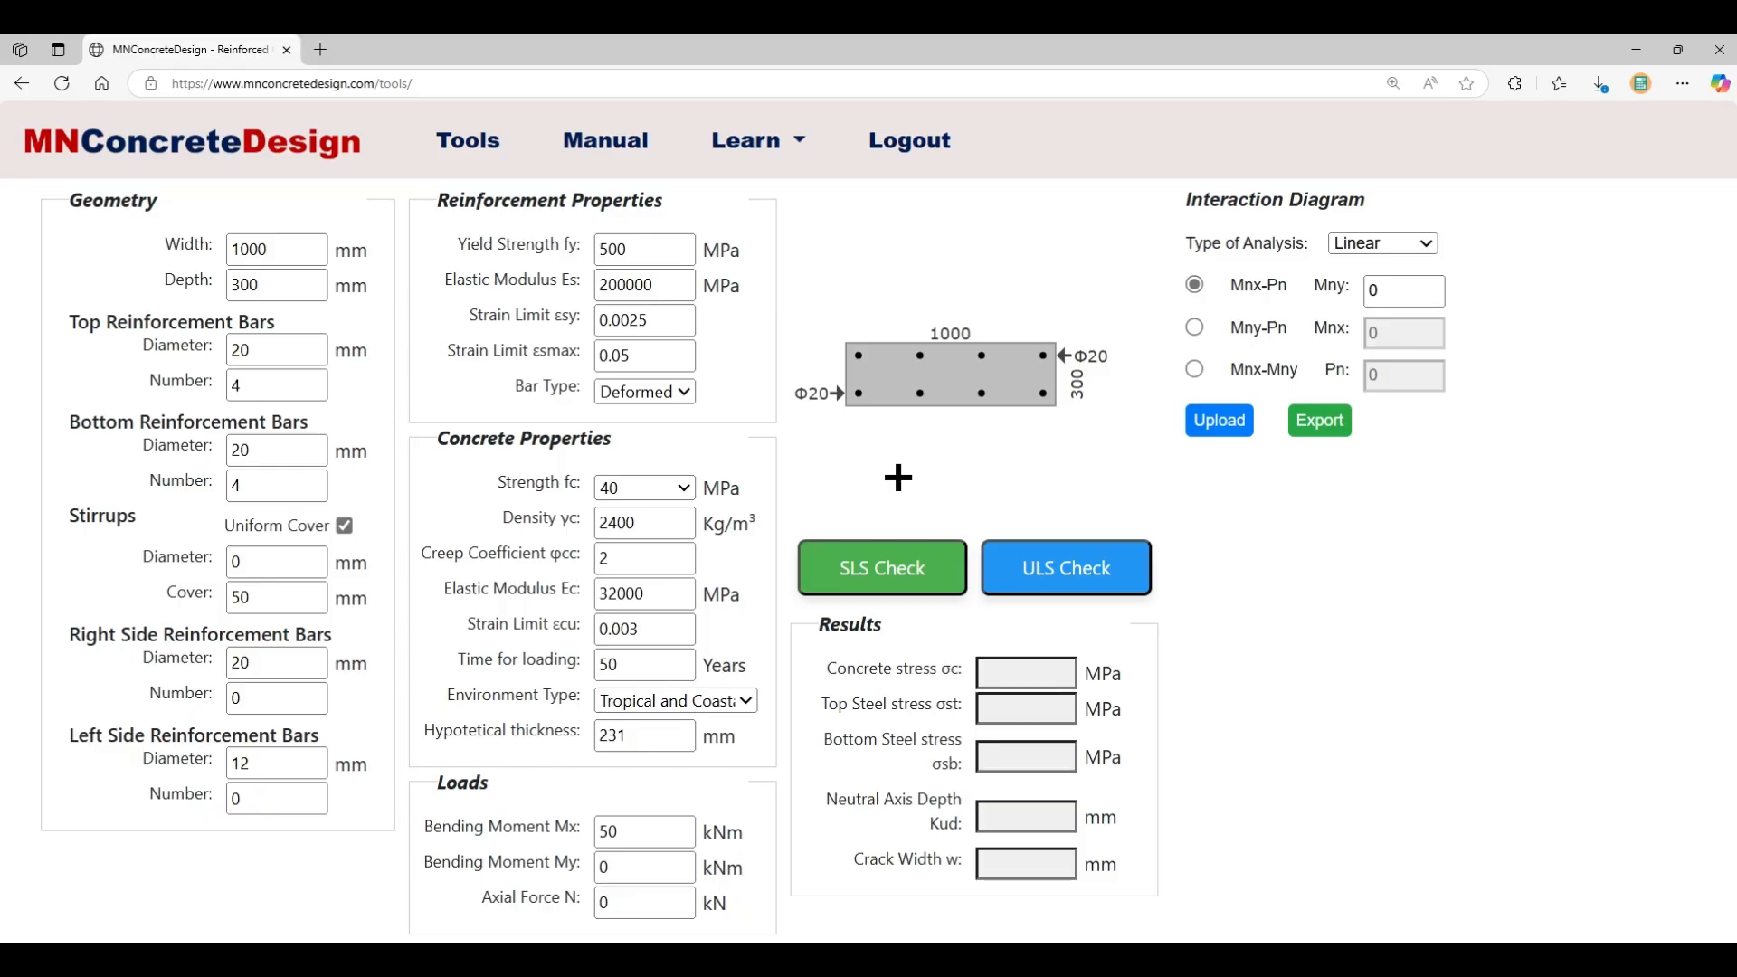
# - Run the SLS check: 5.2 MPa concrete stress, 81 mm neutral axis, 0.2 mm cracks
pyautogui.click(884, 593)
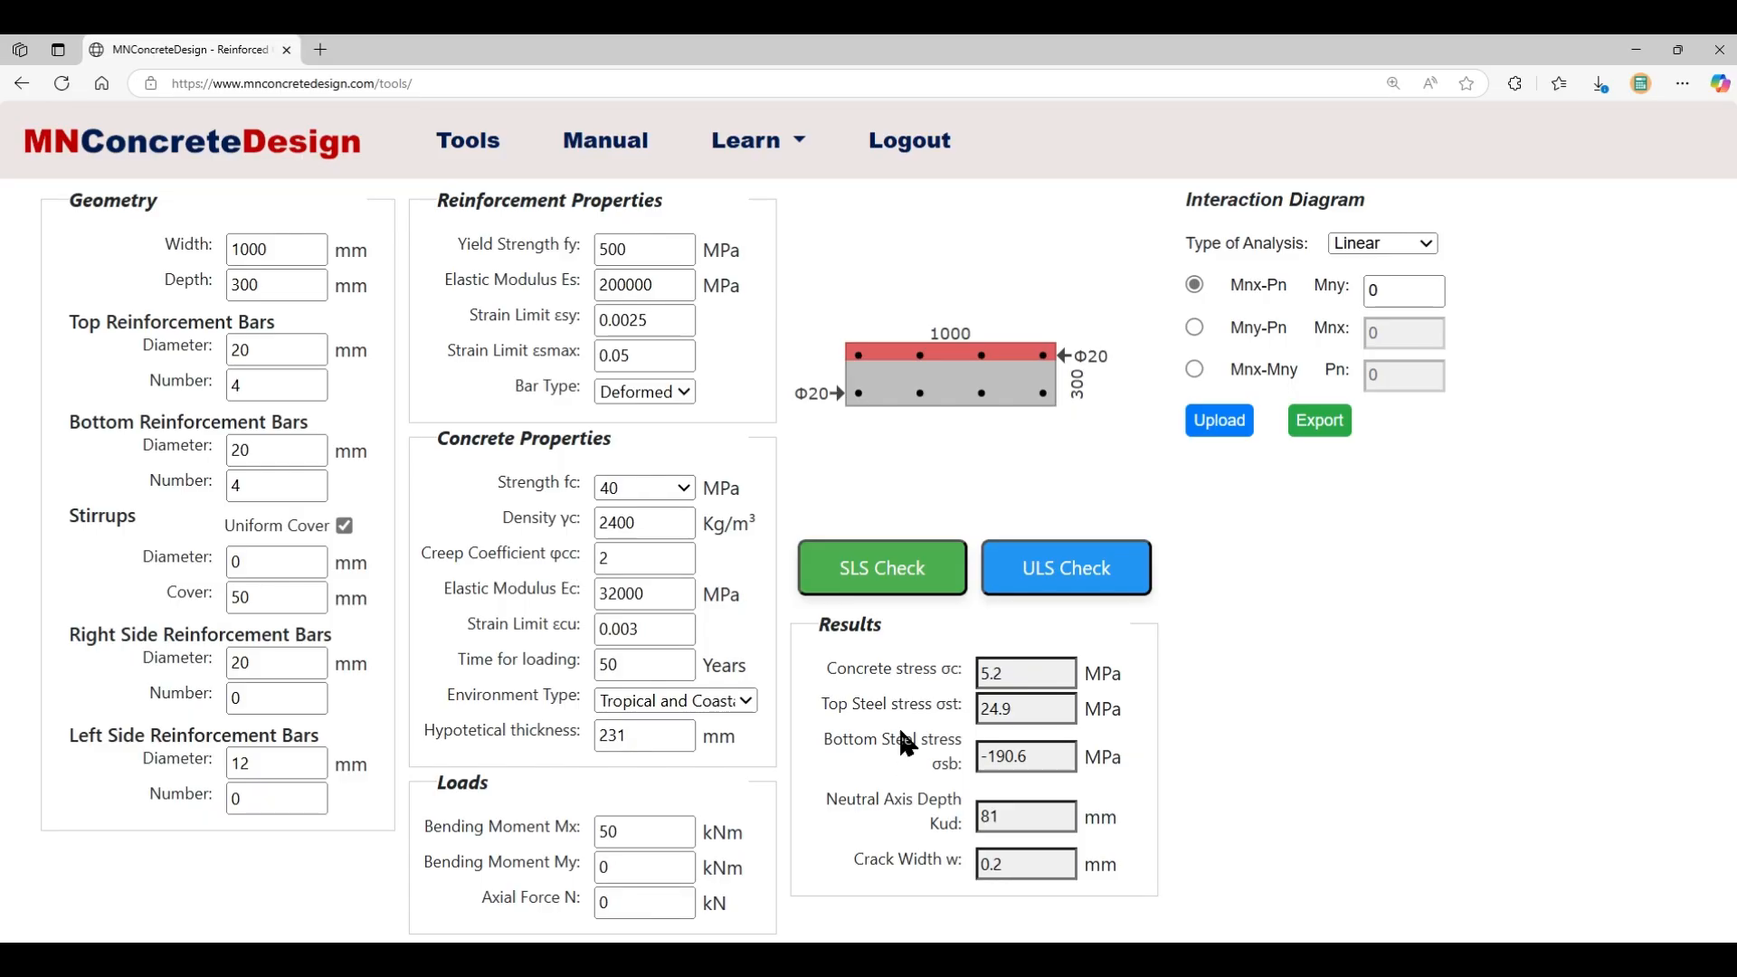
# - Run the ULS check to plot the Mnx-Pn diagram, peaking near 7300 kN axial
pyautogui.click(1065, 584)
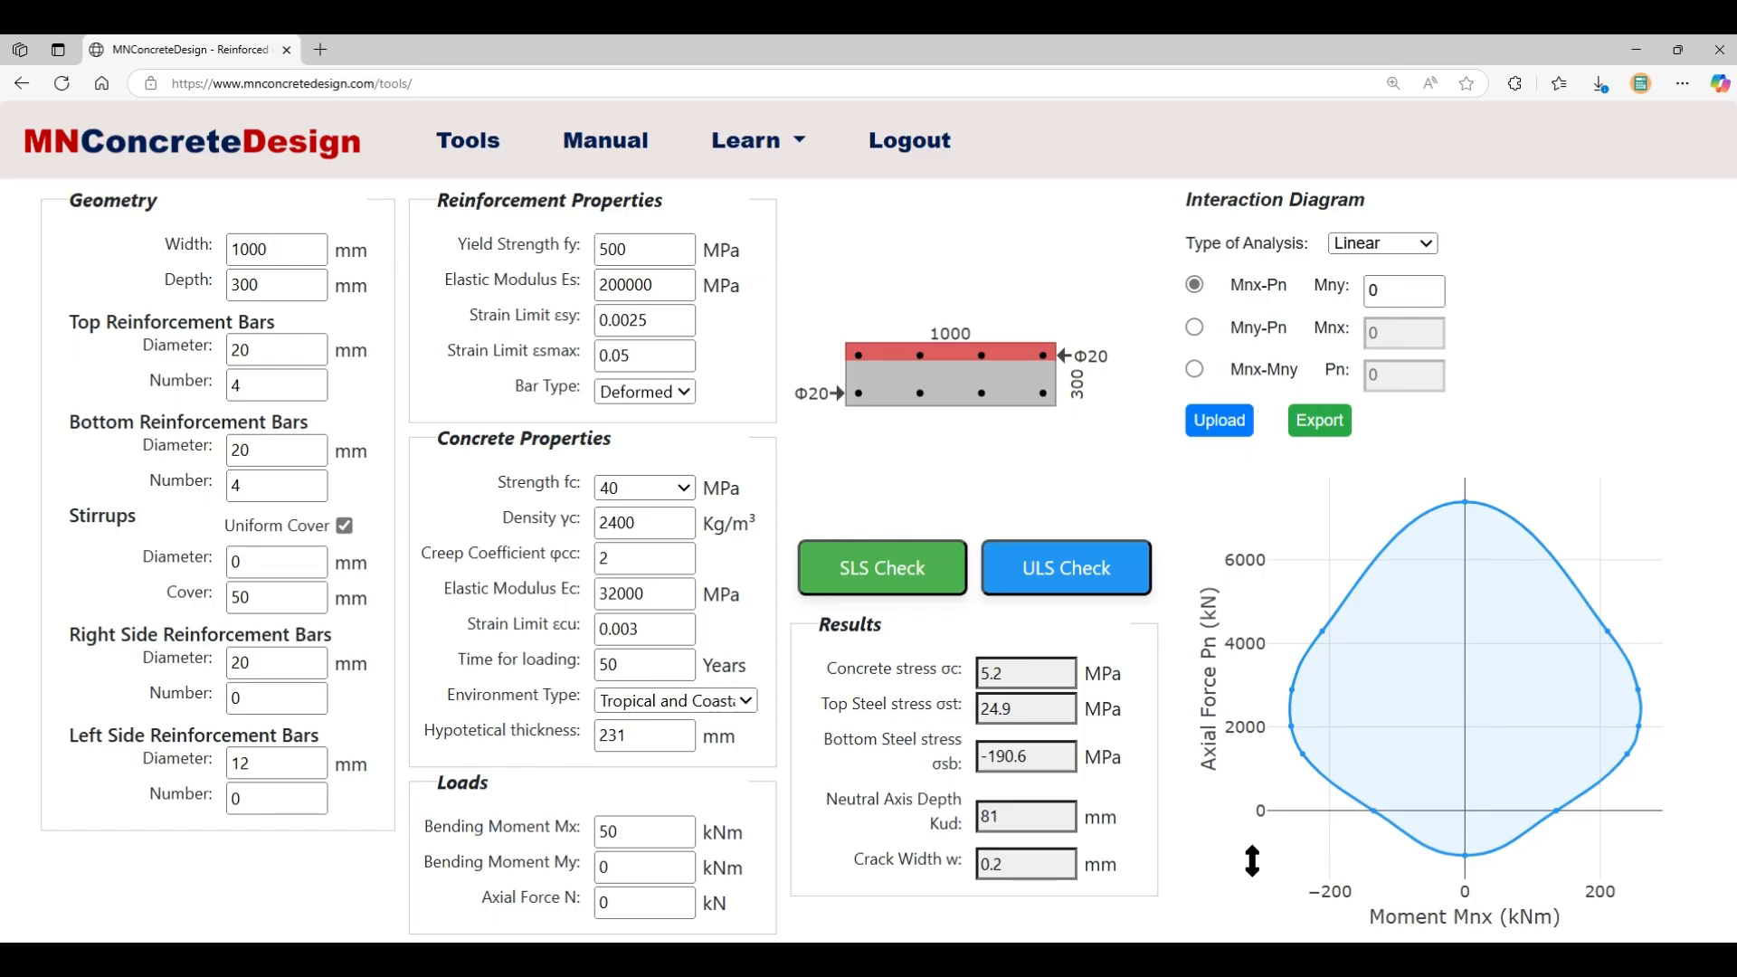
pyautogui.moveTo(1563, 817)
# - Resize the section to 500×500 mm with two Φ20 bars on each side
pyautogui.moveTo(294, 250); pyautogui.dragTo(187, 239)
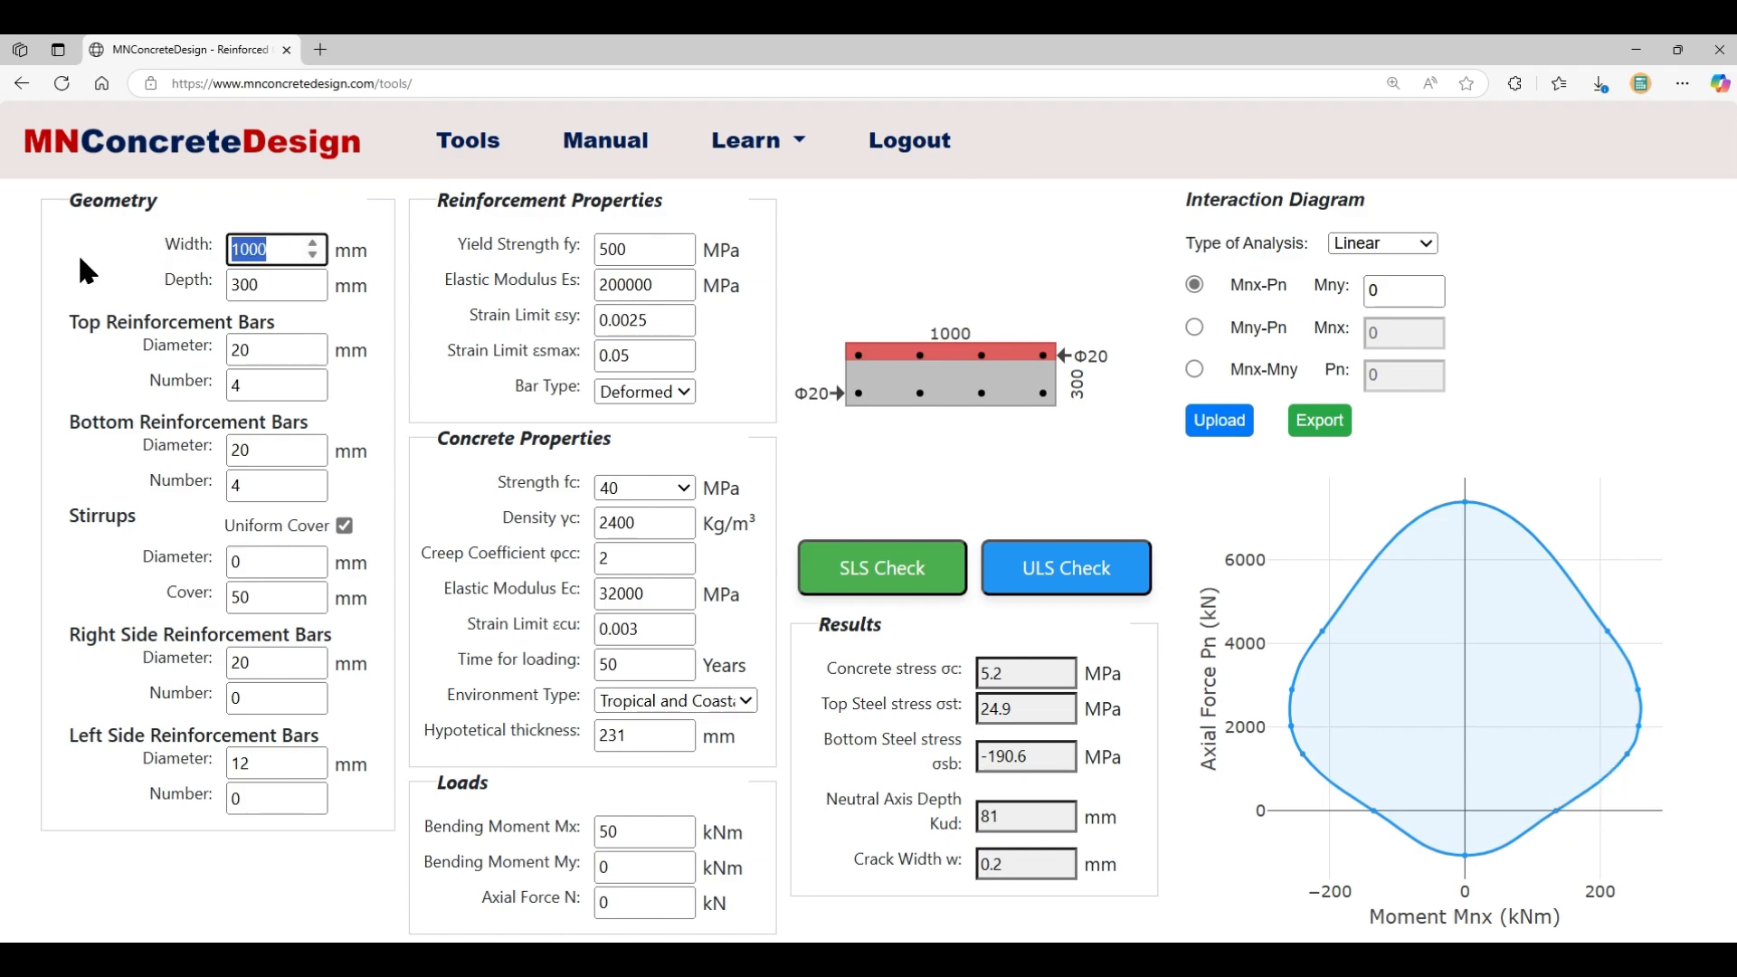
pyautogui.write('500')
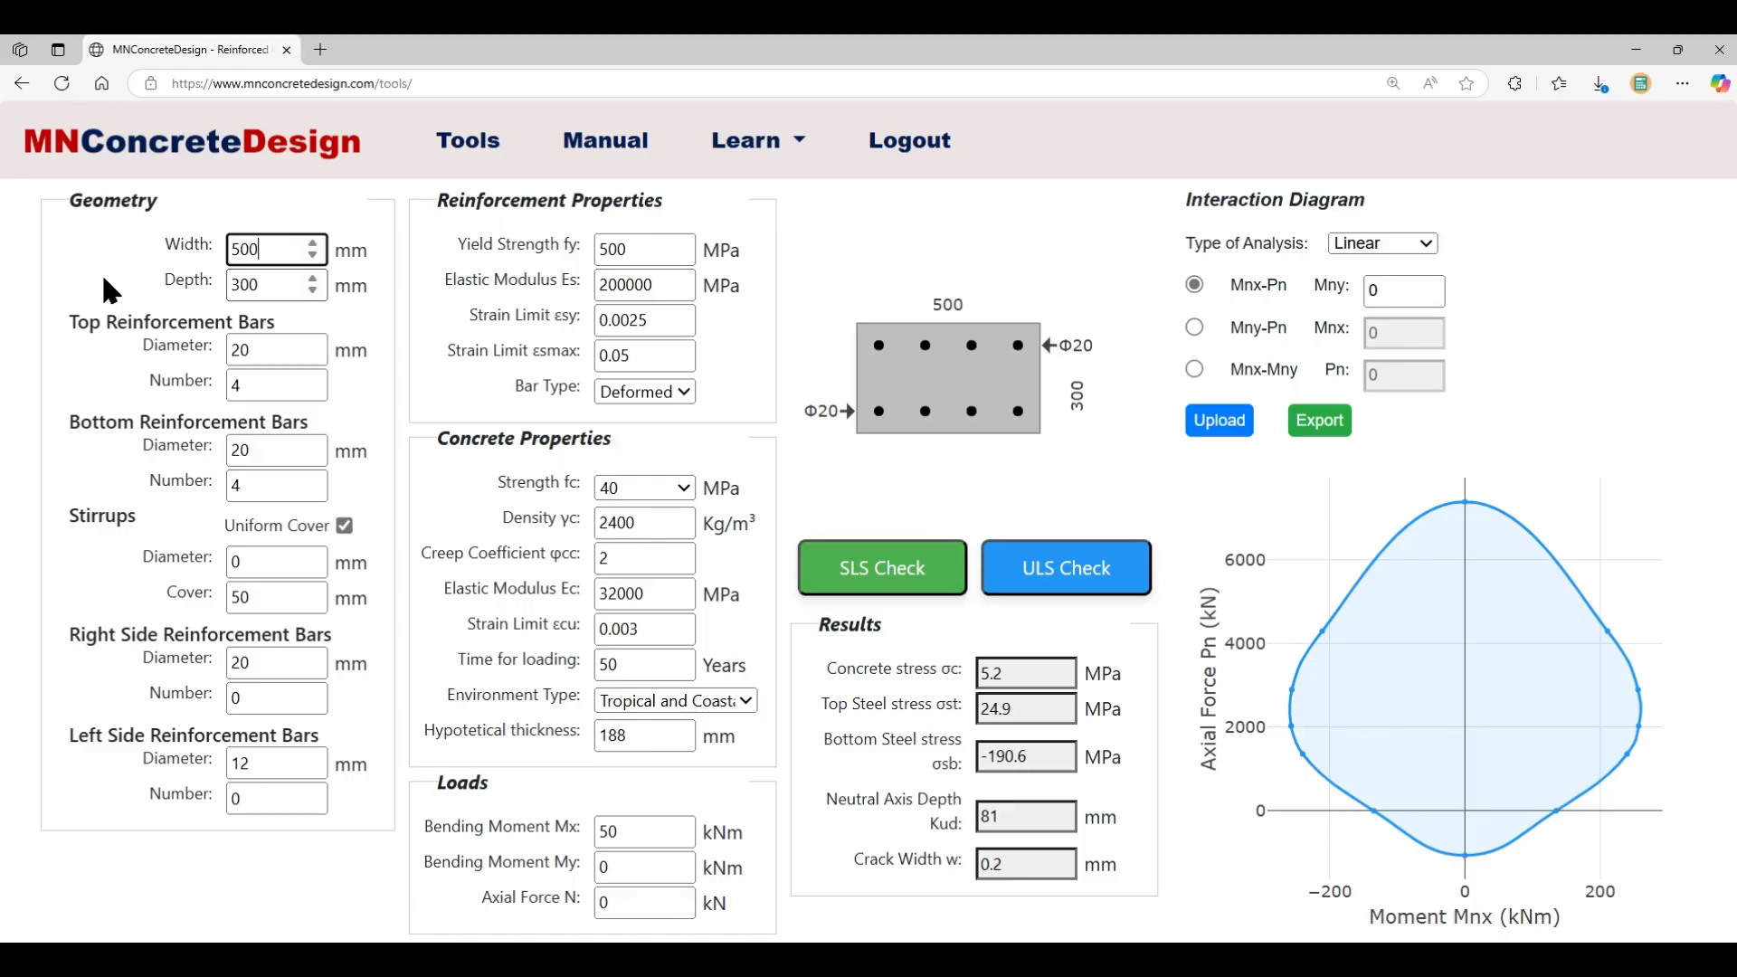
pyautogui.moveTo(270, 287); pyautogui.dragTo(154, 294)
pyautogui.write('5')
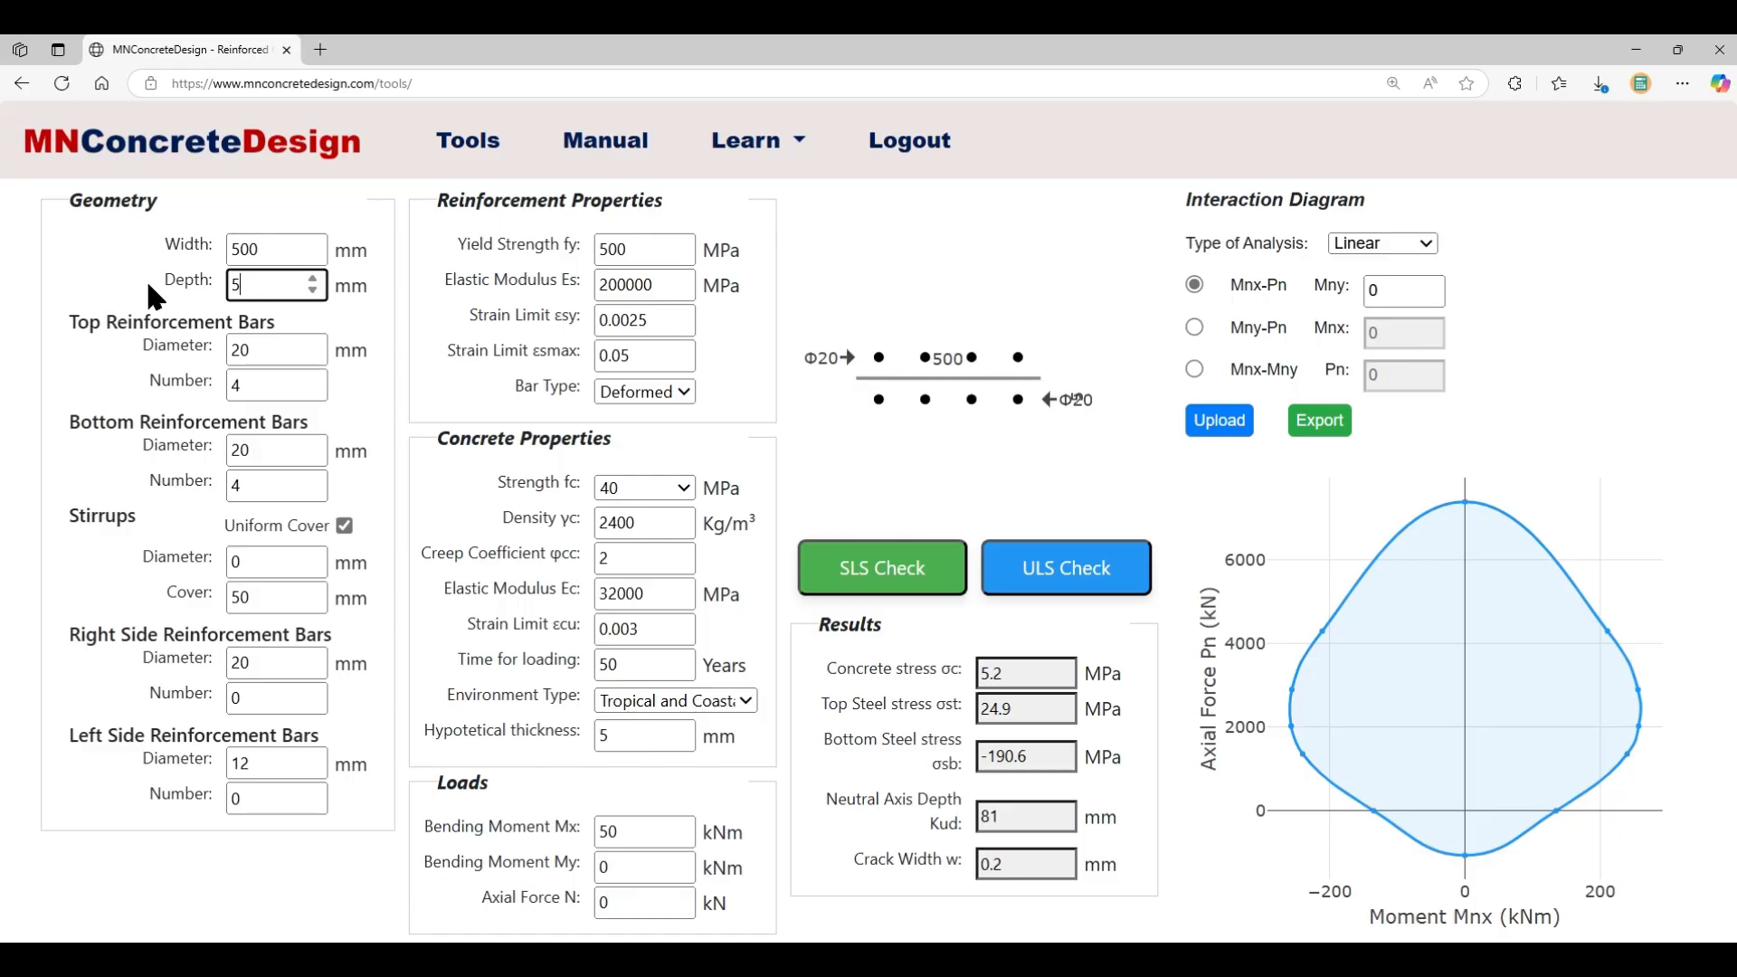
pyautogui.write('00')
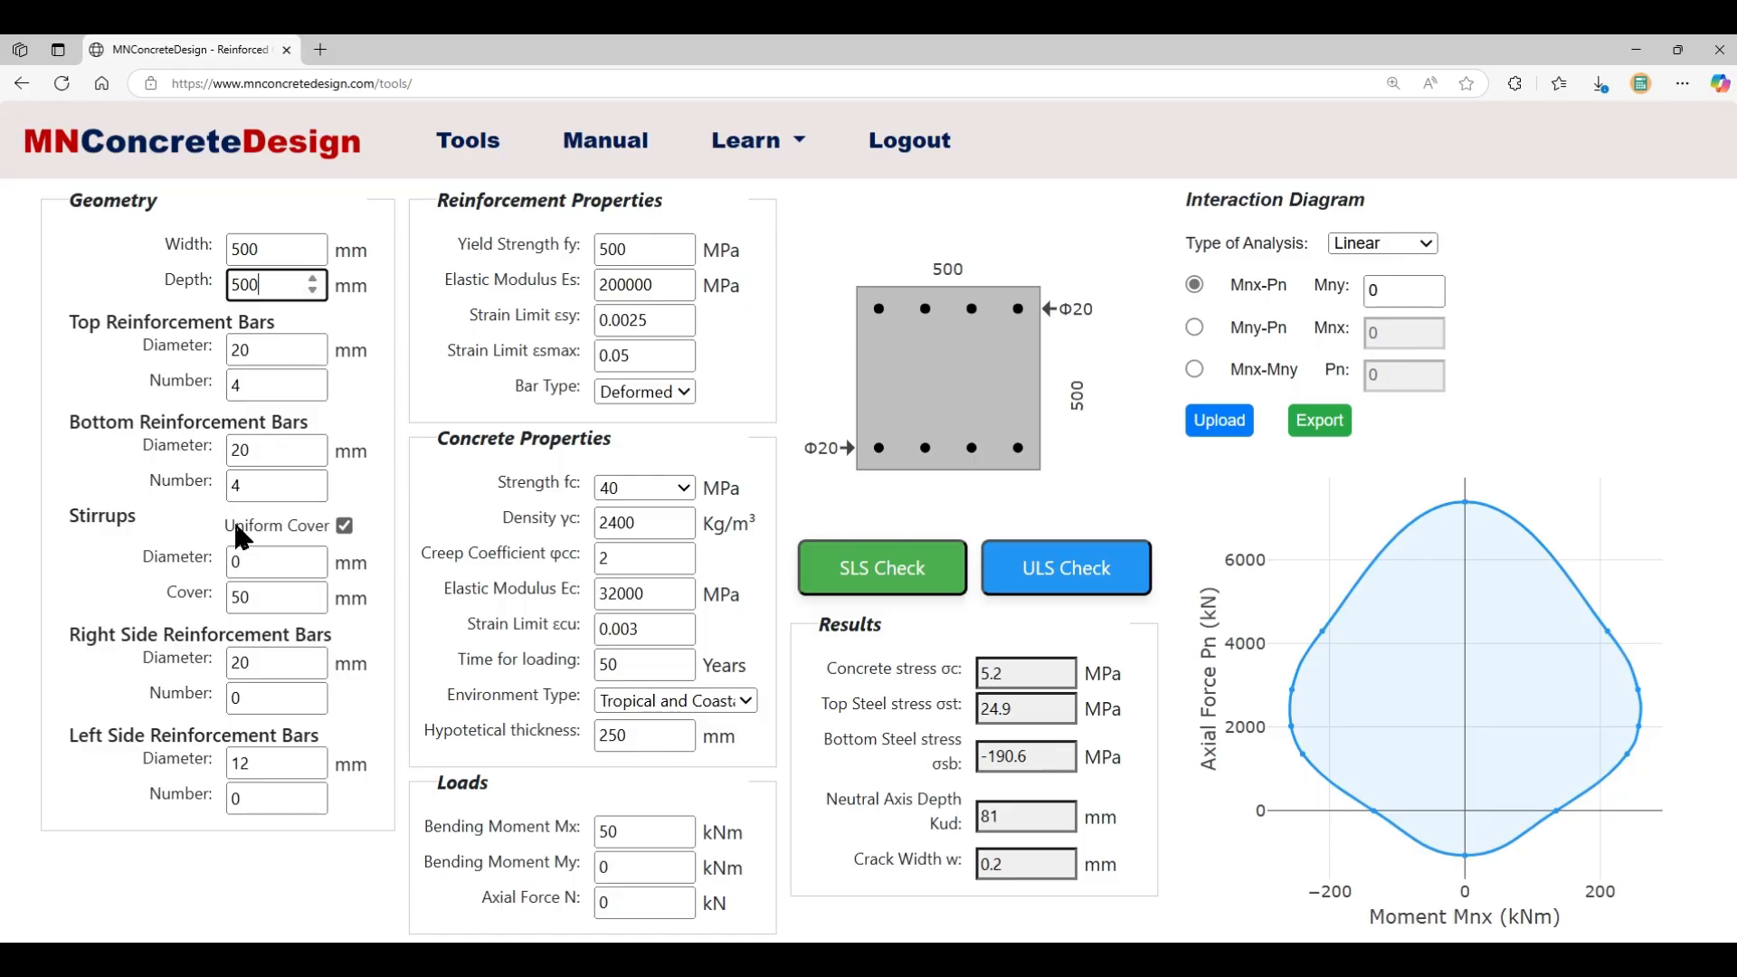
pyautogui.doubleClick(242, 699)
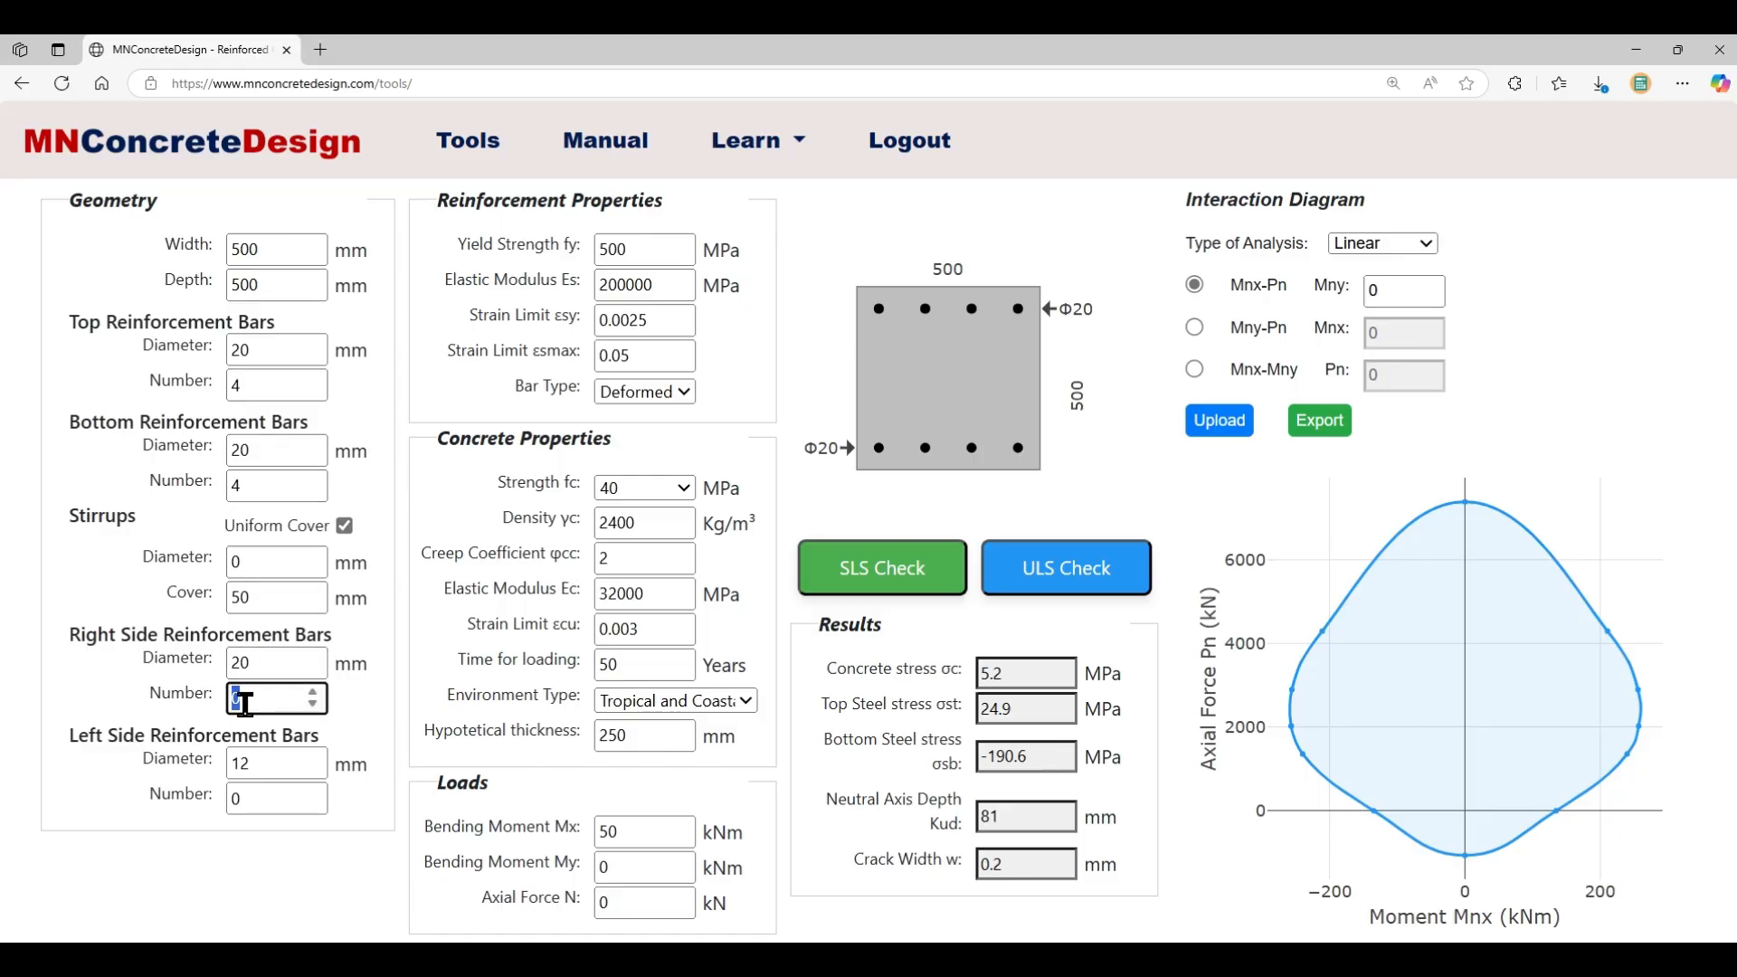
pyautogui.write('2')
pyautogui.moveTo(258, 799); pyautogui.dragTo(168, 723)
pyautogui.write('2')
pyautogui.click(257, 763)
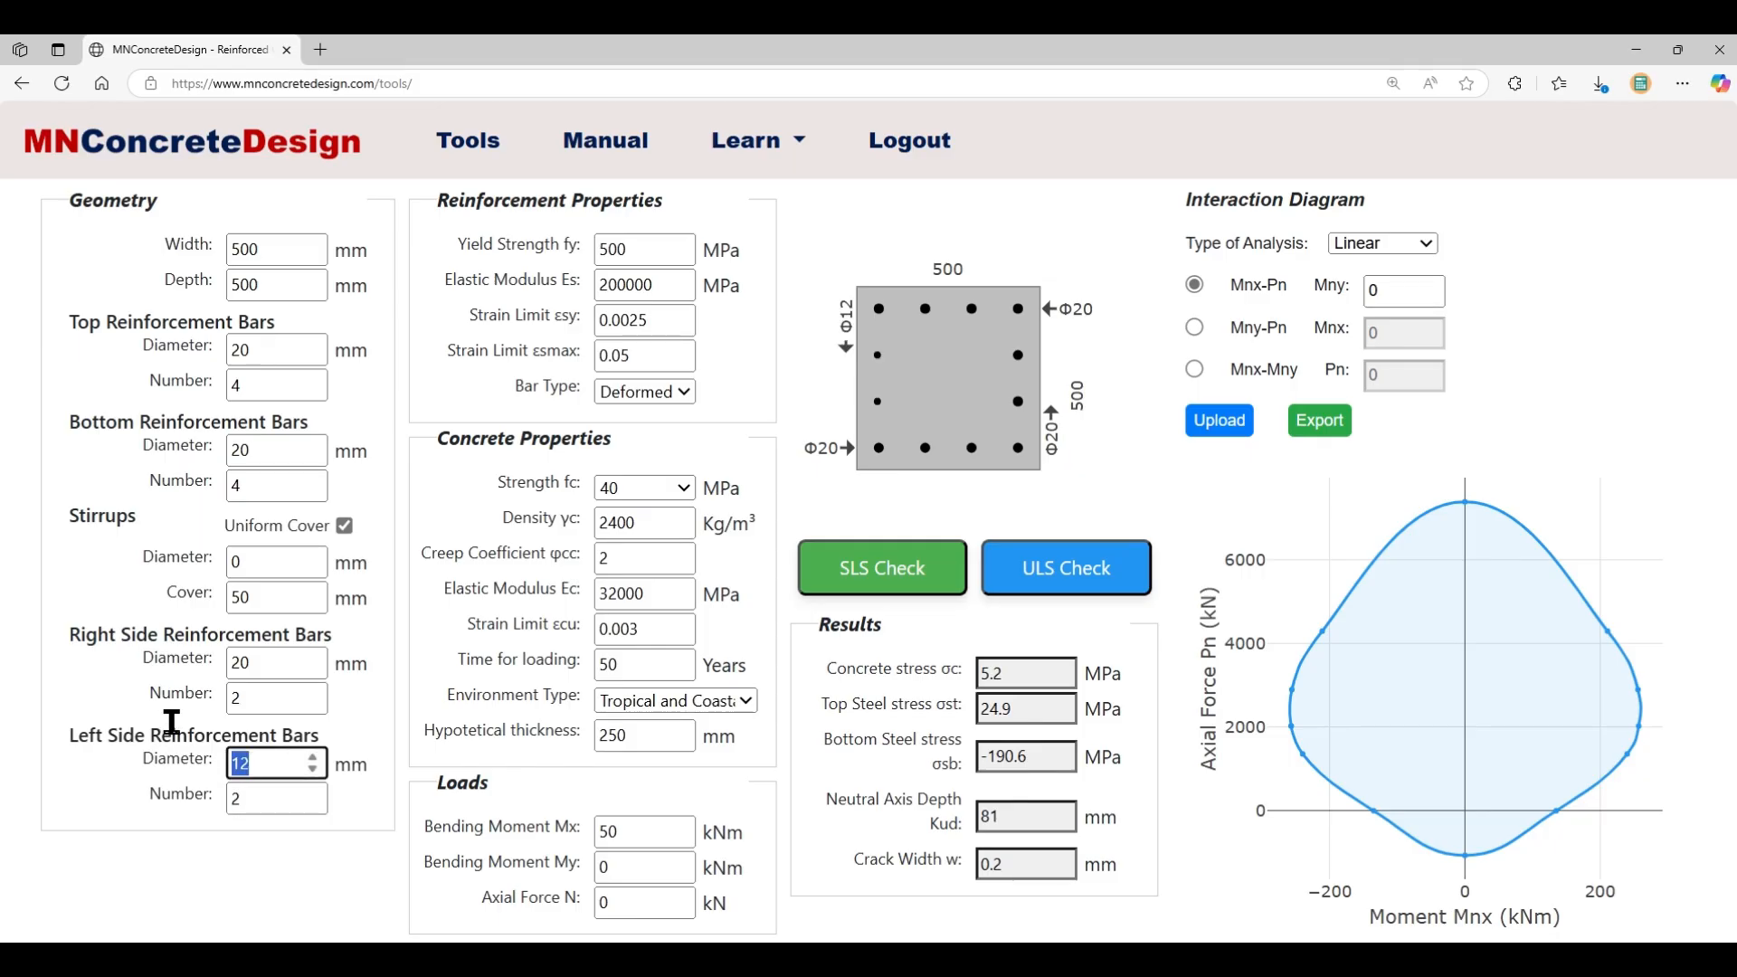
pyautogui.write('20')
pyautogui.click(358, 869)
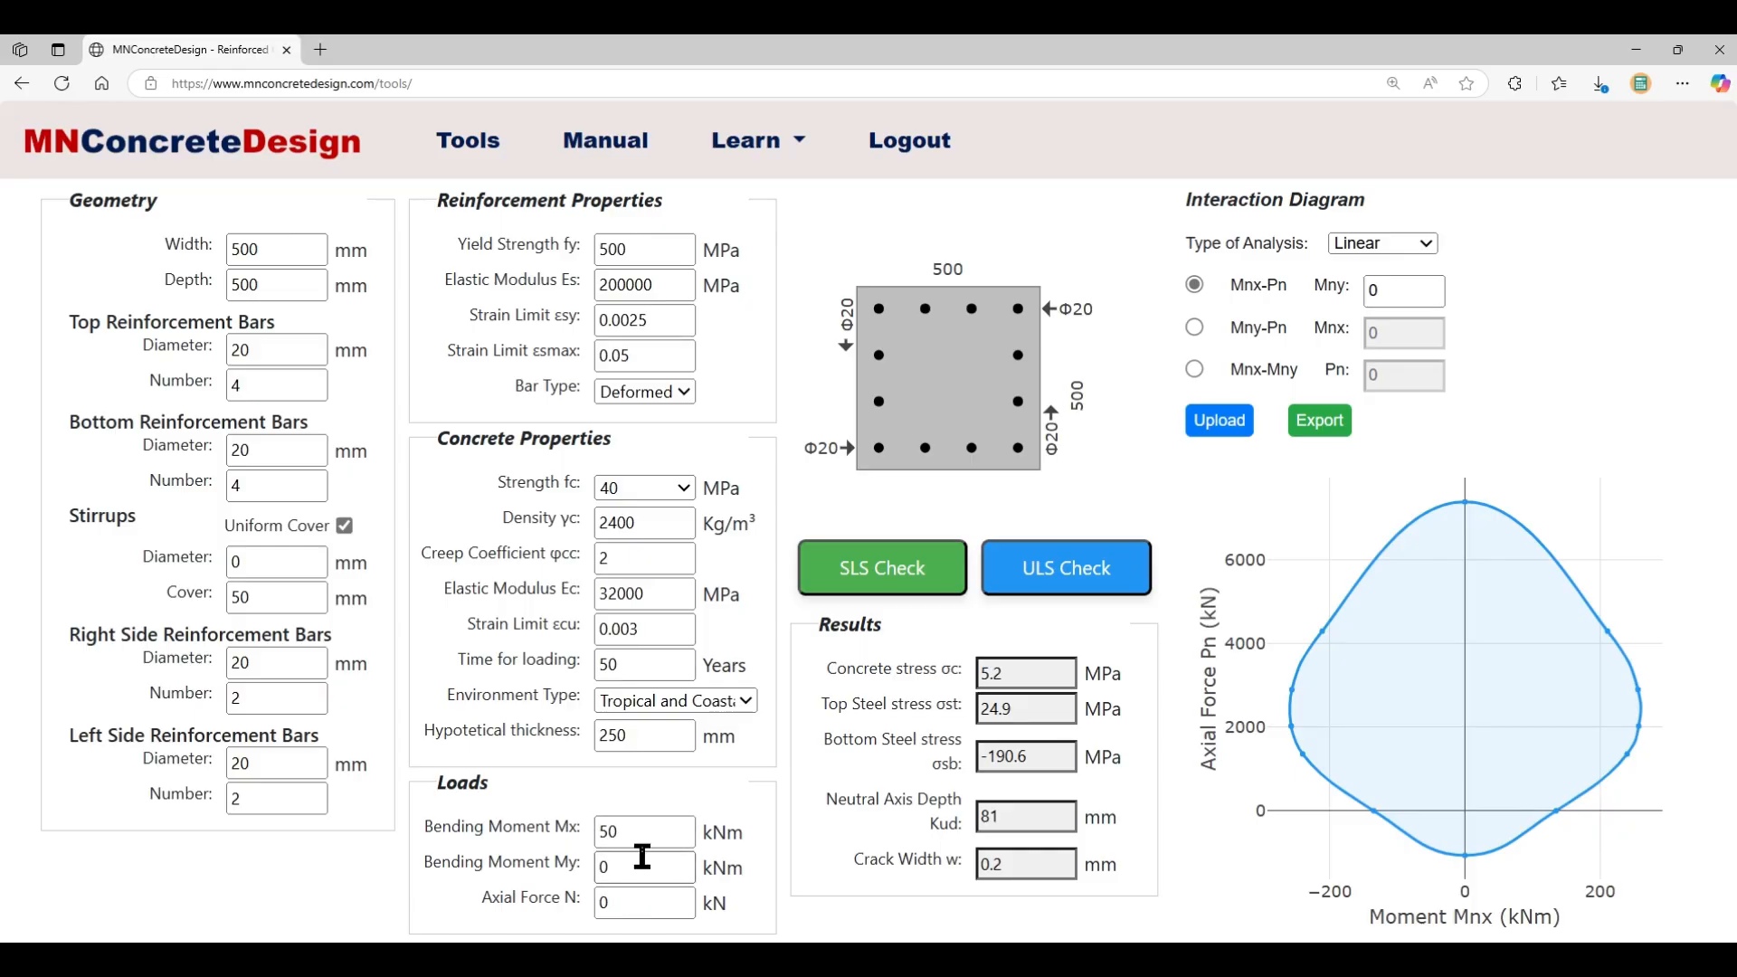
# - Enter loads of N 1000 kN, Mx 100 kNm and My 50 kNm
pyautogui.doubleClick(622, 902)
pyautogui.write('1000')
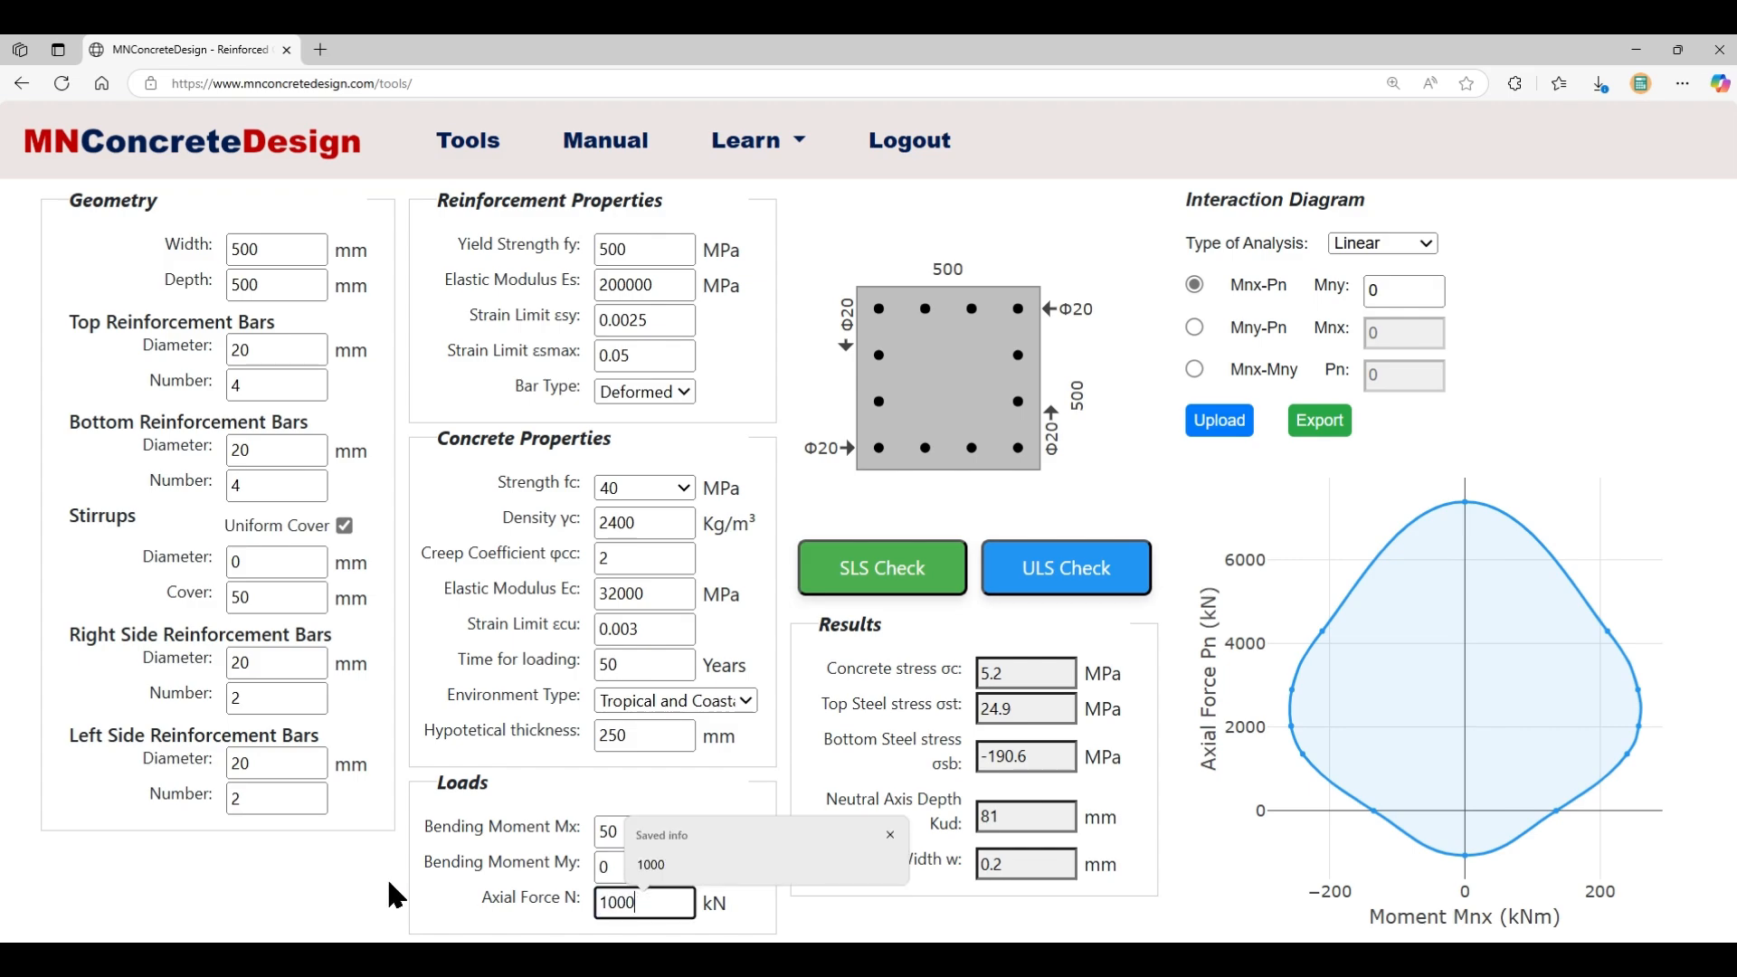
pyautogui.doubleClick(621, 831)
pyautogui.write('1000')
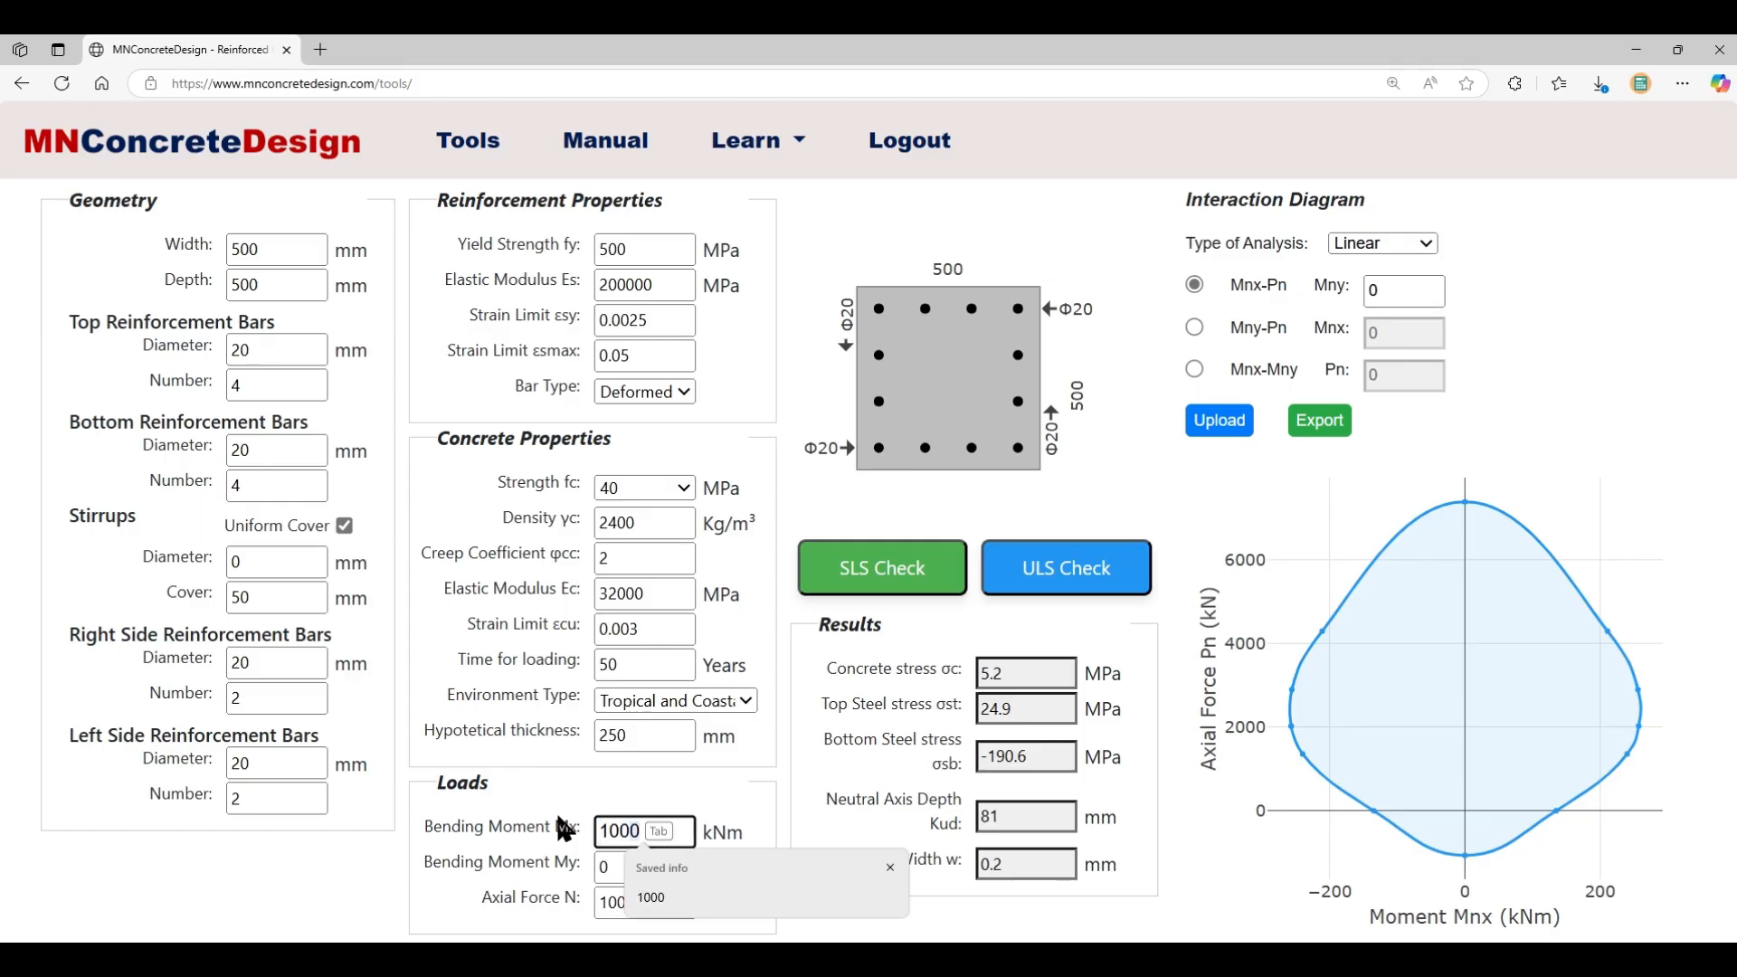
pyautogui.press('BackSpace')
pyautogui.press('Tab')
pyautogui.write('50')
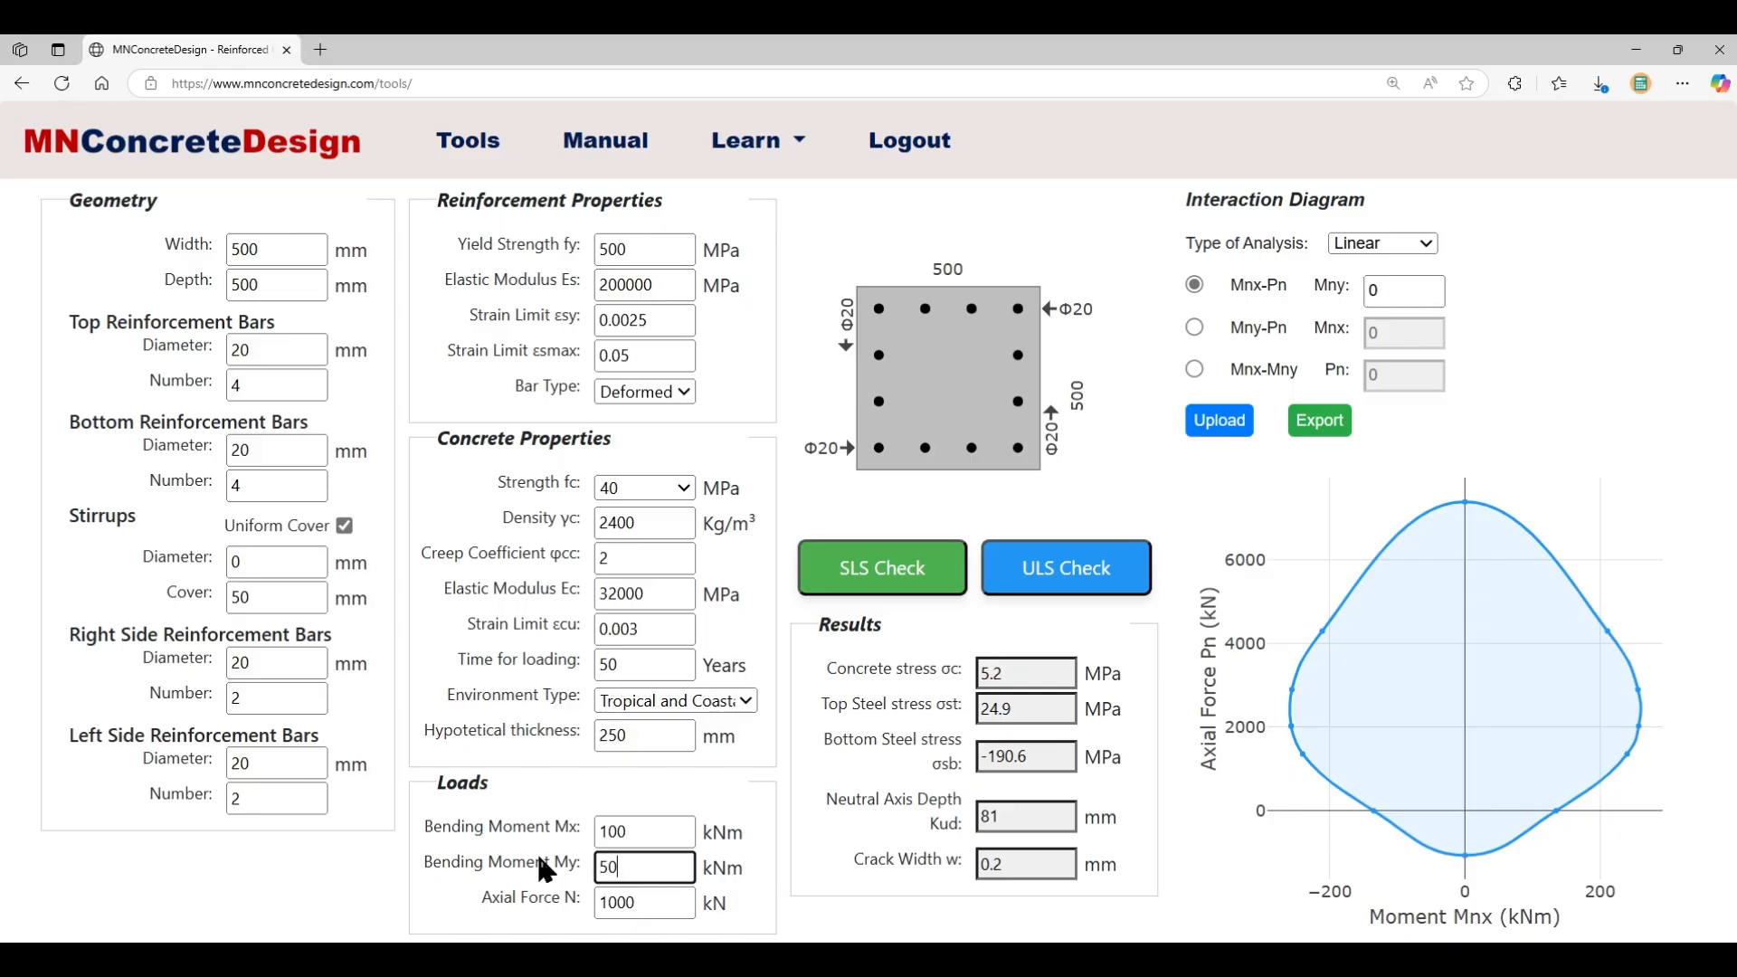
pyautogui.click(813, 916)
# - Rerun SLS and ULS checks, redrawing the Mnx-Pn diagram peaking near 6600 kN
pyautogui.click(855, 587)
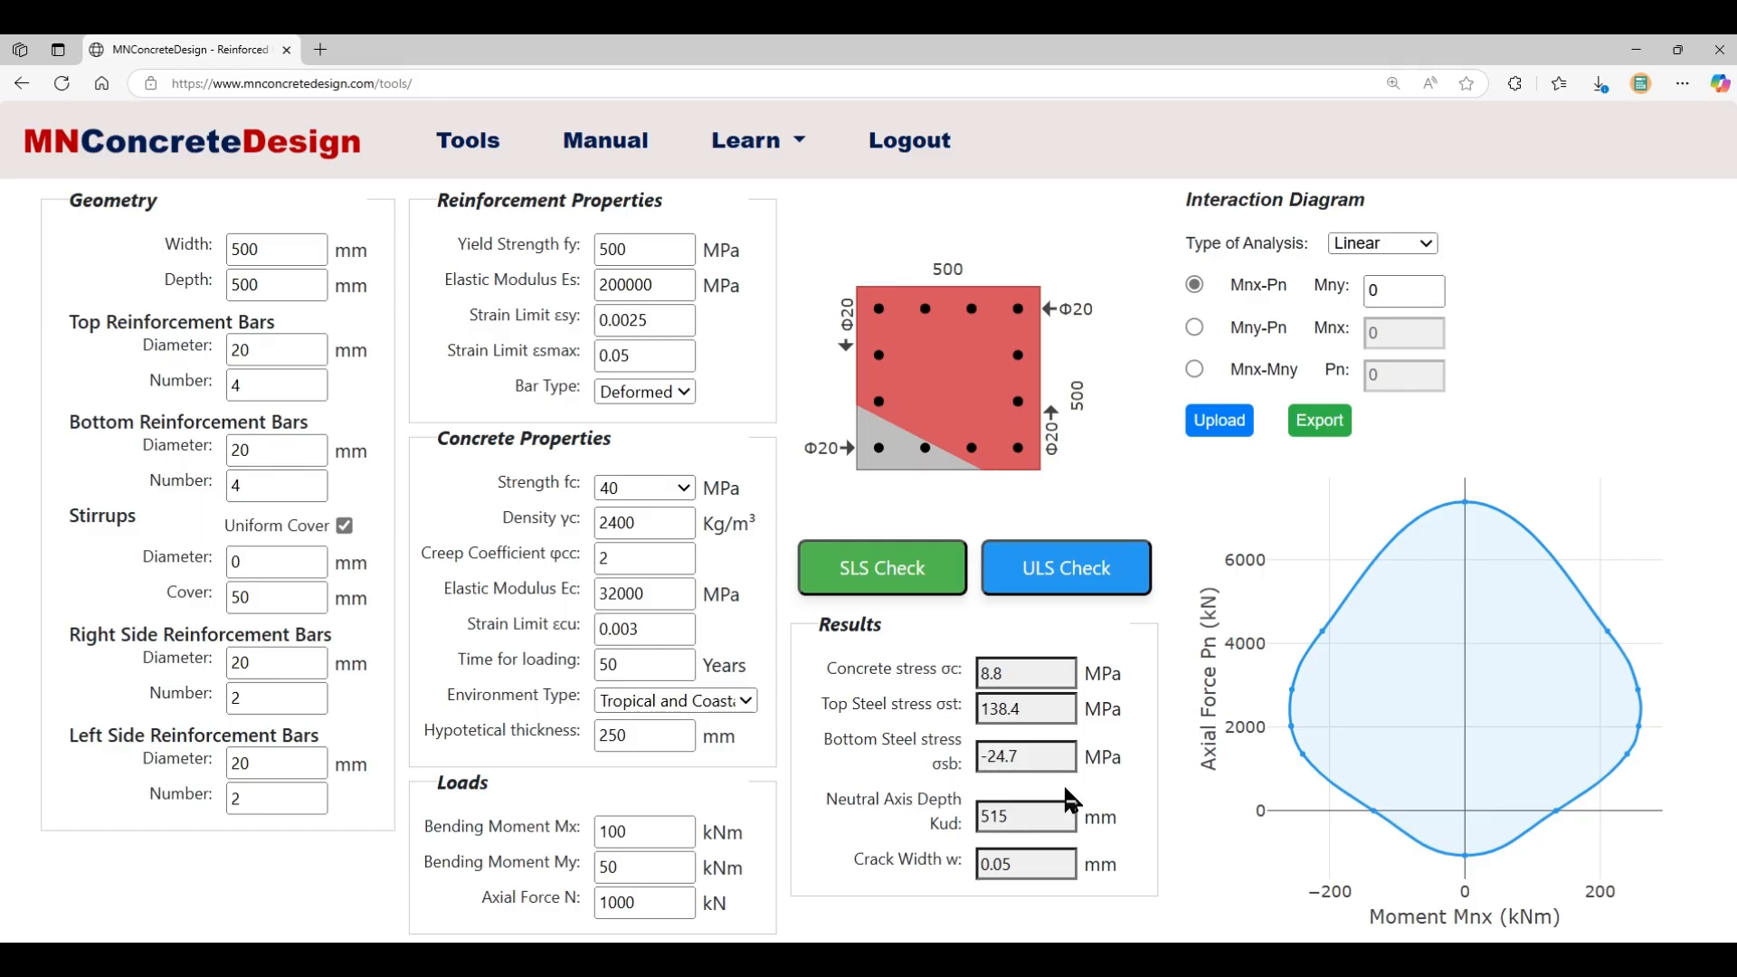
pyautogui.click(1064, 590)
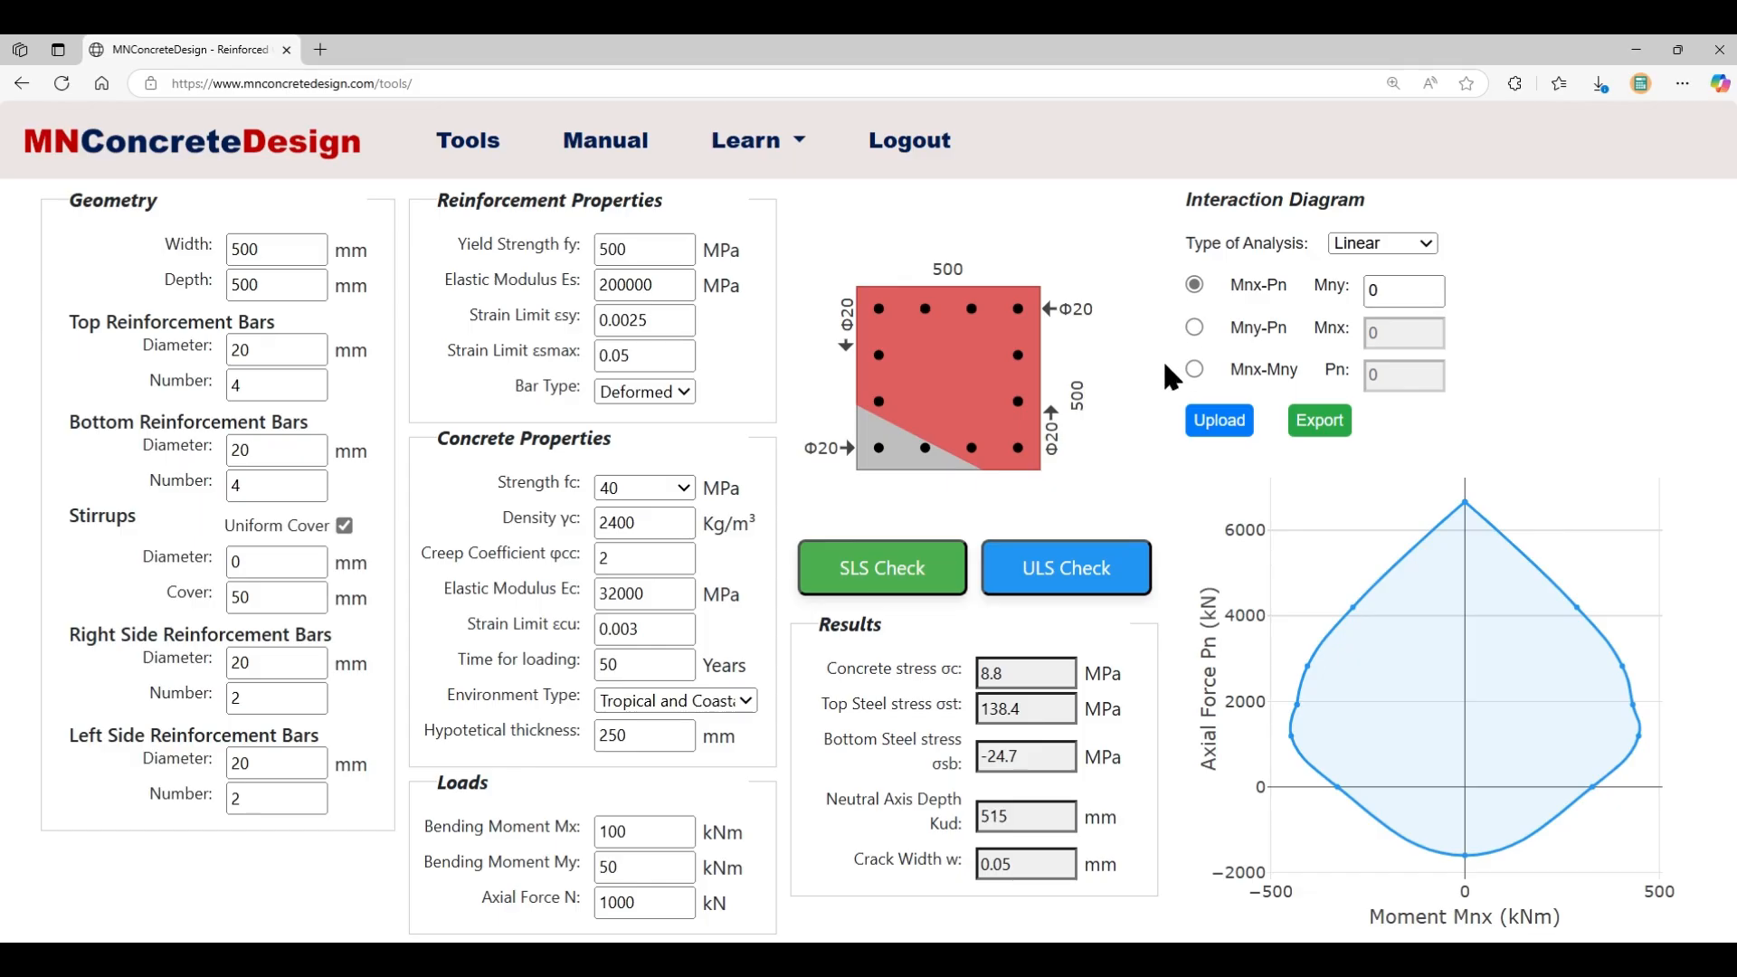
# - Plot the Mnx-Mny interaction contour at Pn 1000 kN
pyautogui.click(1194, 328)
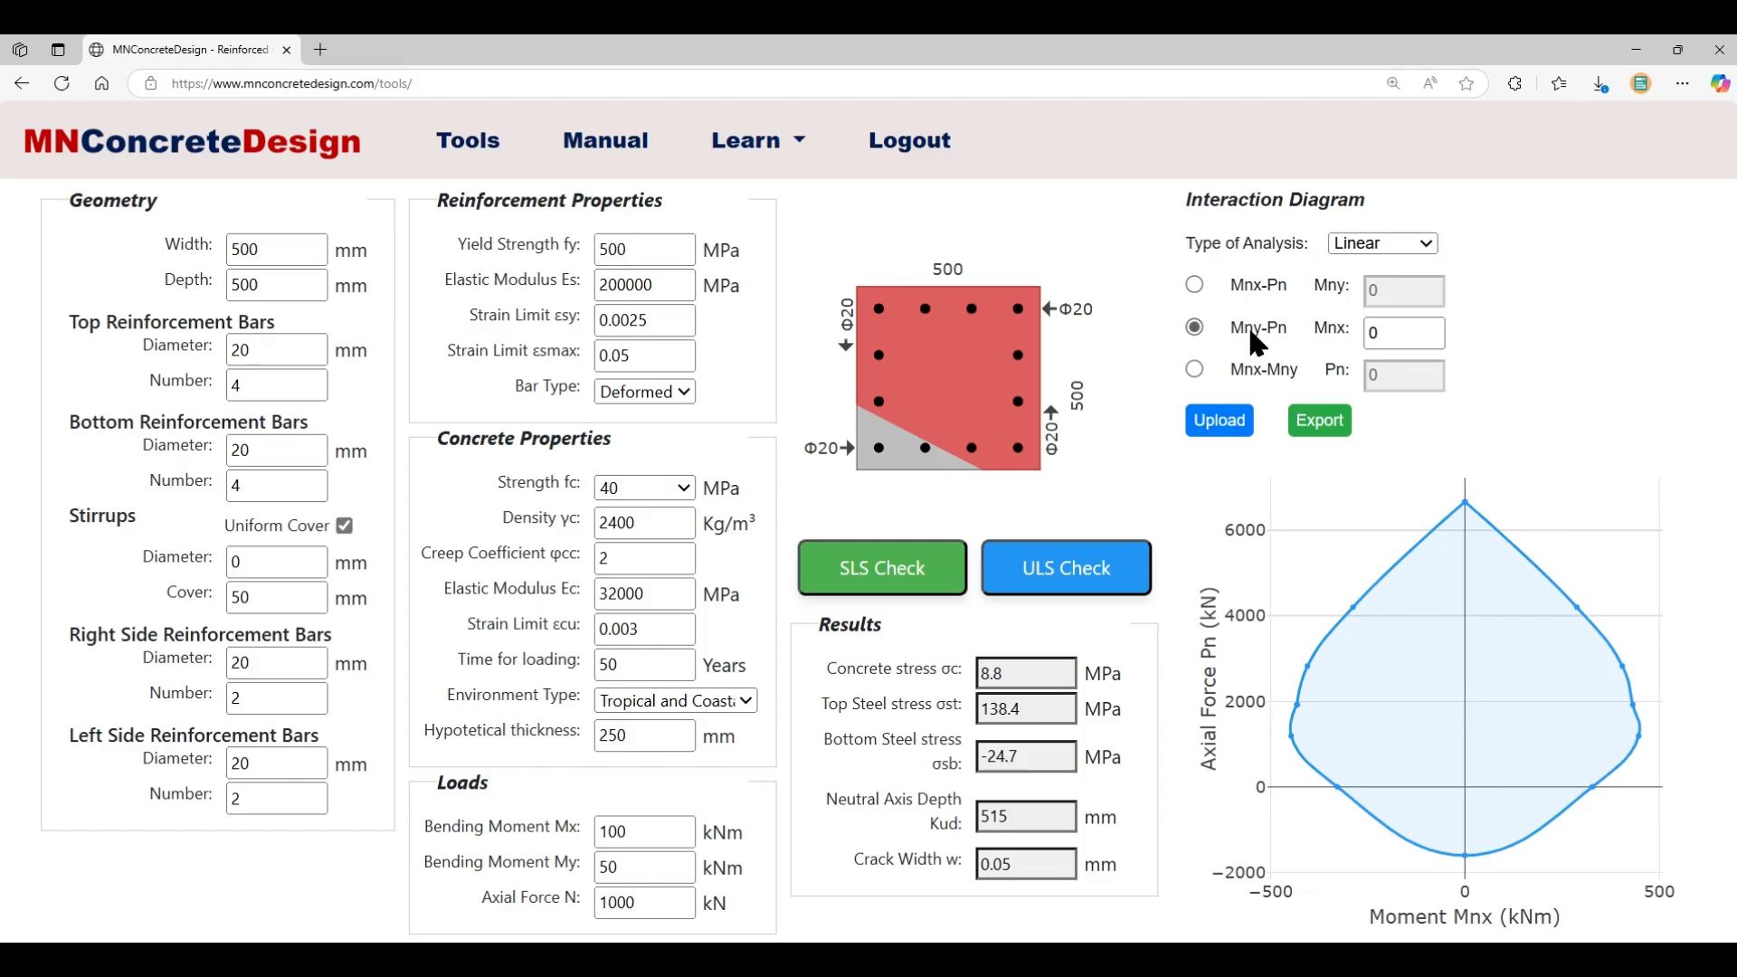
pyautogui.click(1194, 368)
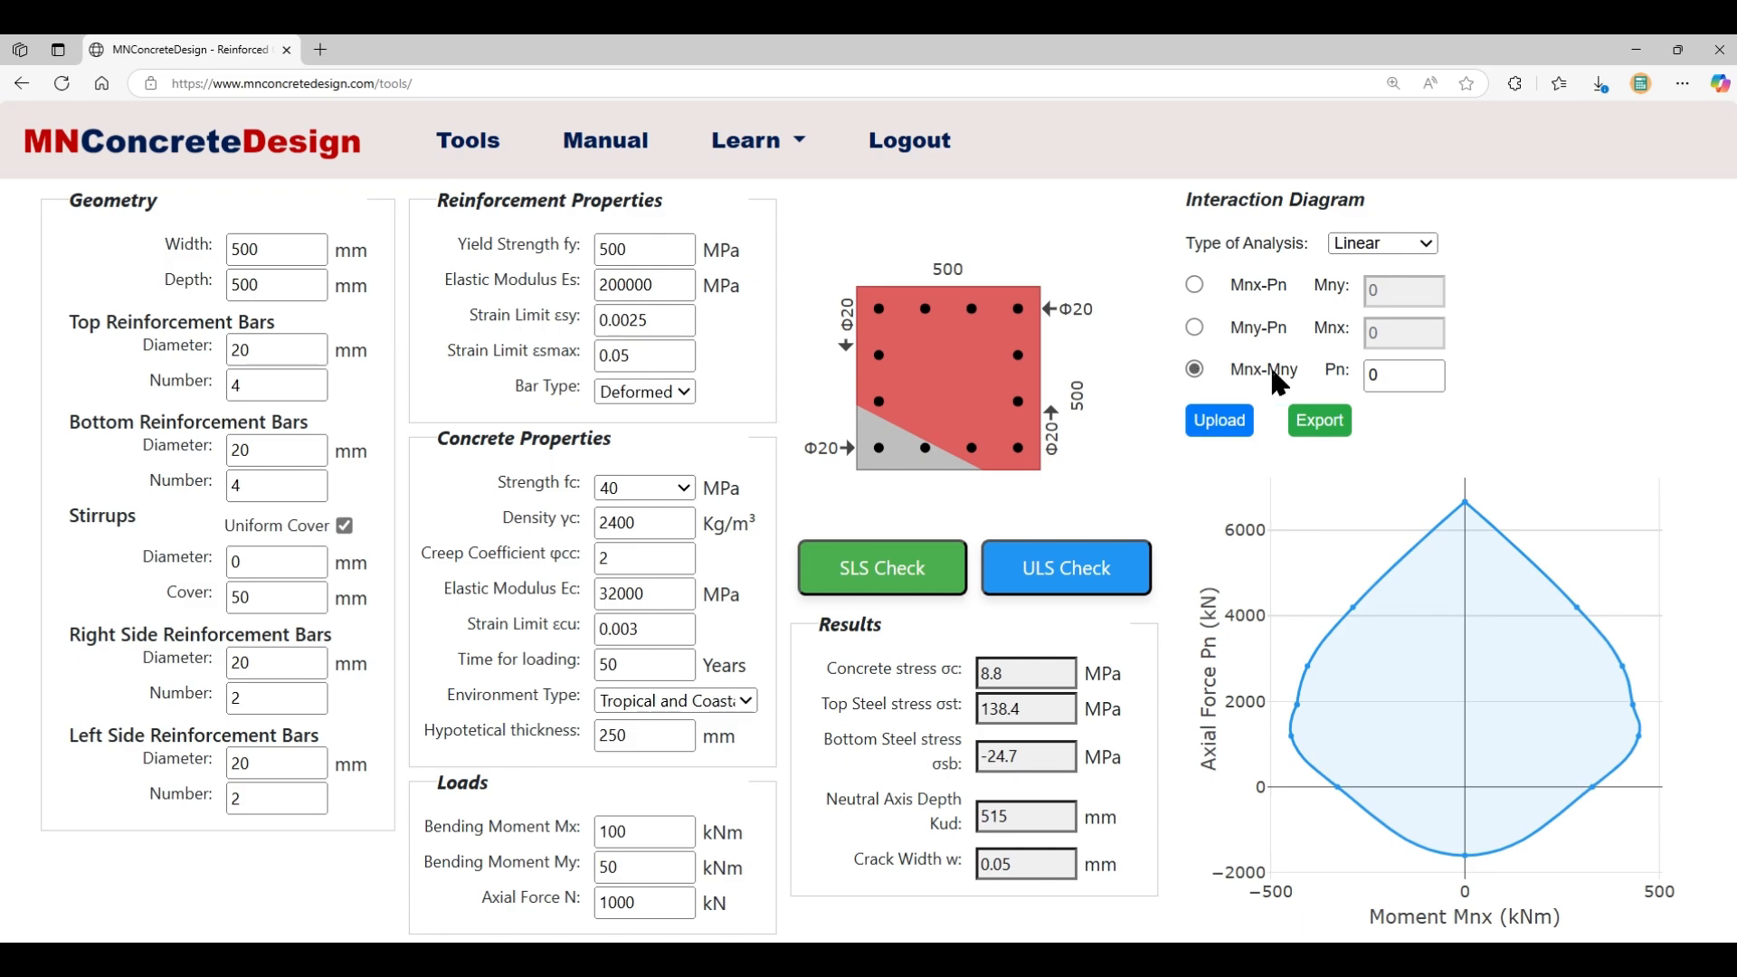
pyautogui.click(1393, 375)
pyautogui.press('BackSpace')
pyautogui.write('1000')
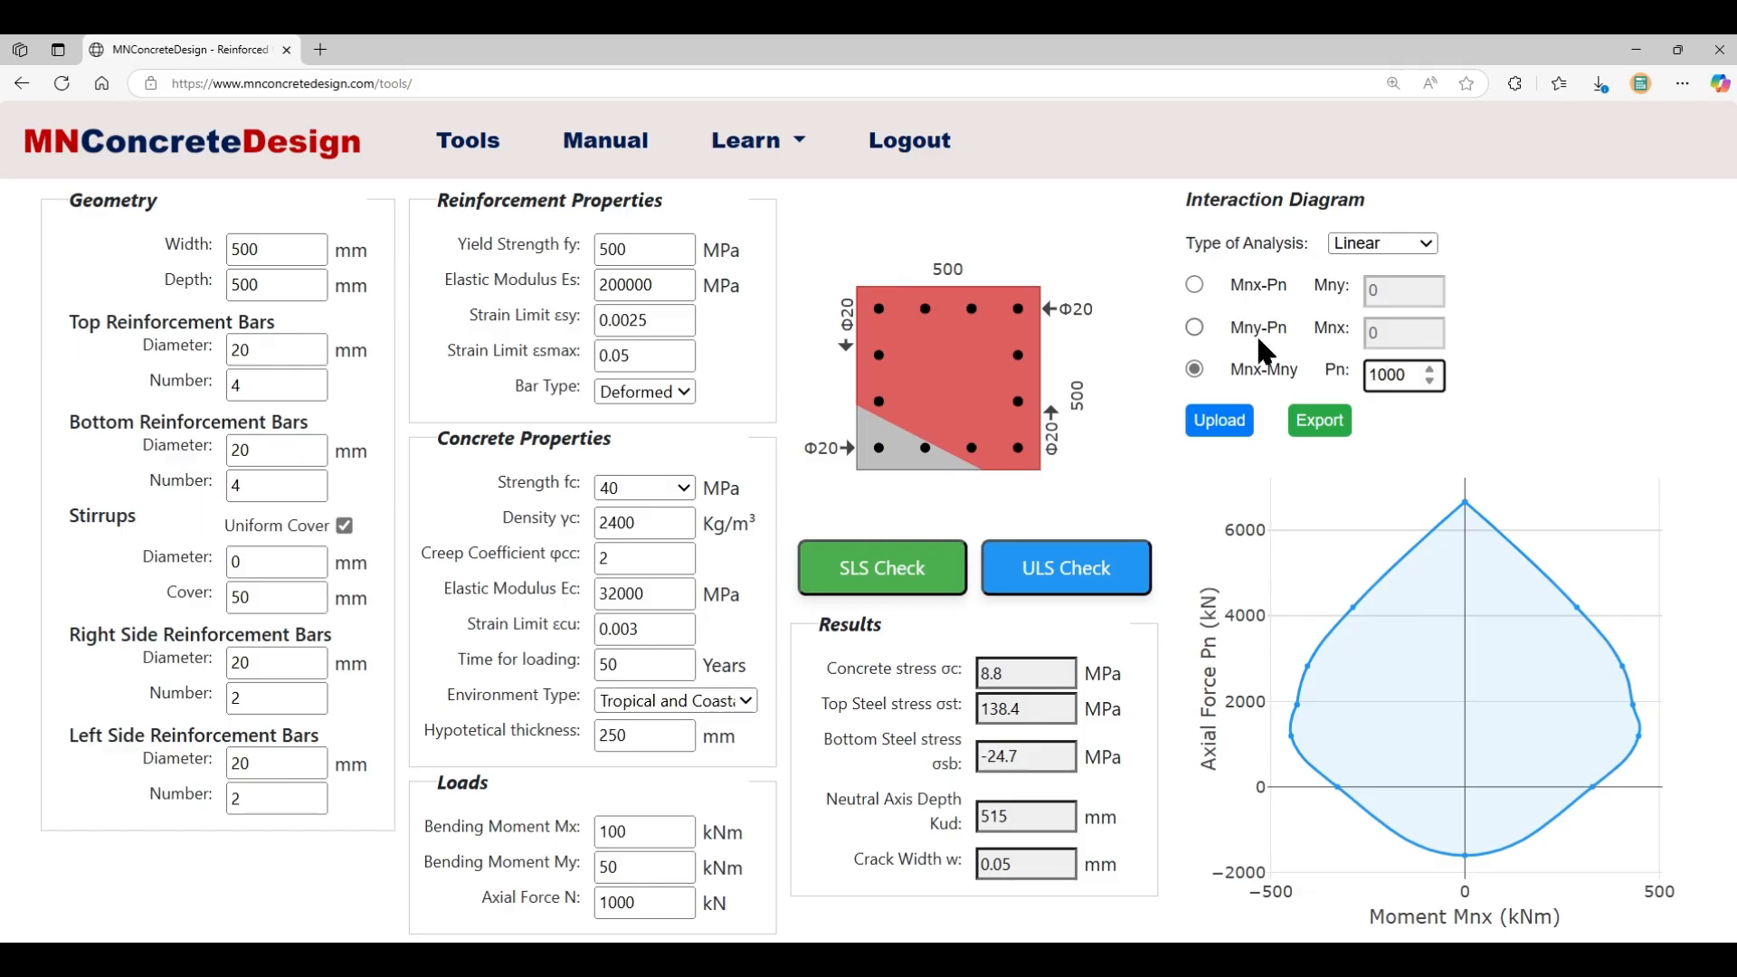
pyautogui.click(1040, 568)
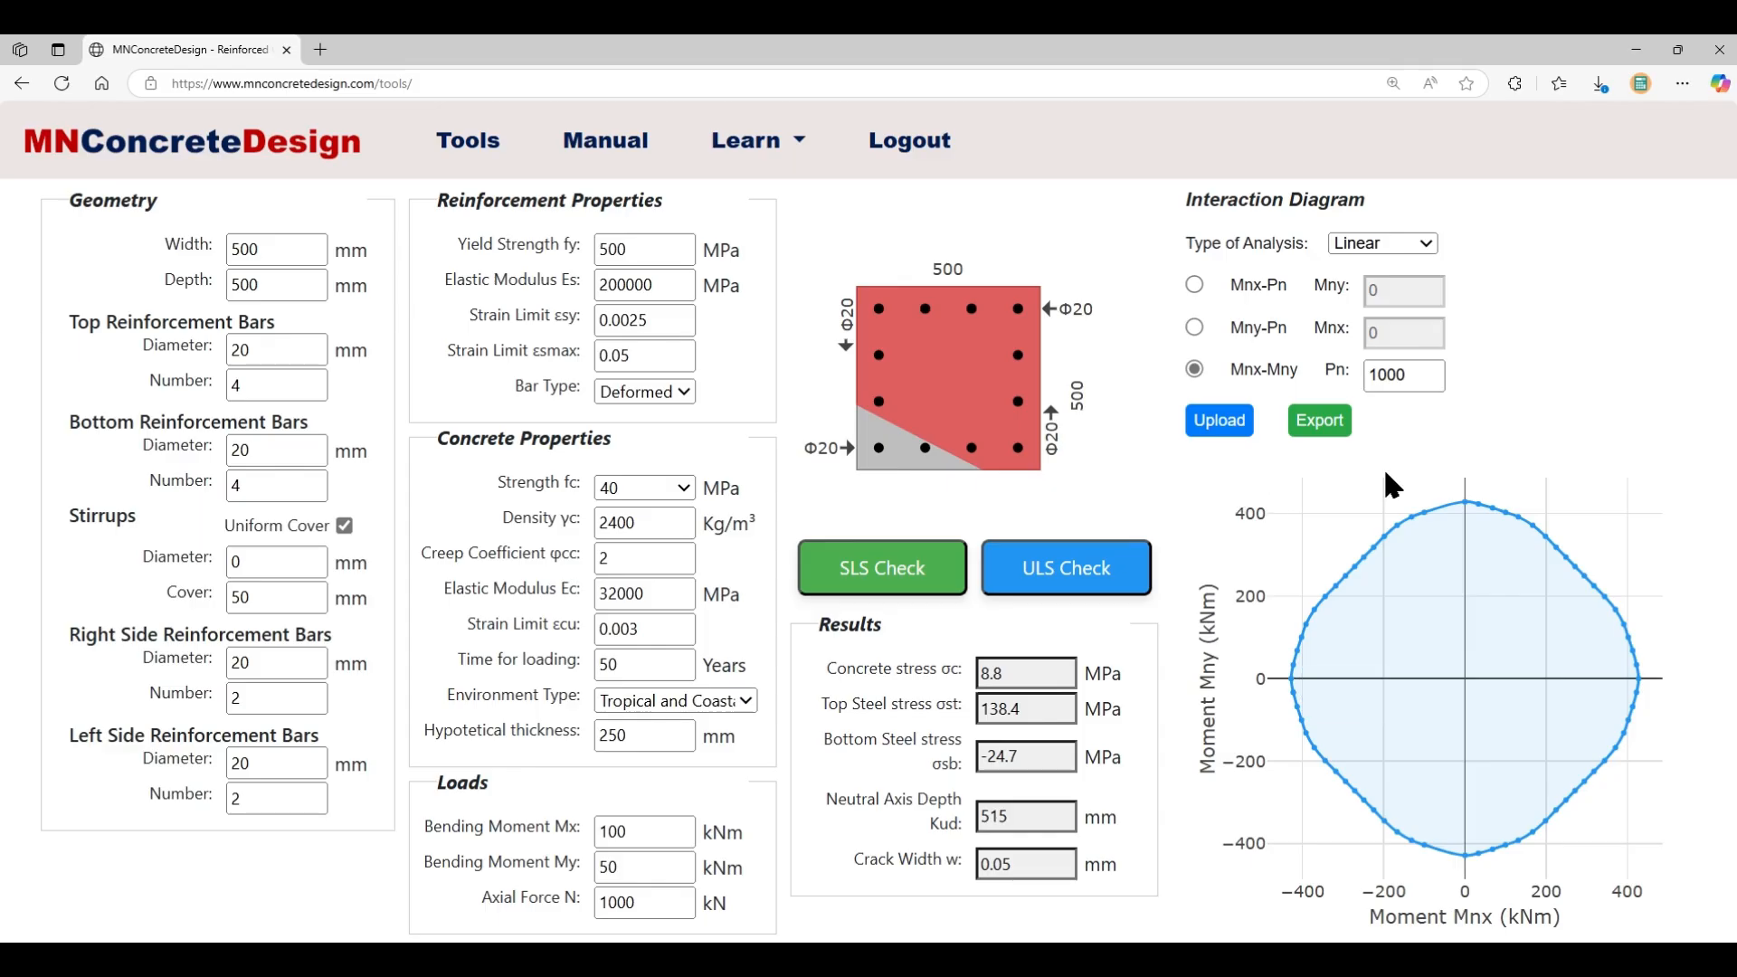
# - Return the analysis type to Mnx-Pn
pyautogui.moveTo(1363, 521)
pyautogui.moveTo(1607, 557)
pyautogui.click(1194, 285)
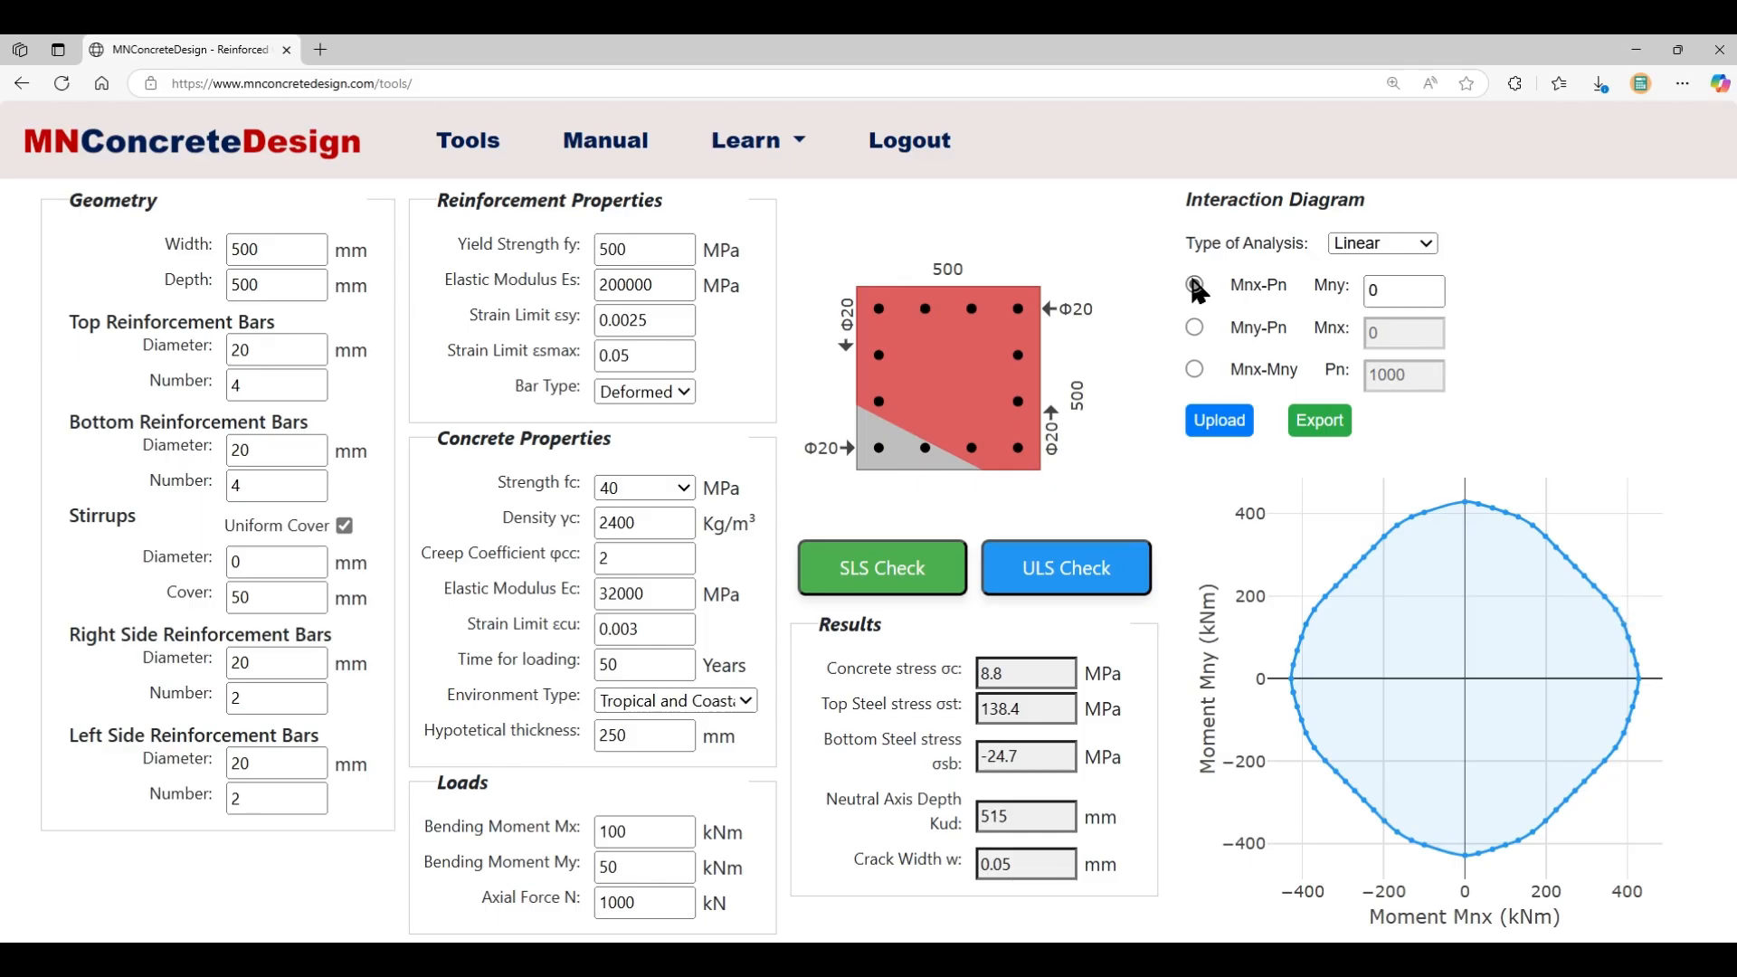
# - Rerun the ULS check with Mnx-Pn selected
pyautogui.click(1079, 589)
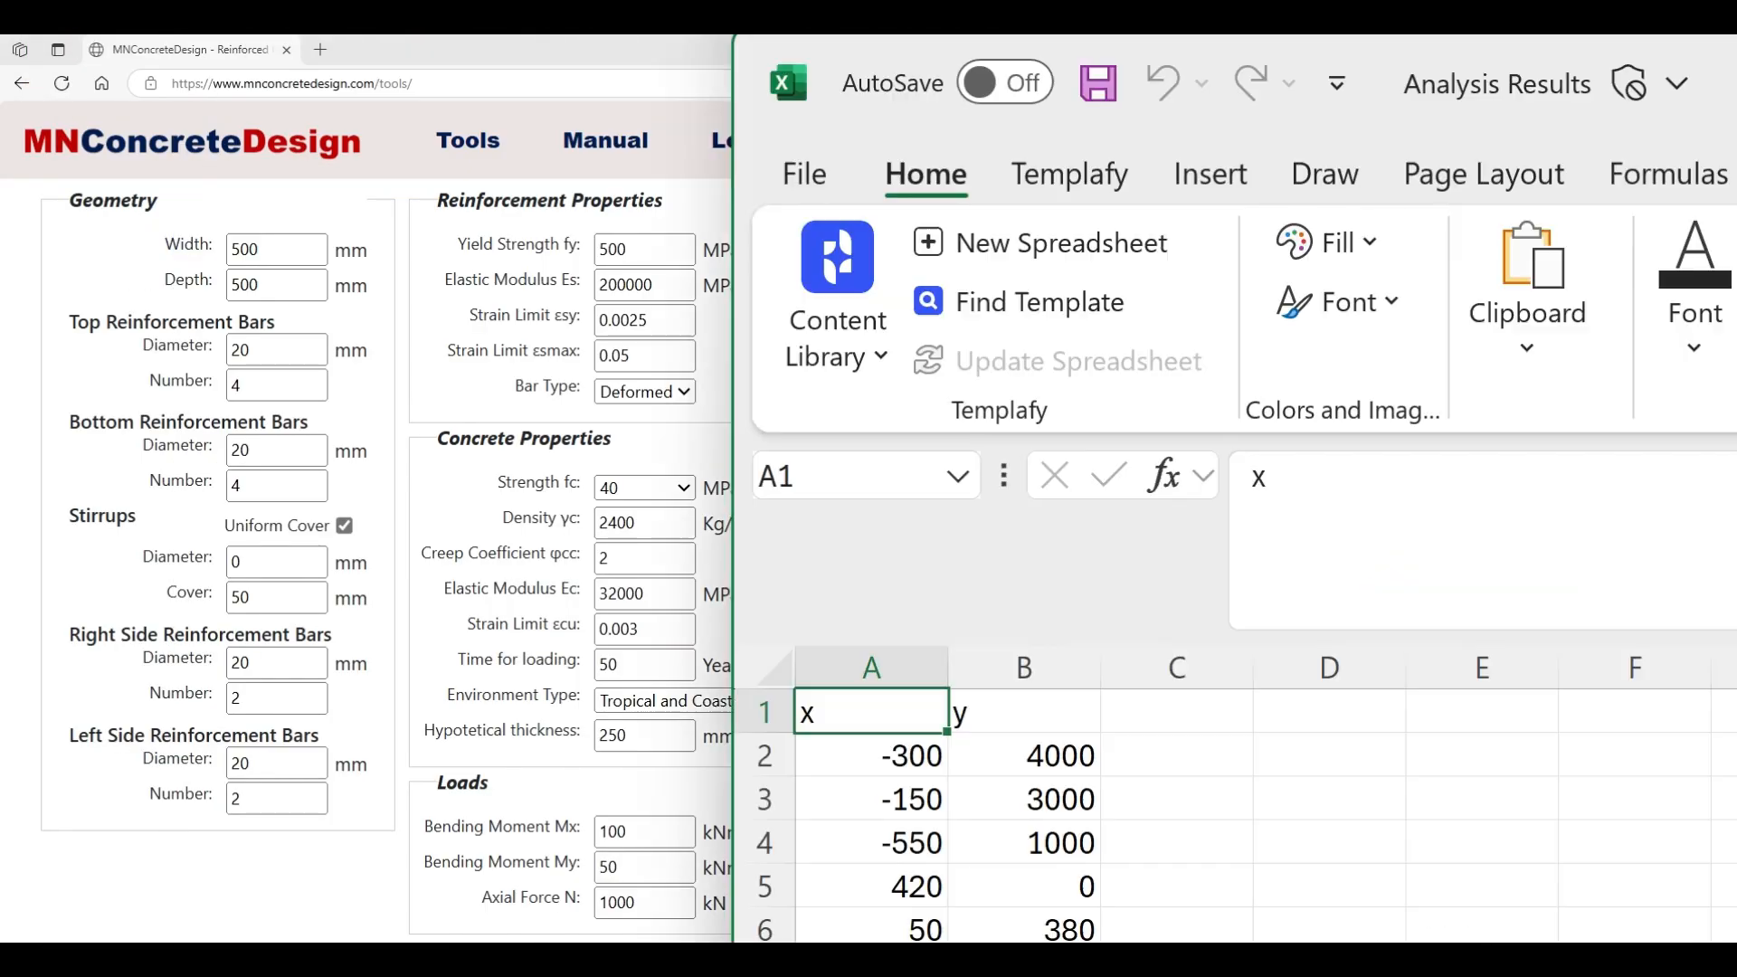
# - Review the ten x and y load point values in columns A and B of the Analysis Results workbook
pyautogui.moveTo(1734, 40); pyautogui.dragTo(1316, 211)
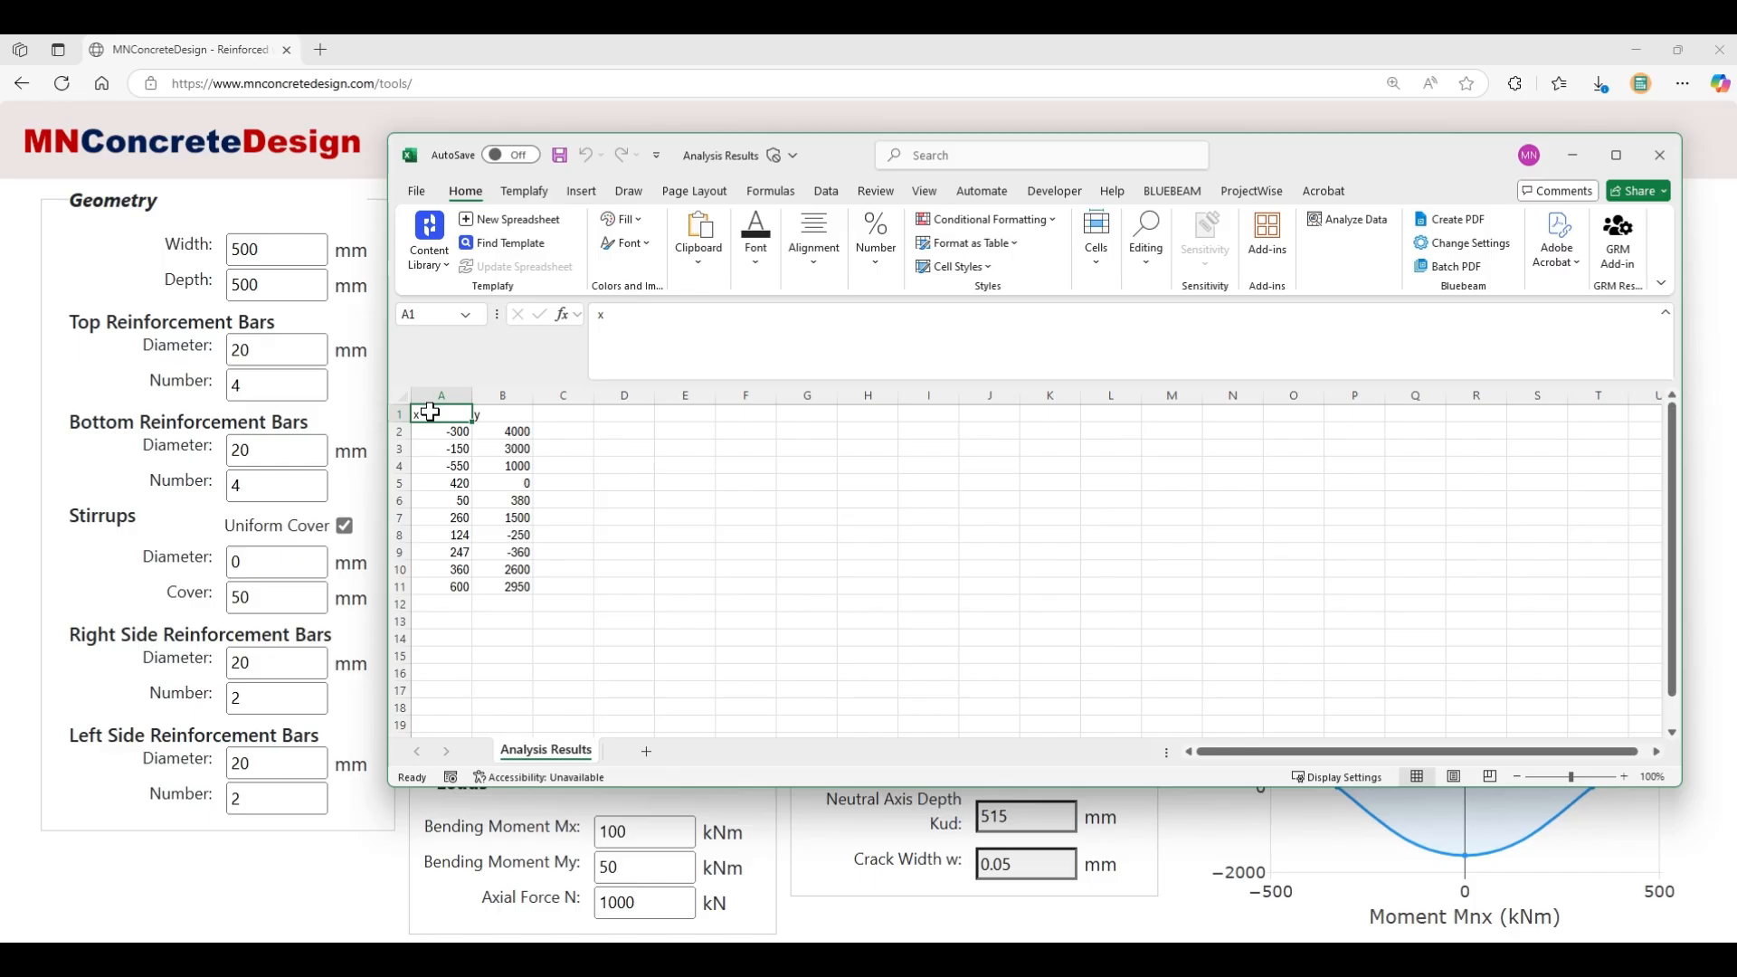
pyautogui.moveTo(429, 411); pyautogui.dragTo(432, 587)
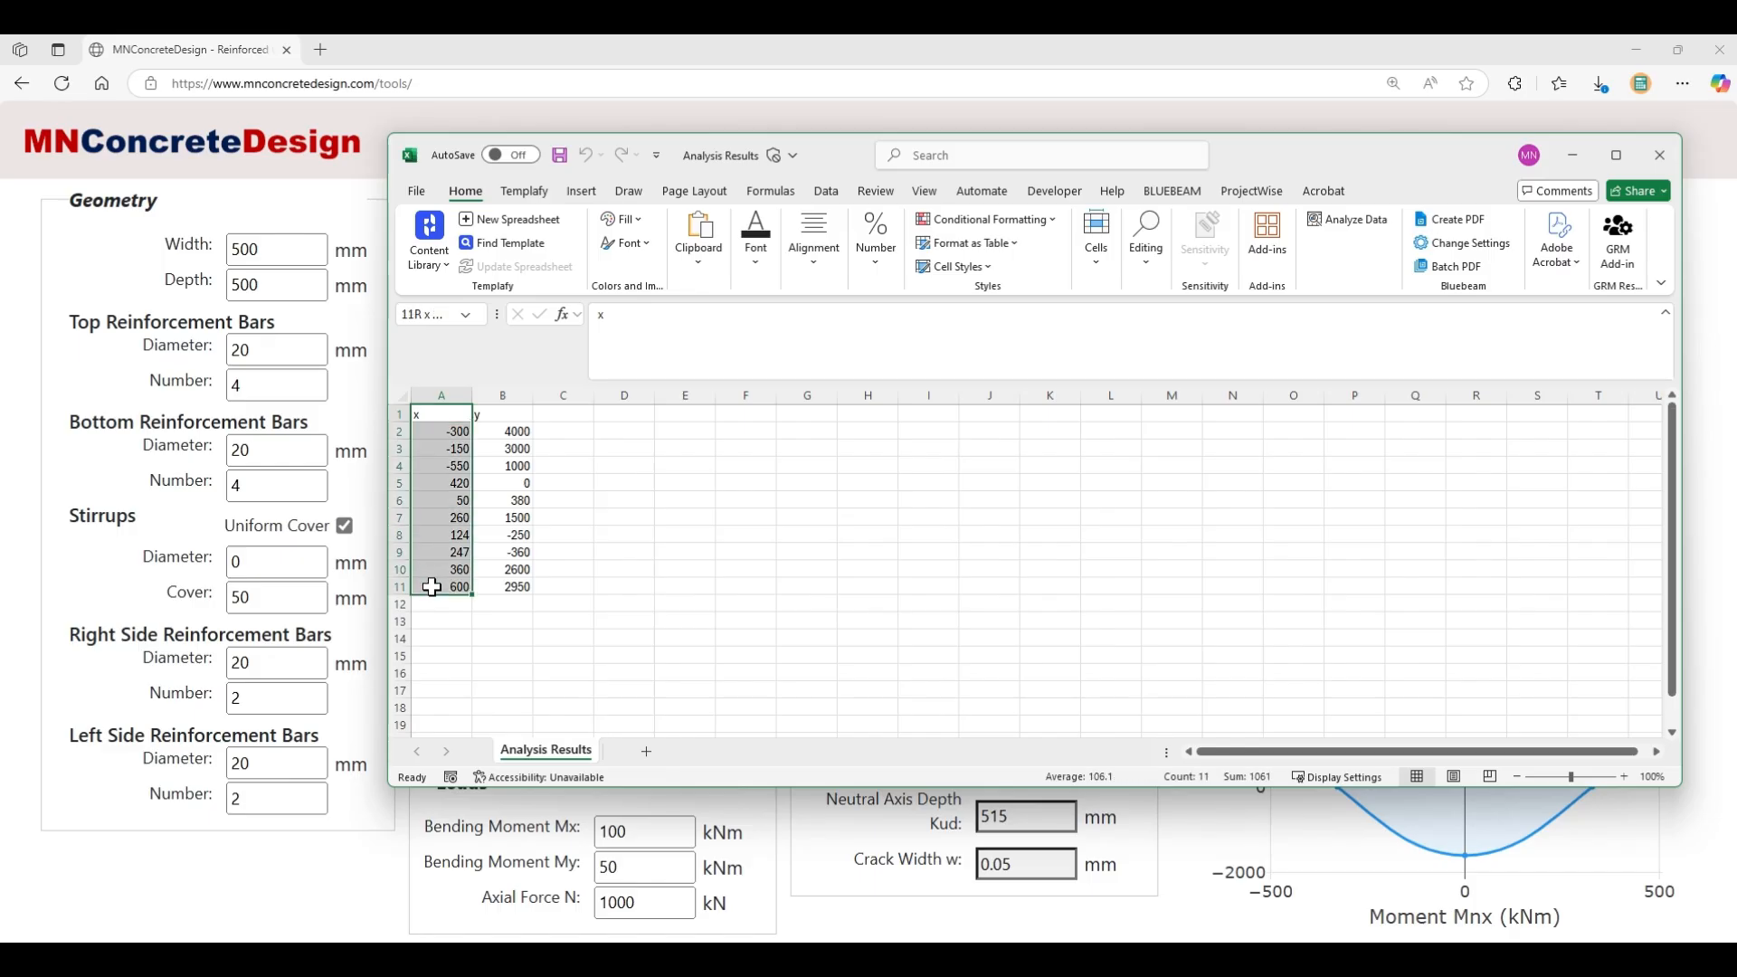
pyautogui.moveTo(505, 414); pyautogui.dragTo(522, 586)
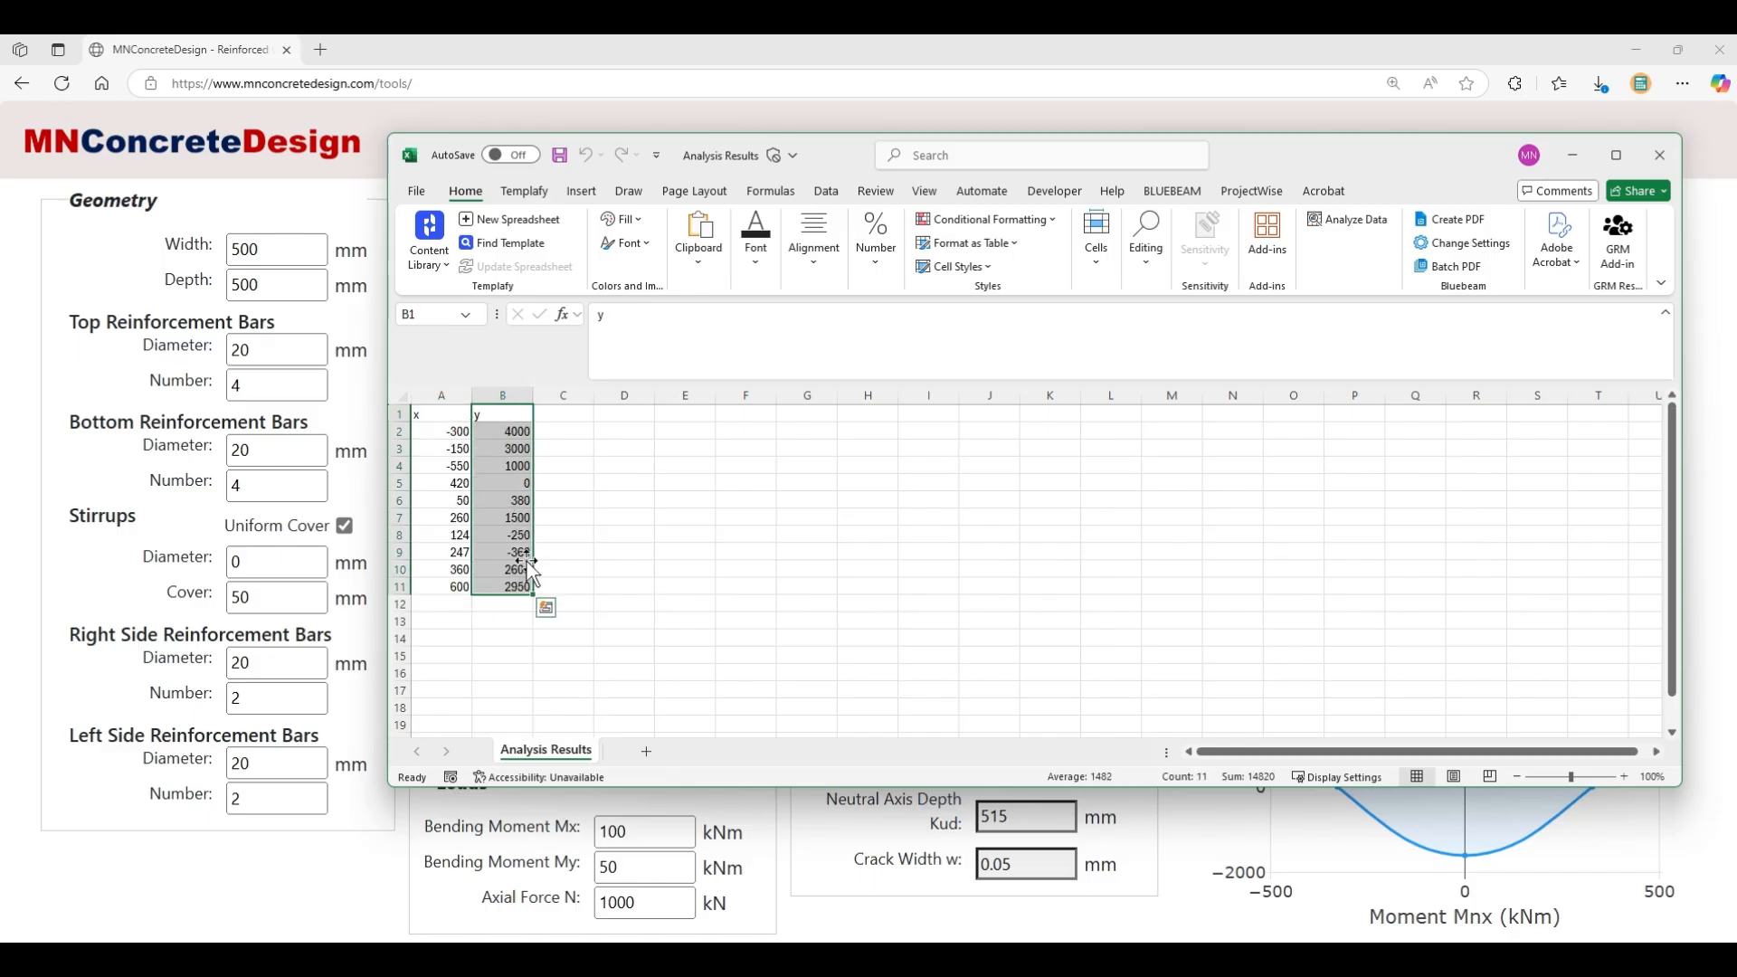
pyautogui.click(620, 519)
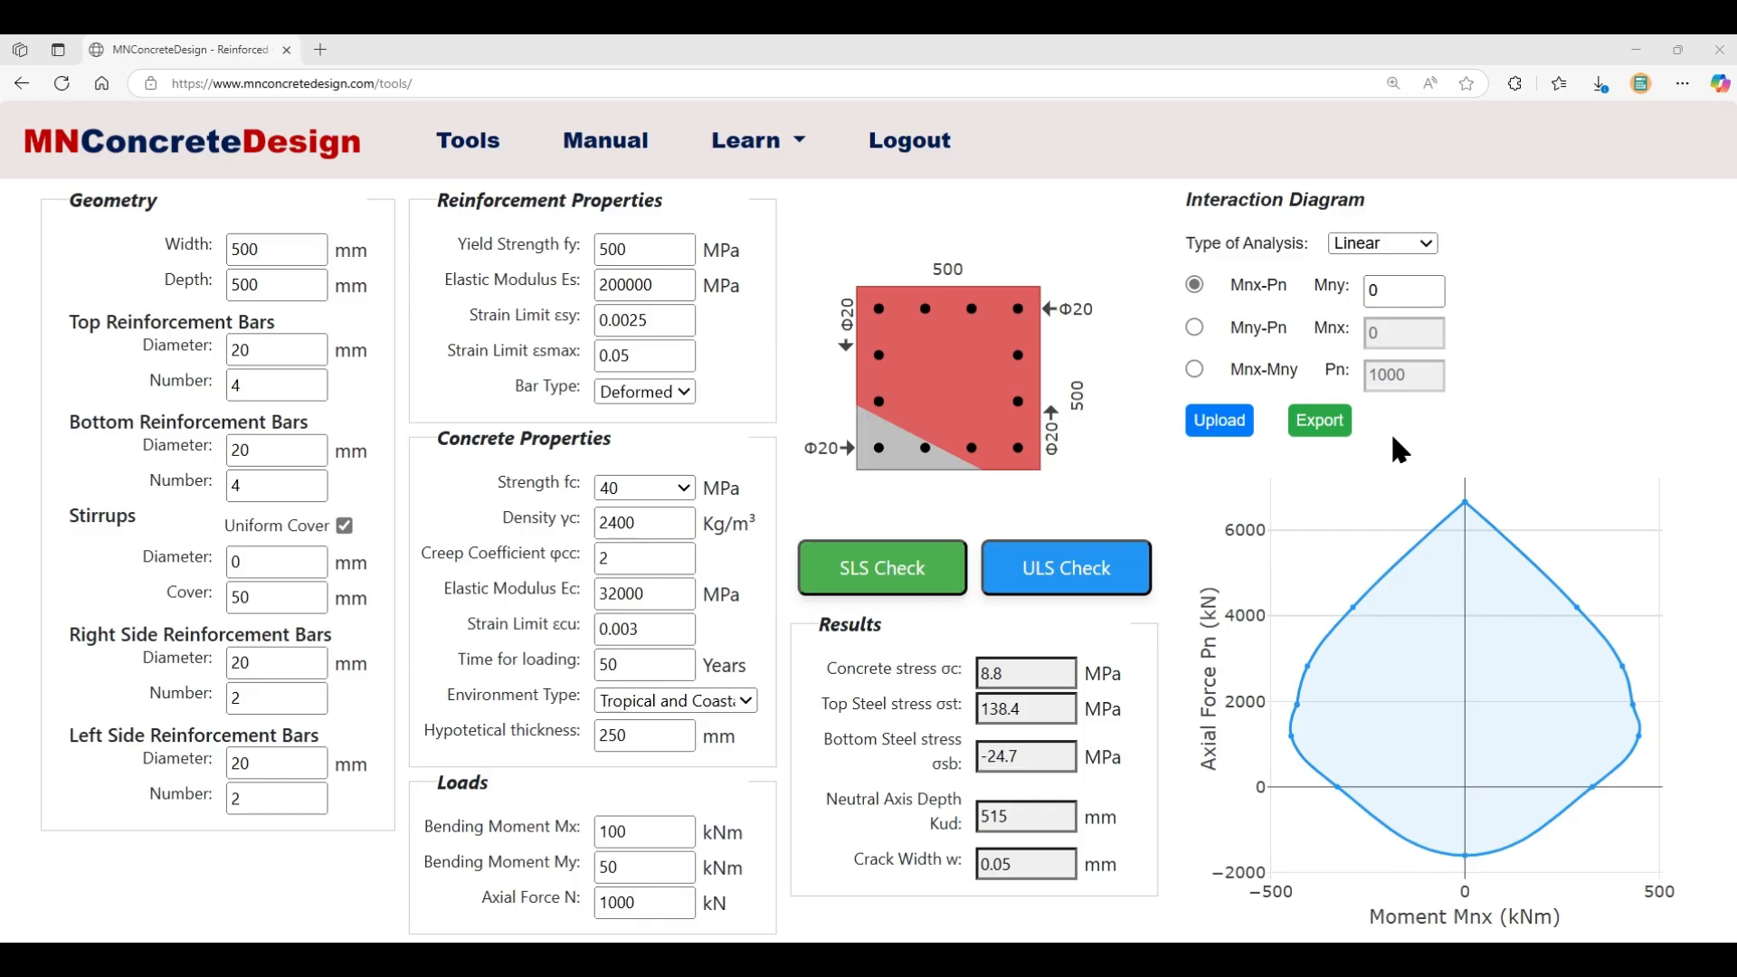
# - Upload the Analysis Results file from Downloads to plot its ten load points on the Mnx-Pn diagram
pyautogui.click(1245, 431)
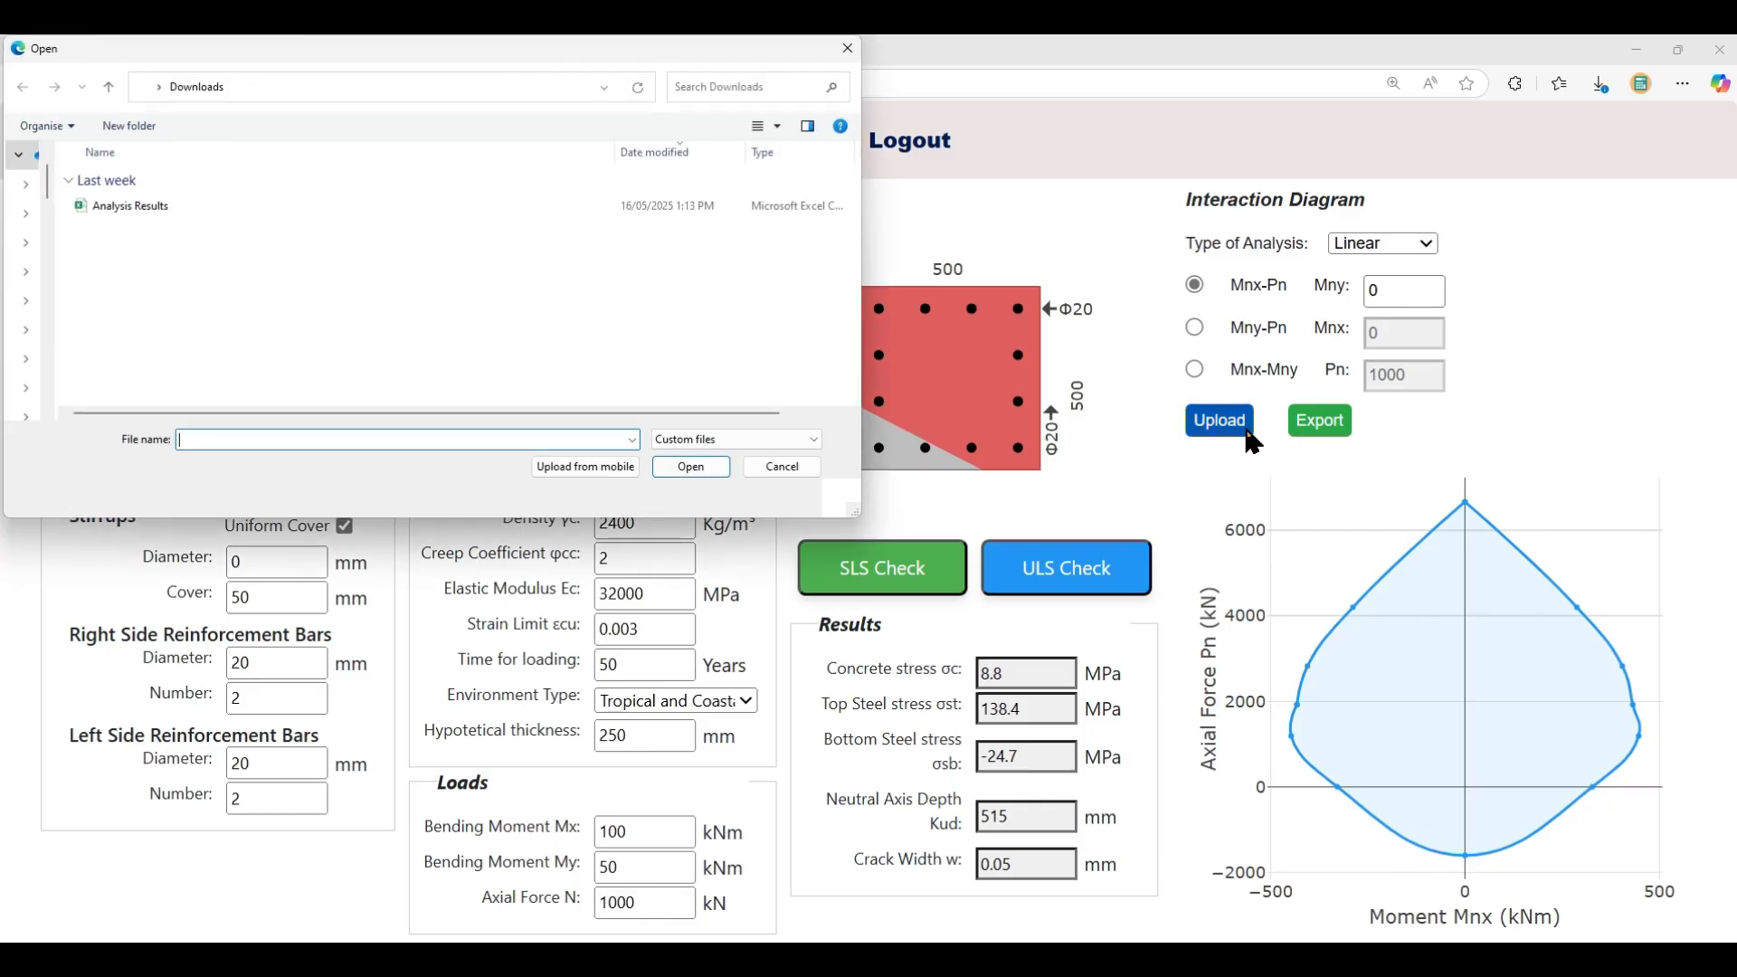
pyautogui.click(138, 203)
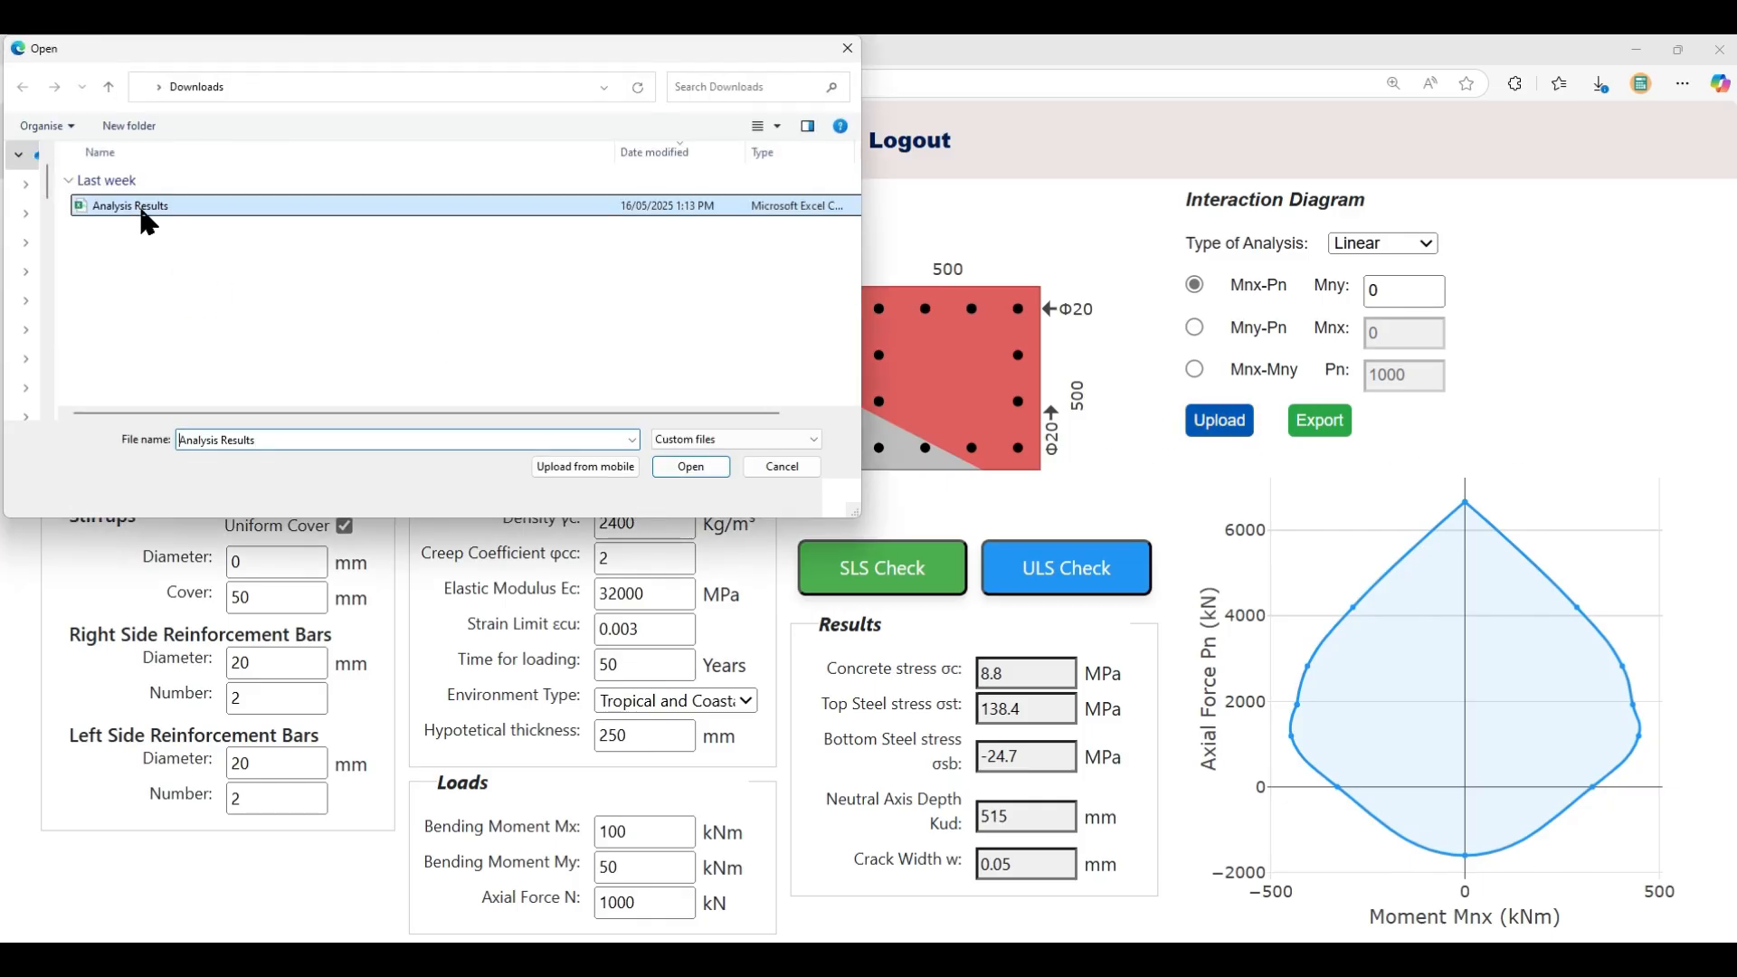
pyautogui.click(692, 464)
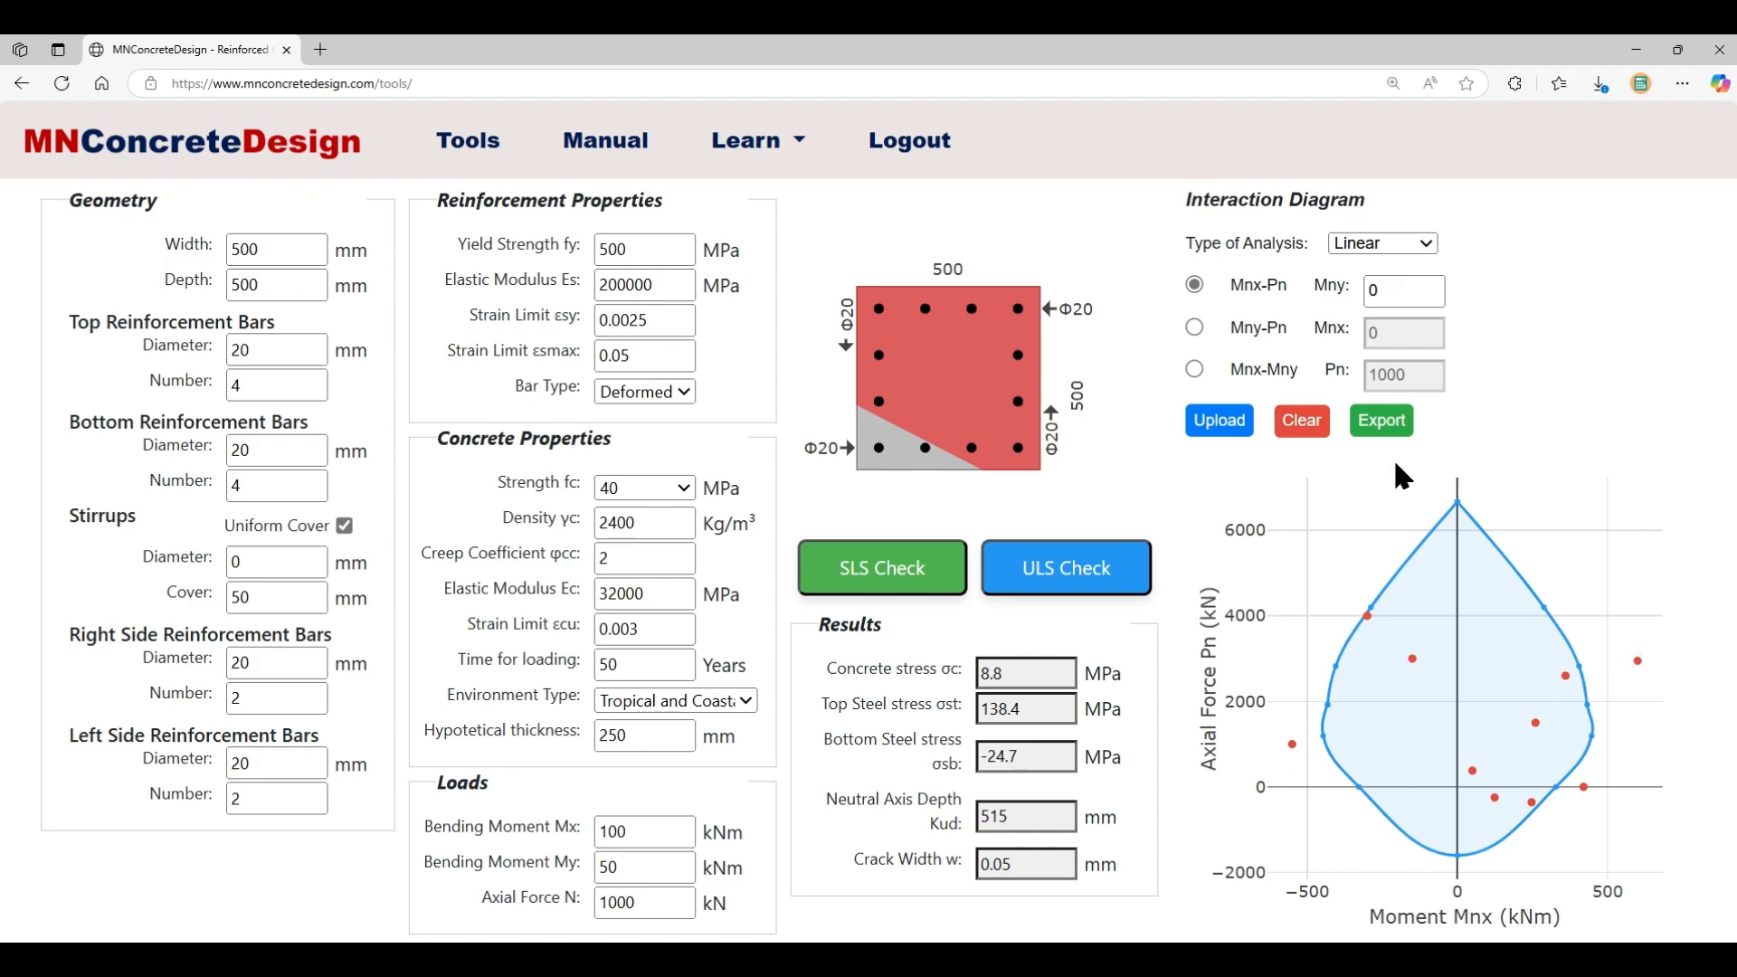
# - Clear the load points, export the Mnx-Pn diagram as CSV, and open the downloaded file
pyautogui.click(1303, 423)
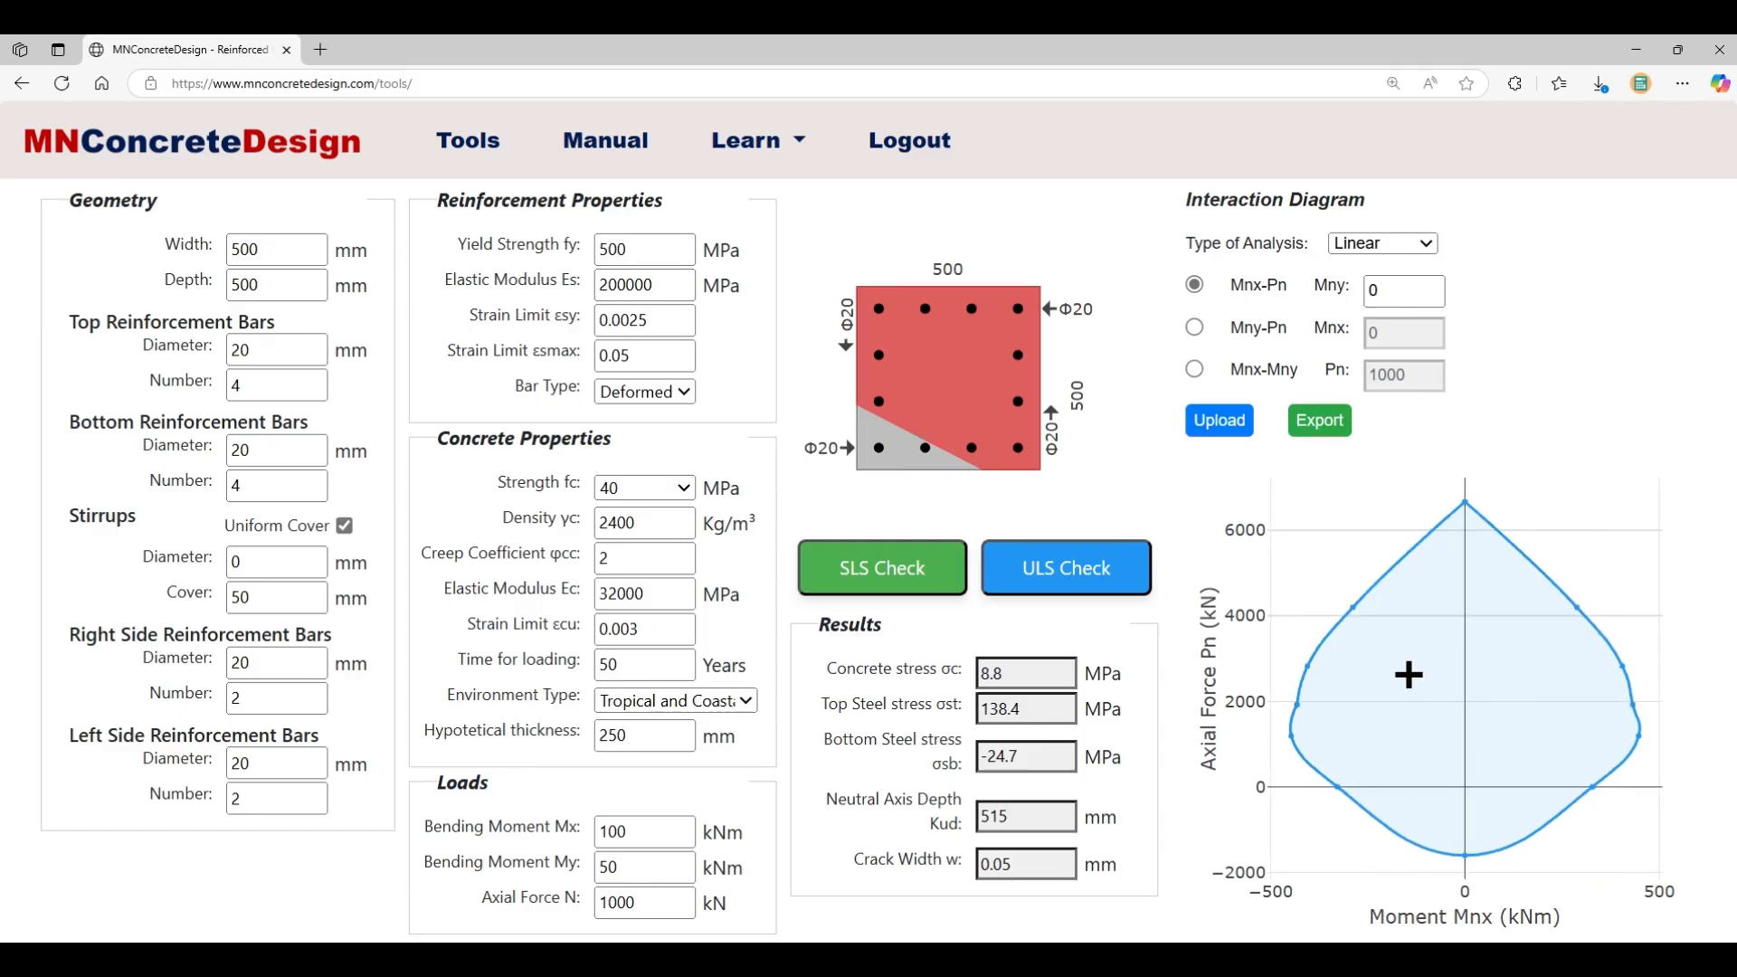
pyautogui.click(1328, 432)
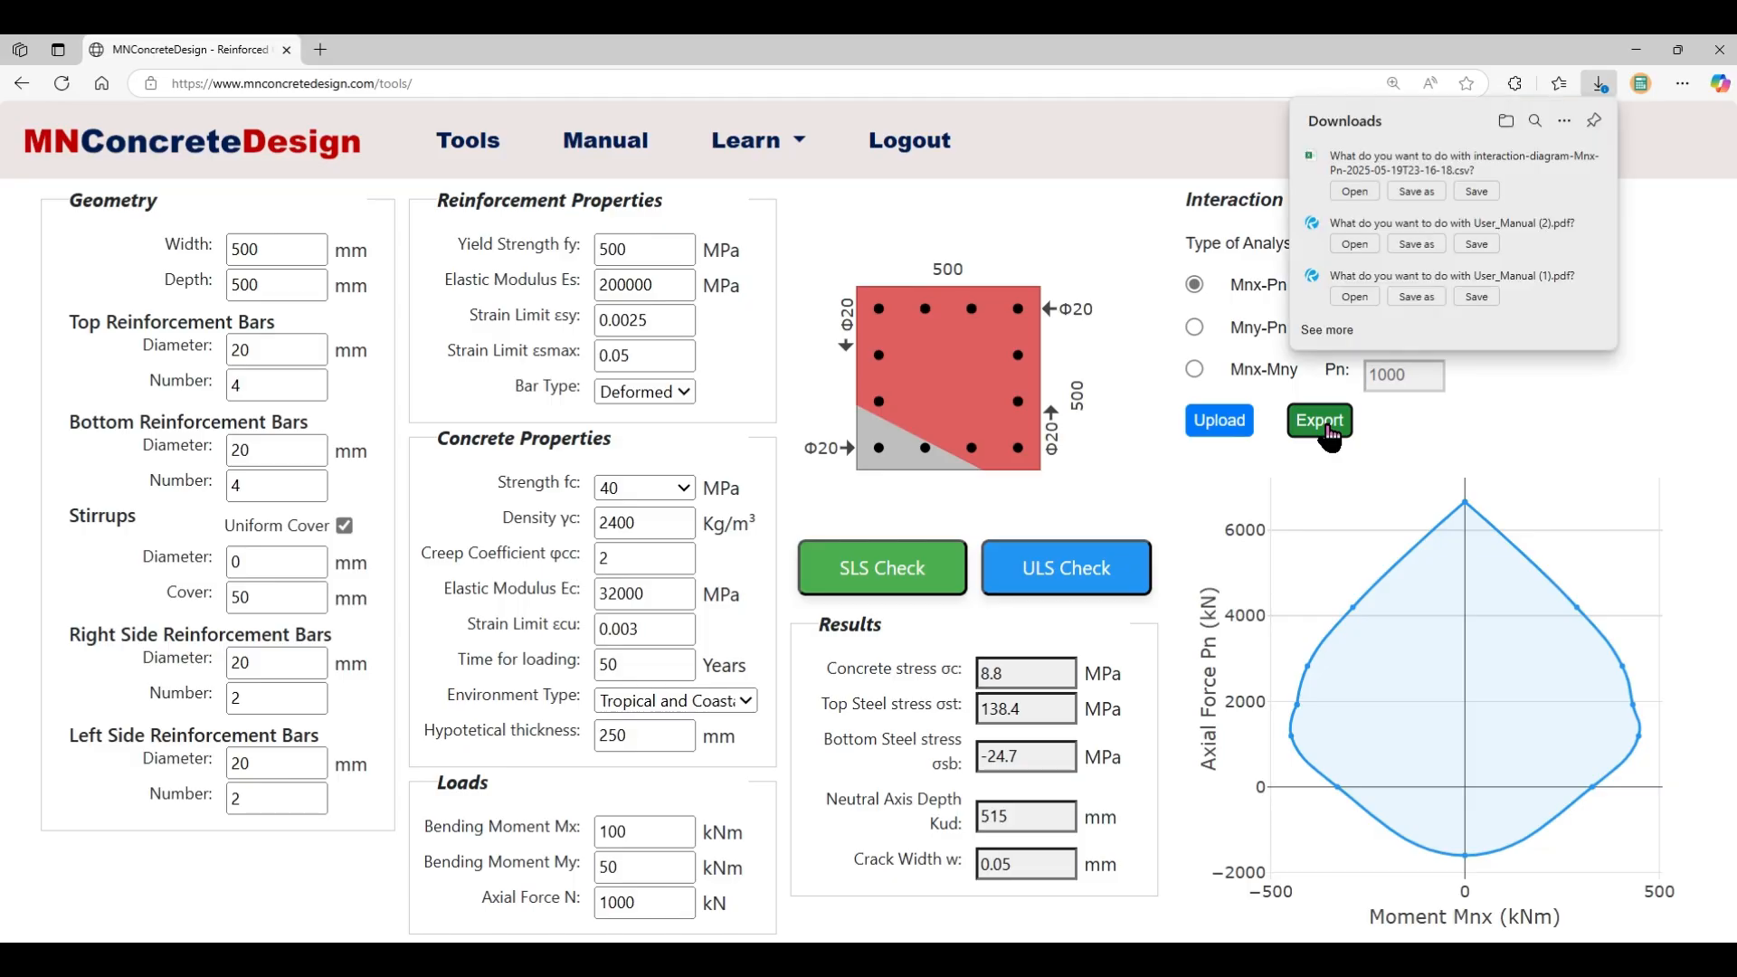
pyautogui.click(1354, 191)
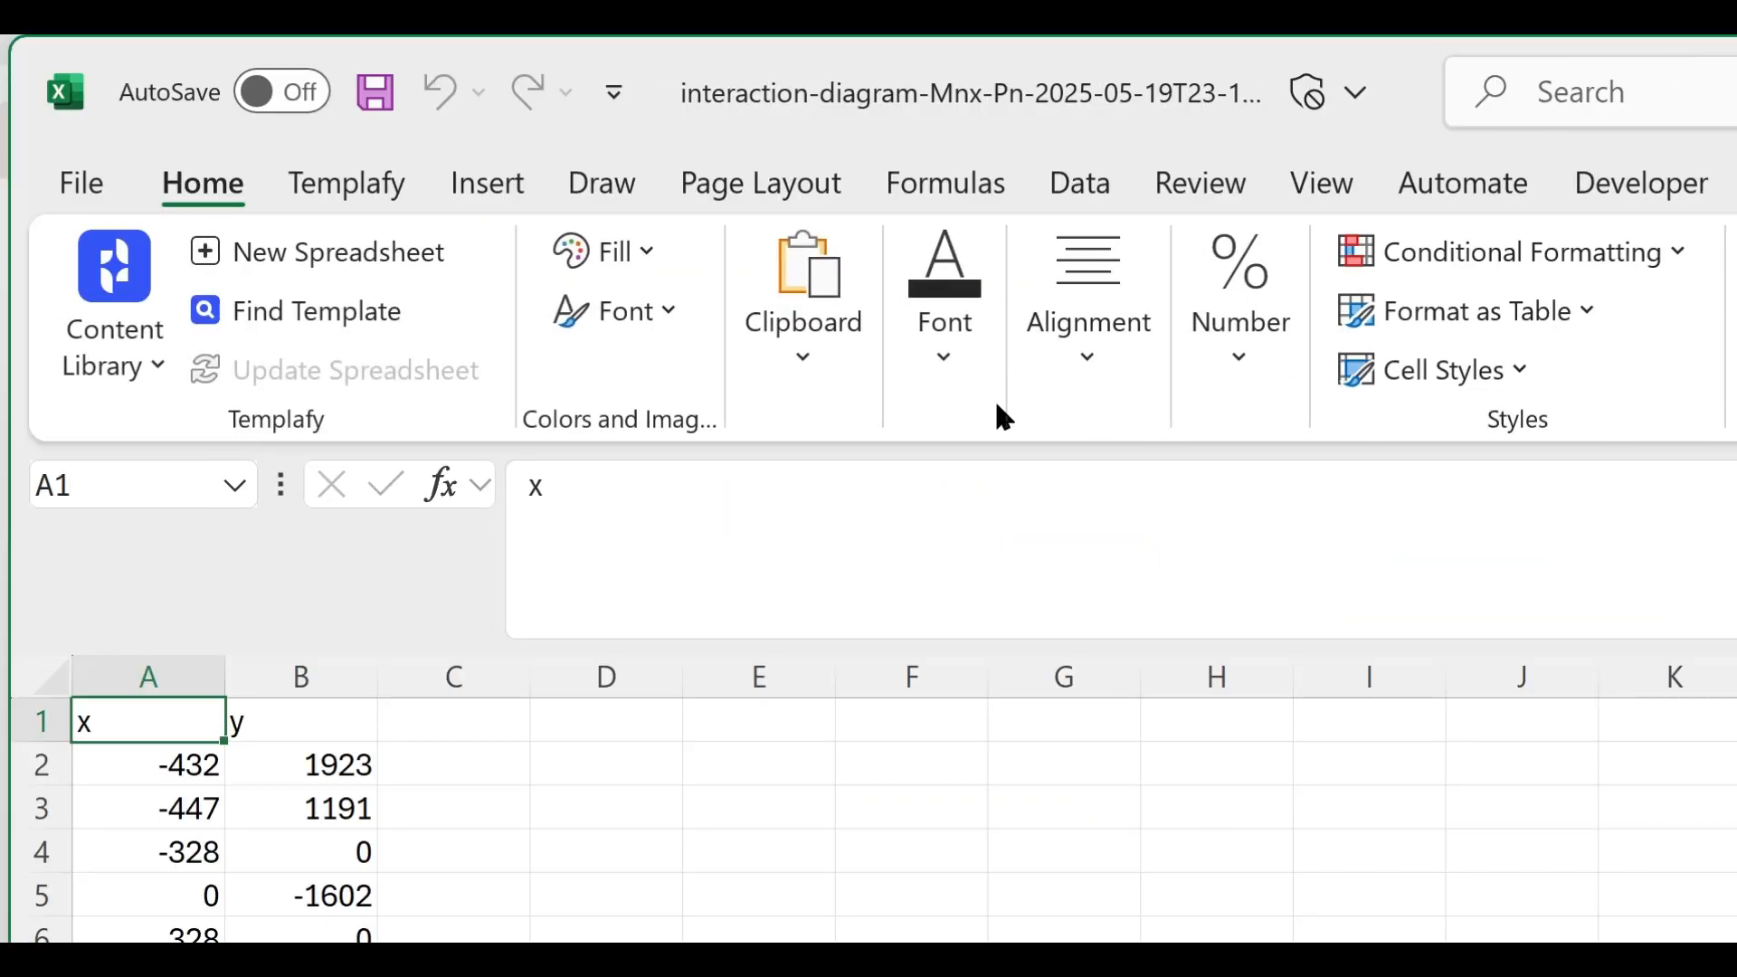
pyautogui.doubleClick(1405, 56)
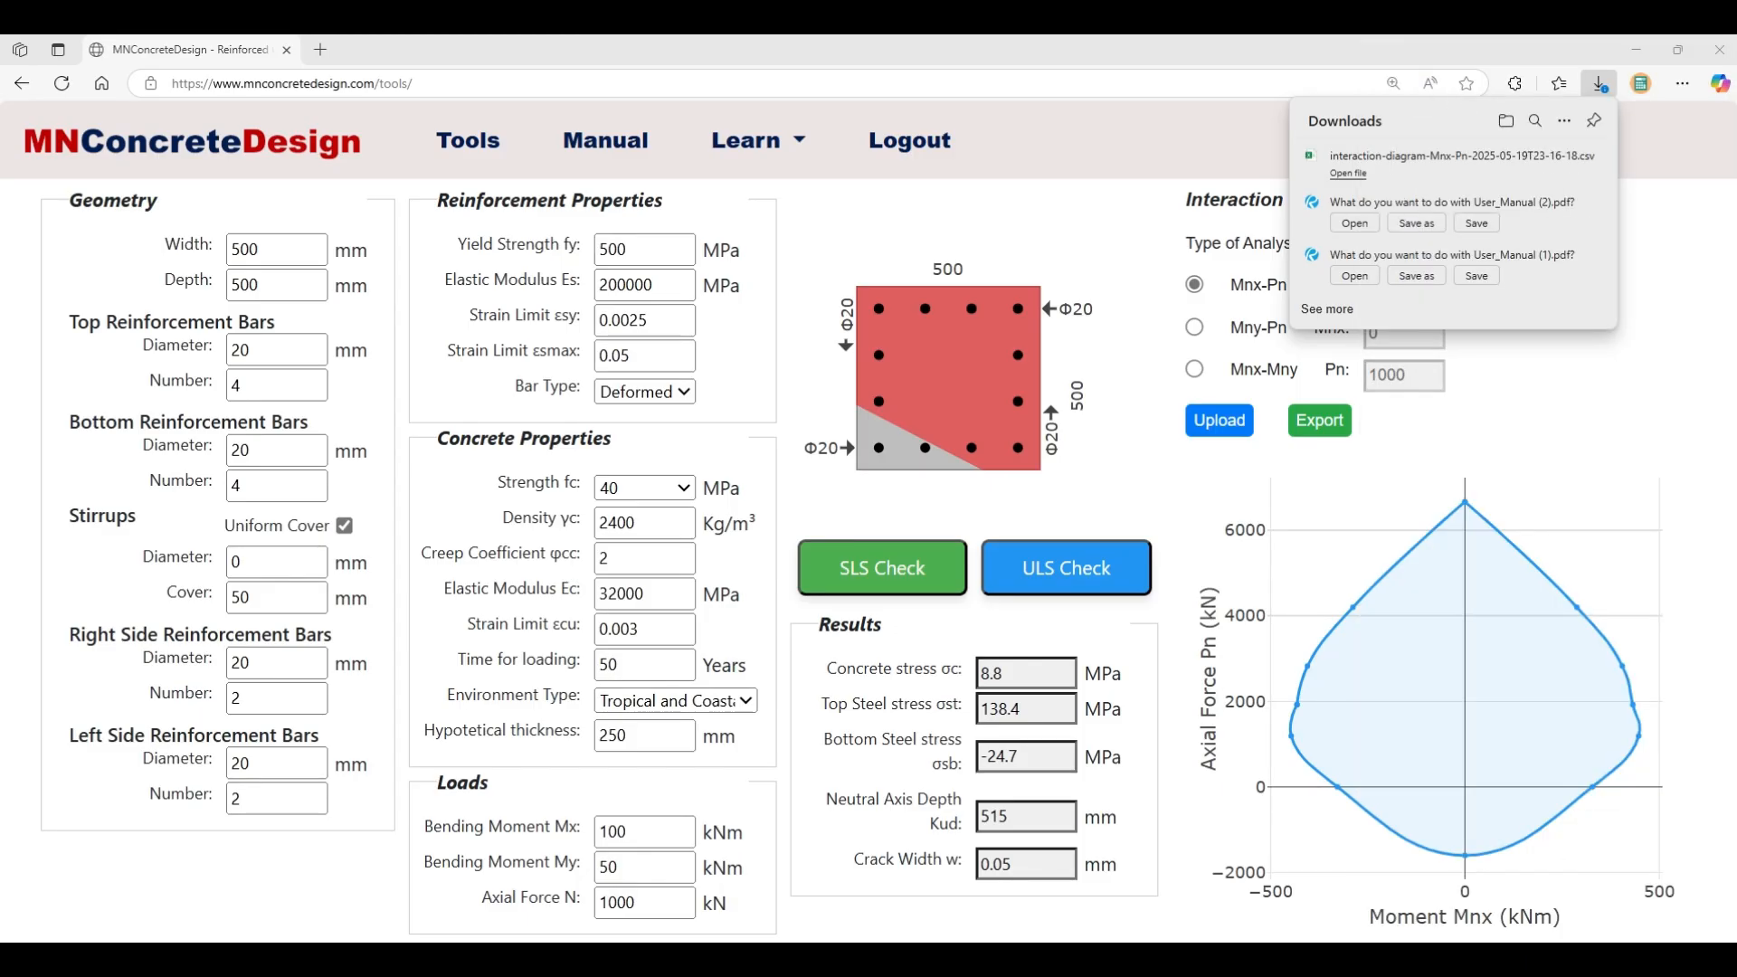
# - Check the 13 exported points in A2:B14, close the CSV without saving, and dismiss Downloads
pyautogui.moveTo(1447, 38); pyautogui.dragTo(1149, 91)
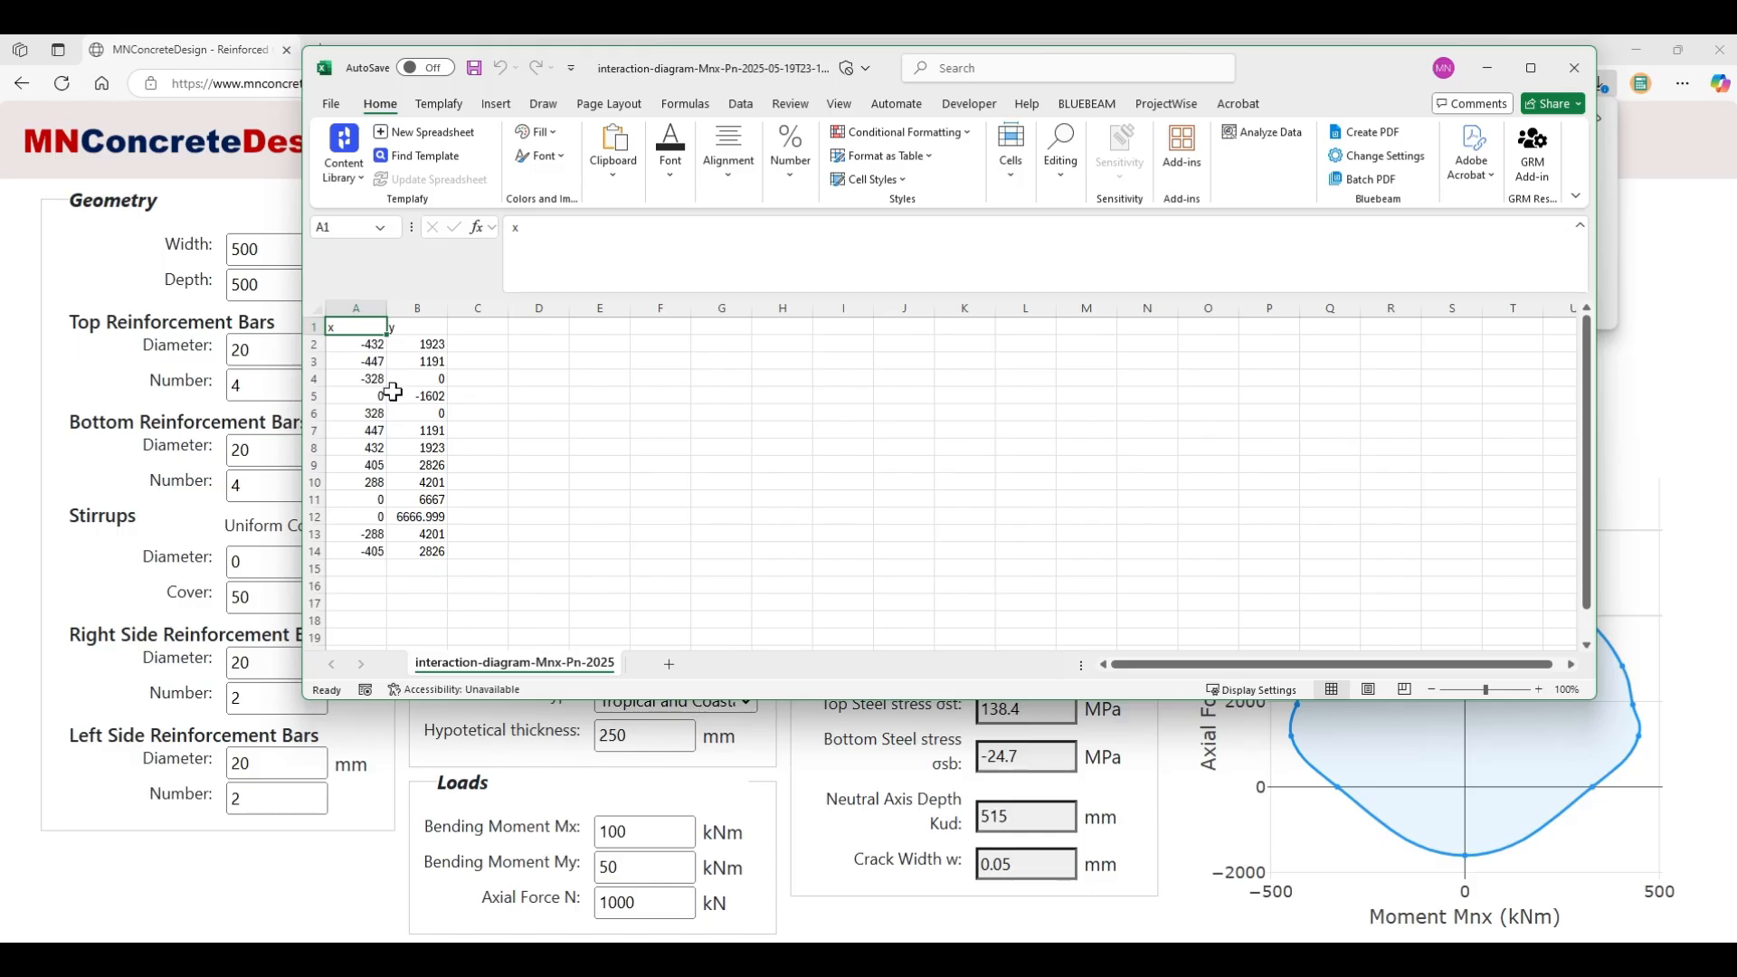
pyautogui.moveTo(360, 344); pyautogui.dragTo(393, 552)
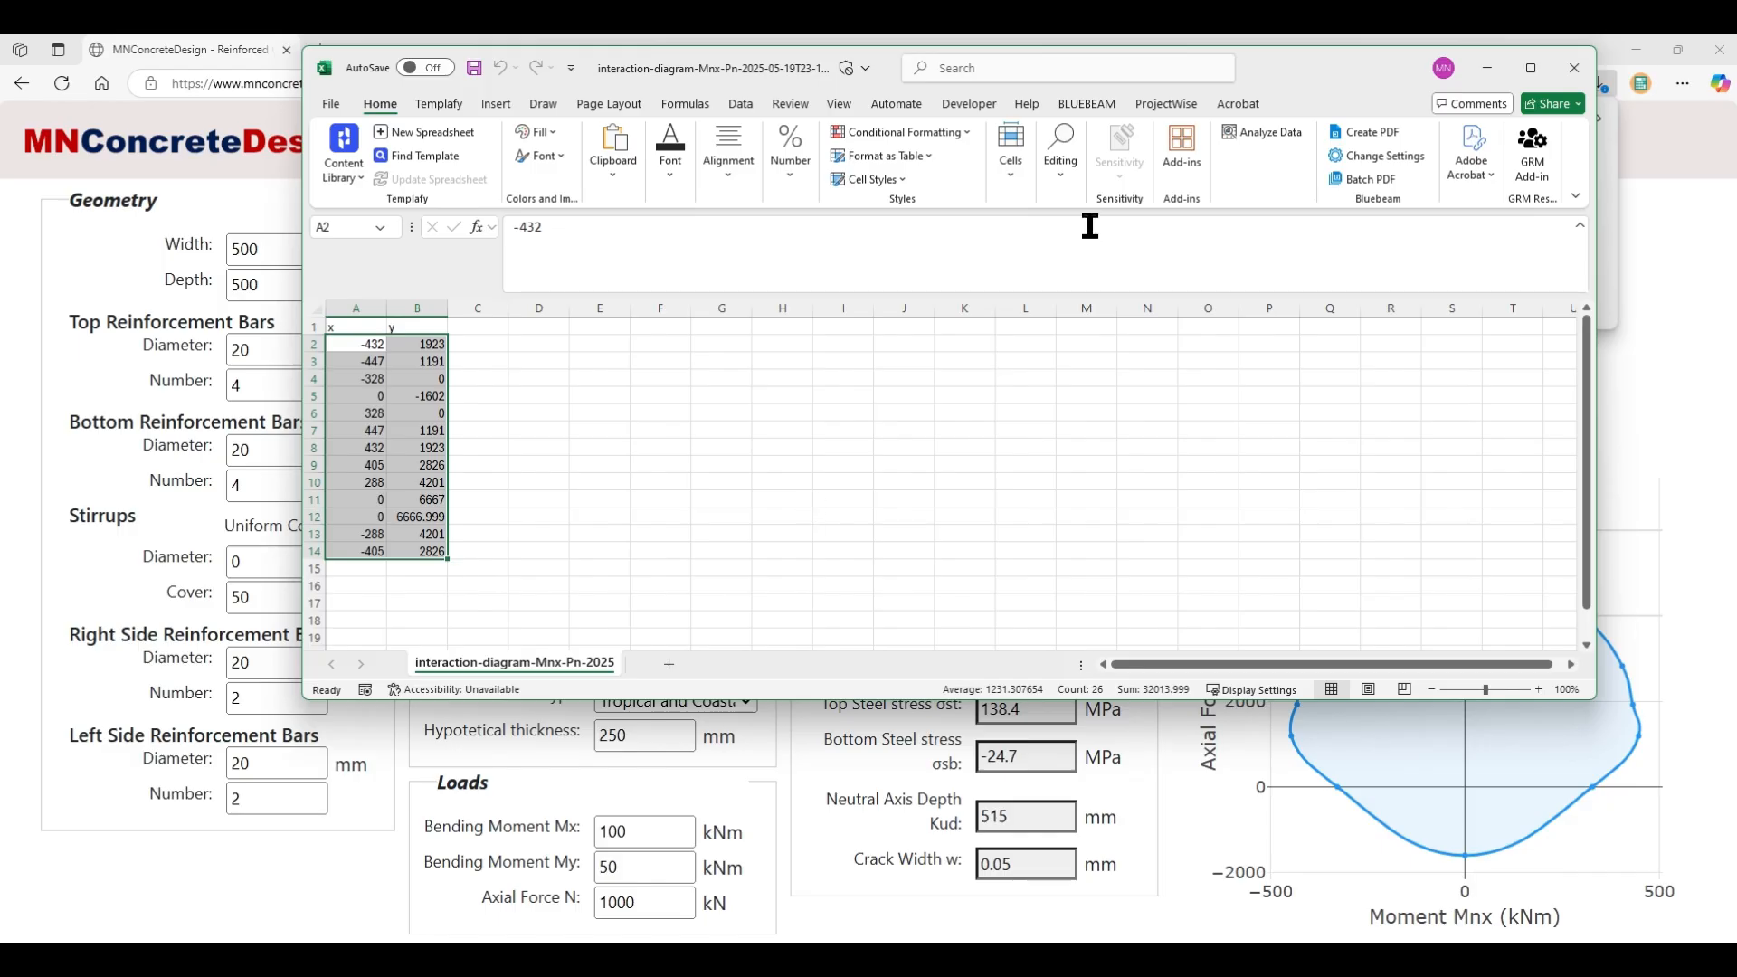
pyautogui.click(1574, 67)
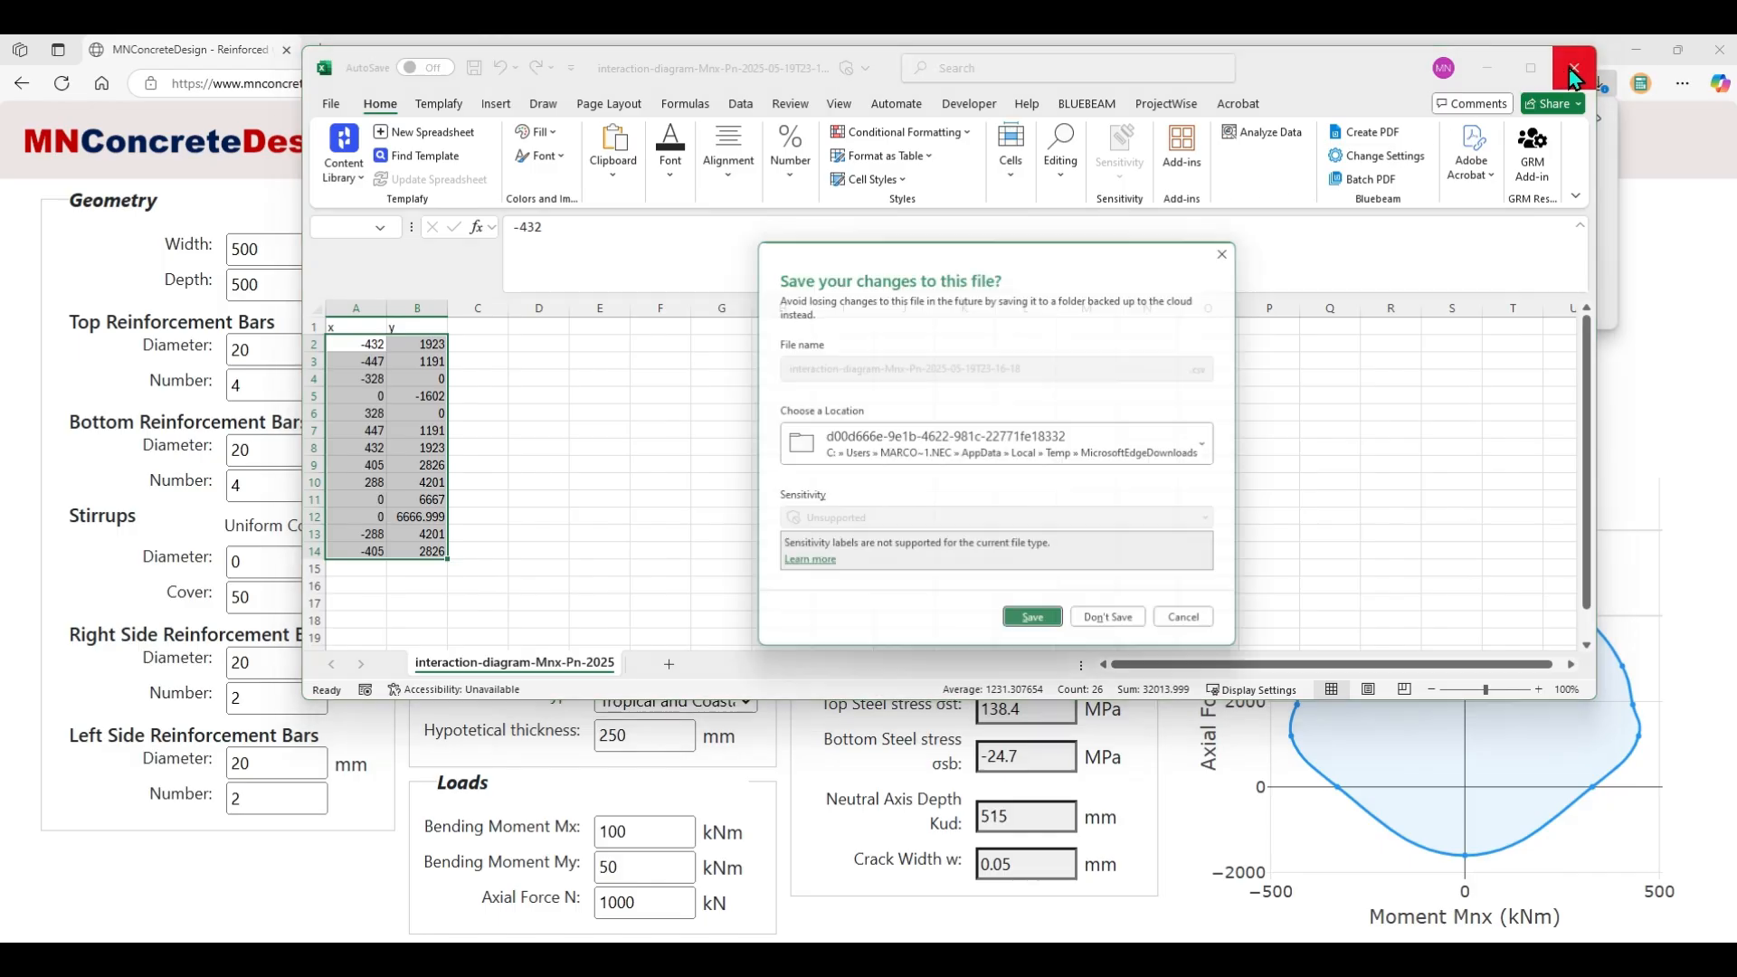
pyautogui.click(1134, 628)
pyautogui.click(1552, 401)
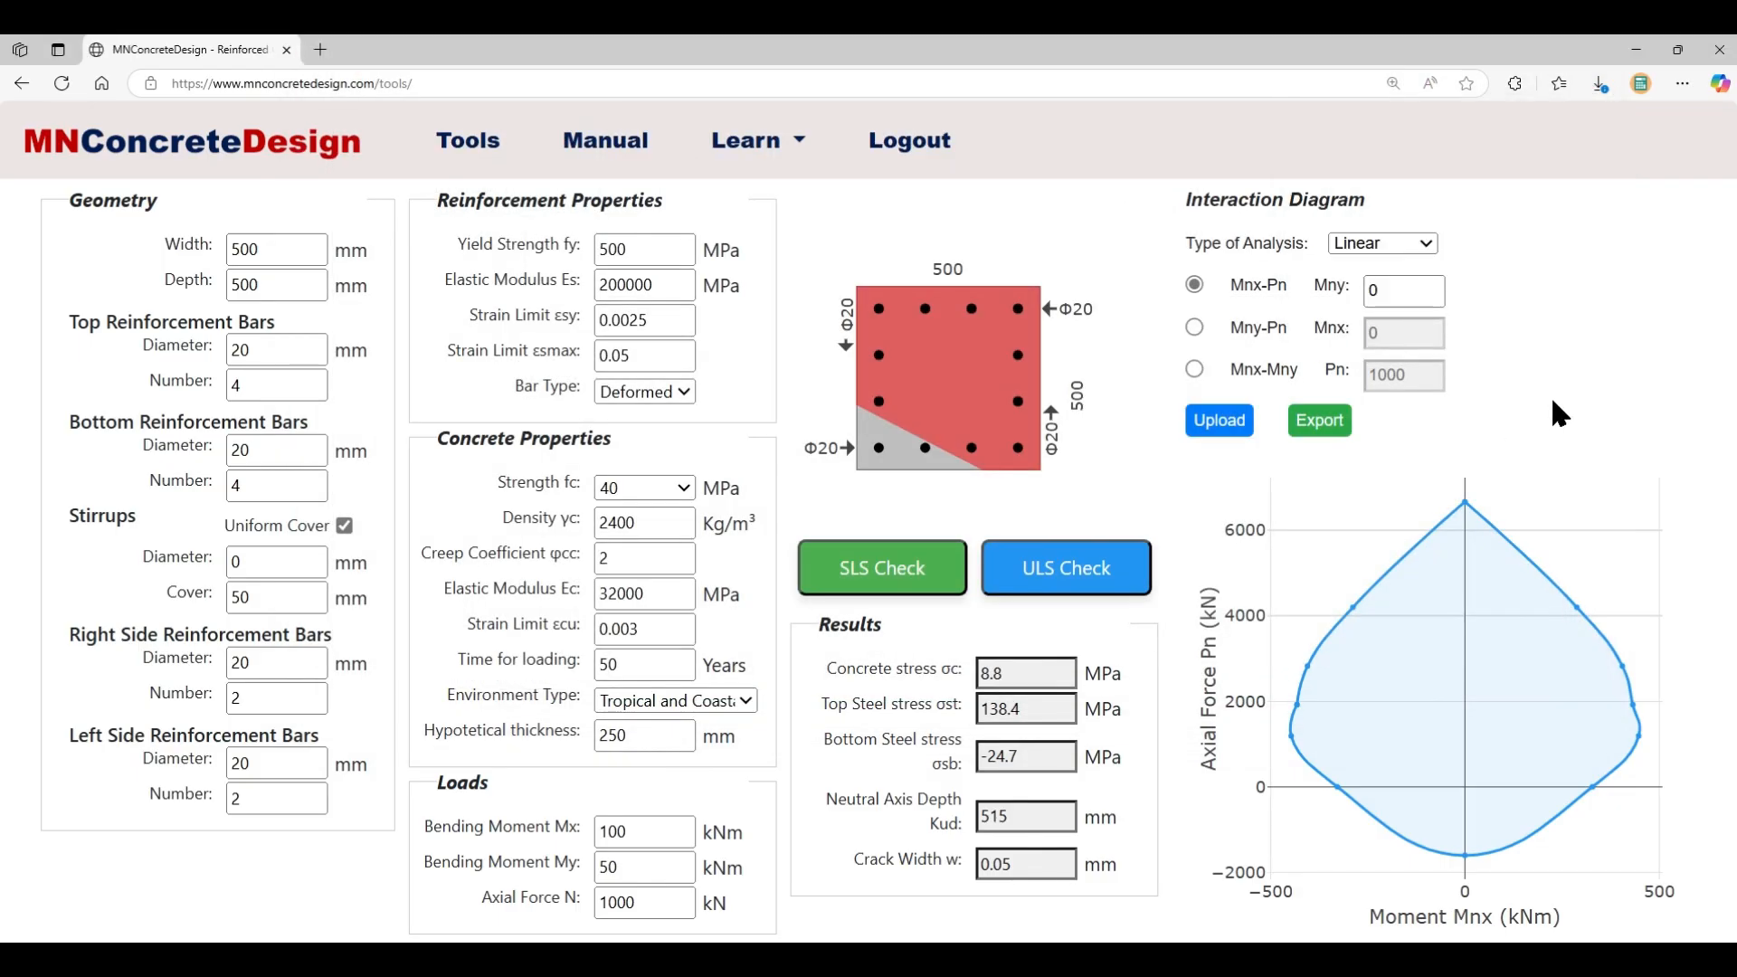